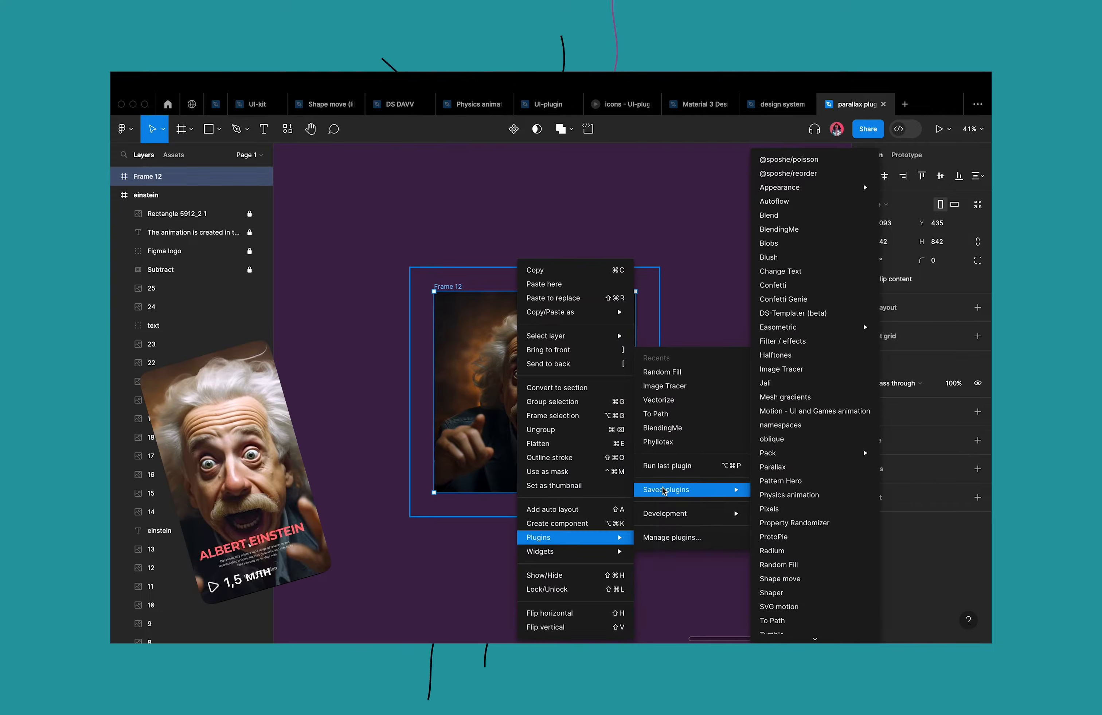
# - Run the Parallax plugin for Frame 12 and show the hidden einstein title and text layers
pyautogui.click(799, 468)
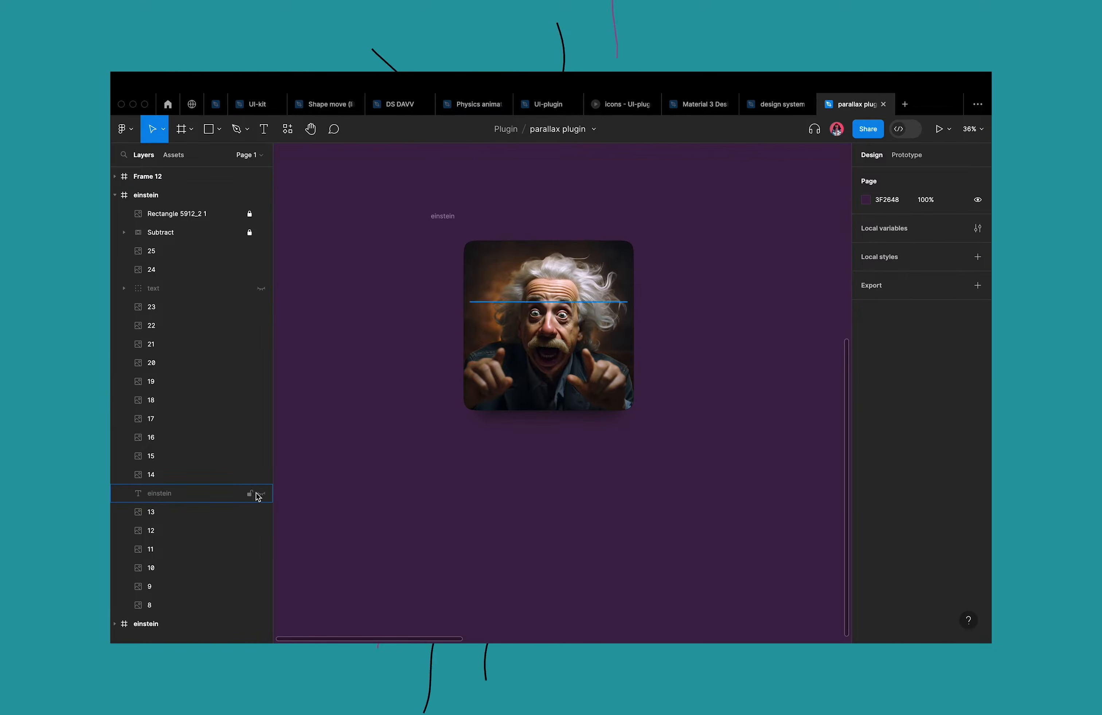
pyautogui.click(260, 495)
pyautogui.click(261, 290)
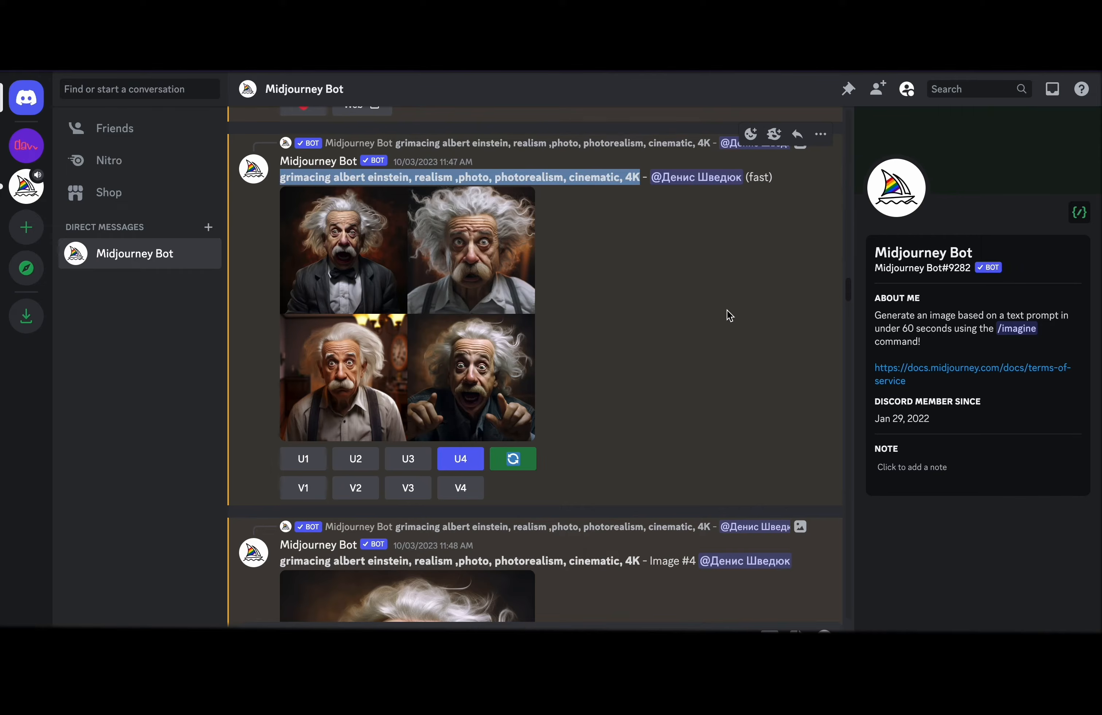
# - In Discord, examine the Midjourney Bot's Albert Einstein image, the Salvador Dali prompt and the upscaled Dali image #3
pyautogui.scroll(-7, 728, 315)
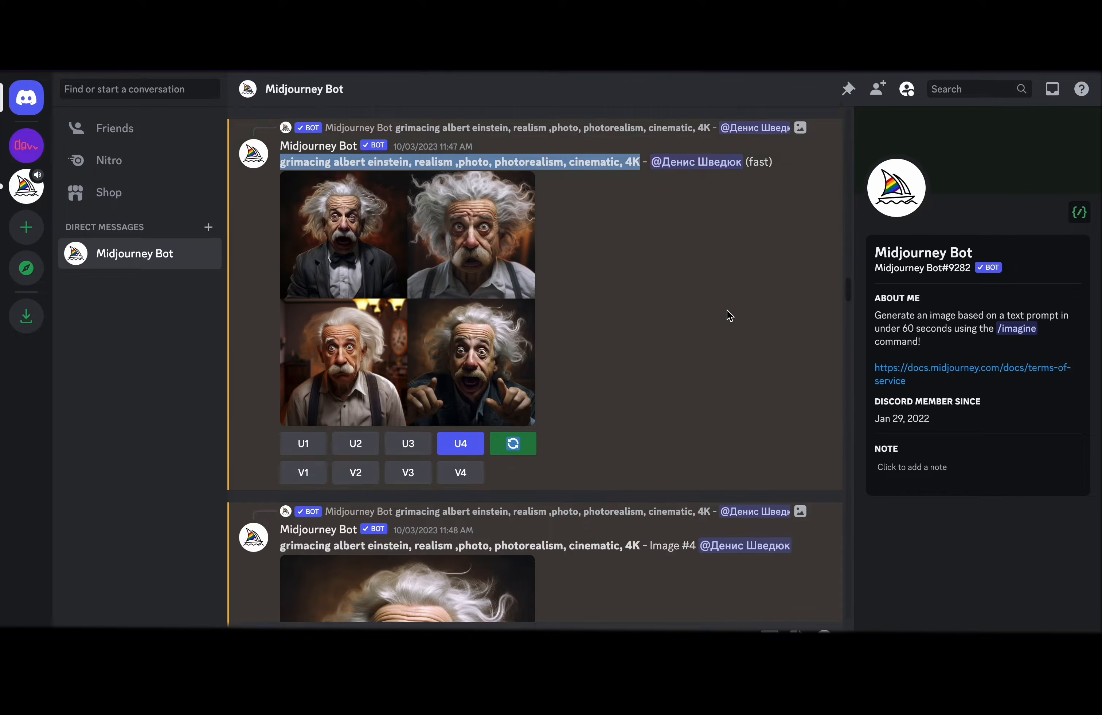
pyautogui.click(419, 372)
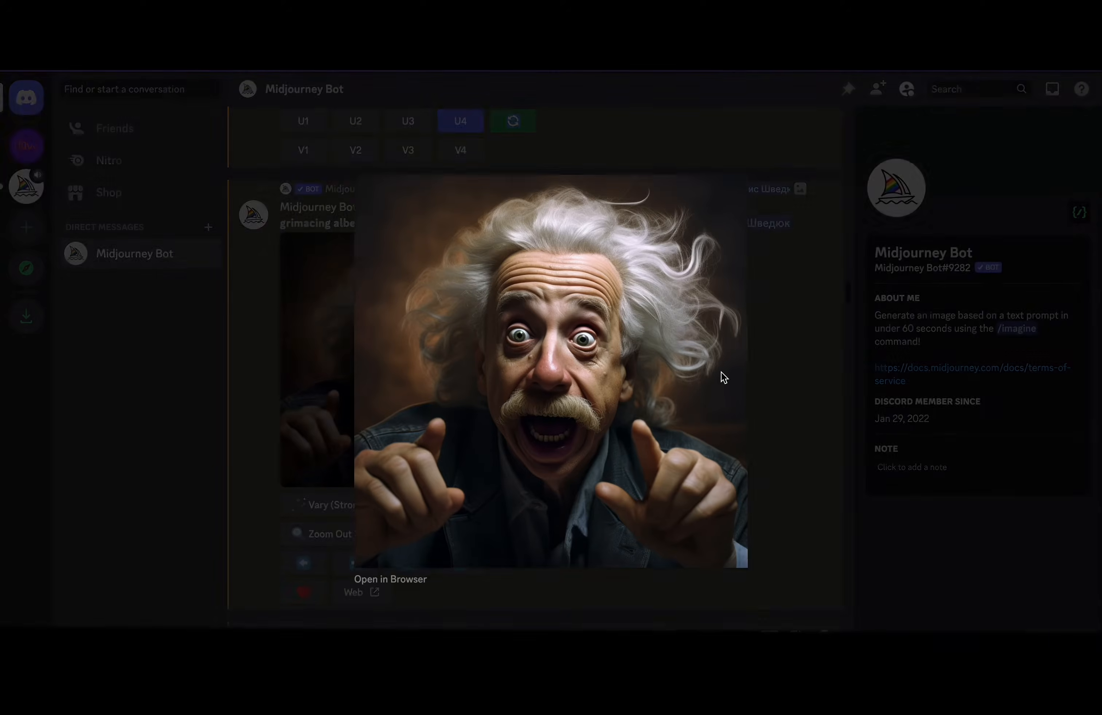
pyautogui.moveTo(280, 205); pyautogui.dragTo(599, 216)
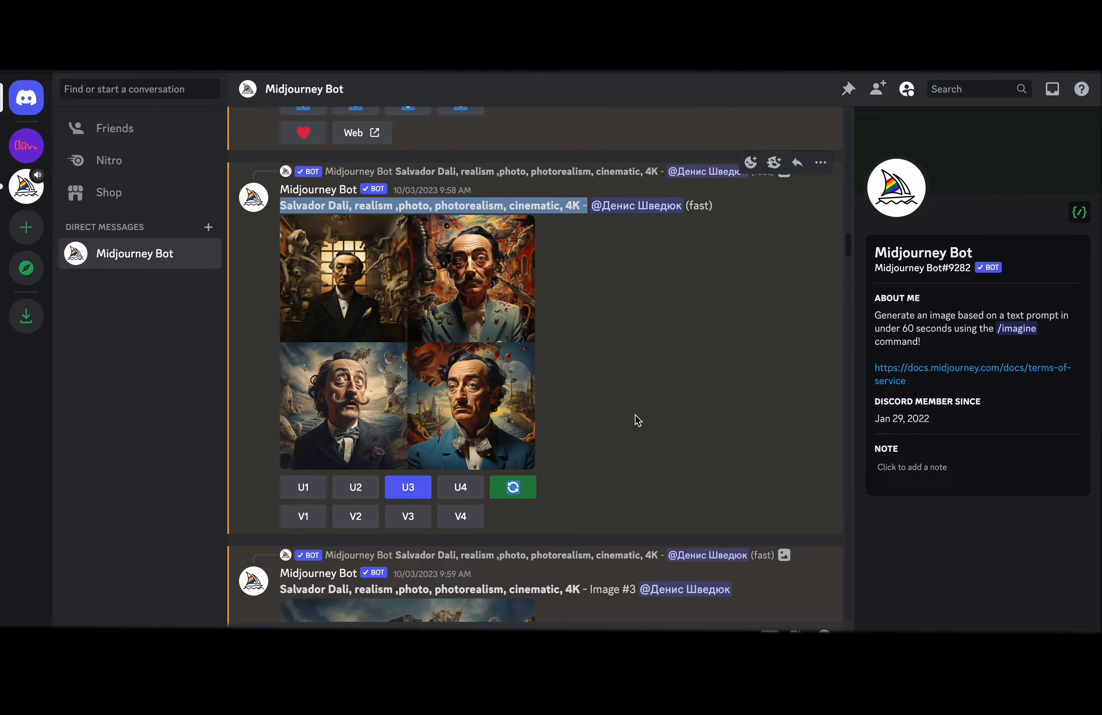
pyautogui.scroll(-7, 637, 420)
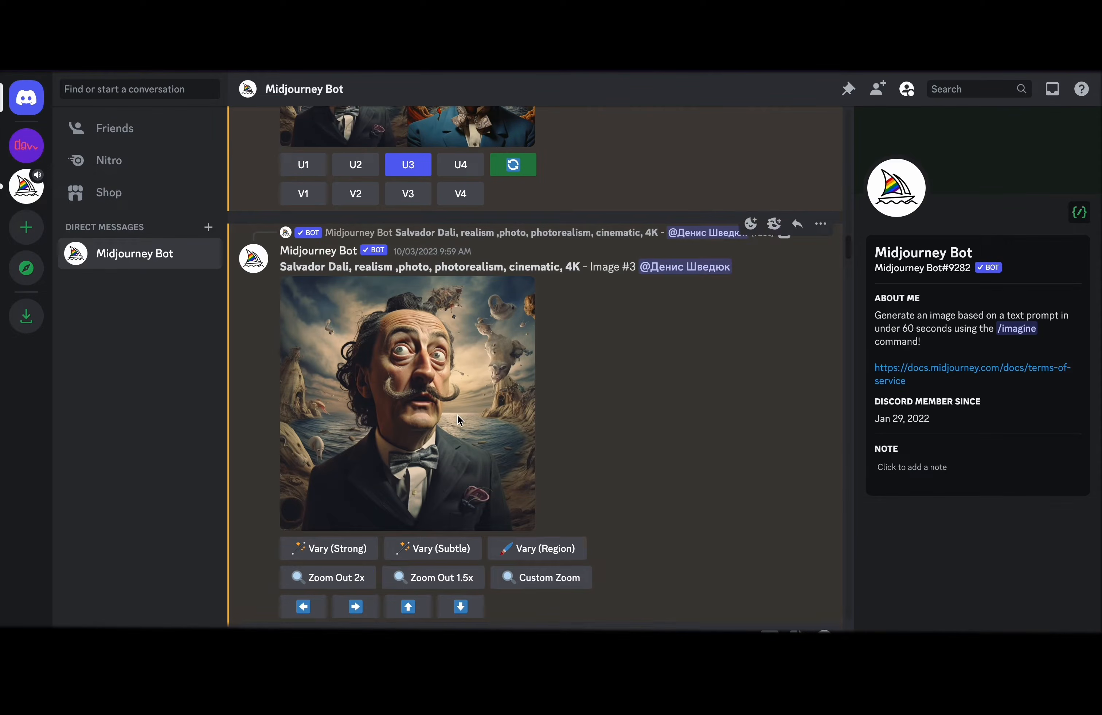
pyautogui.click(529, 420)
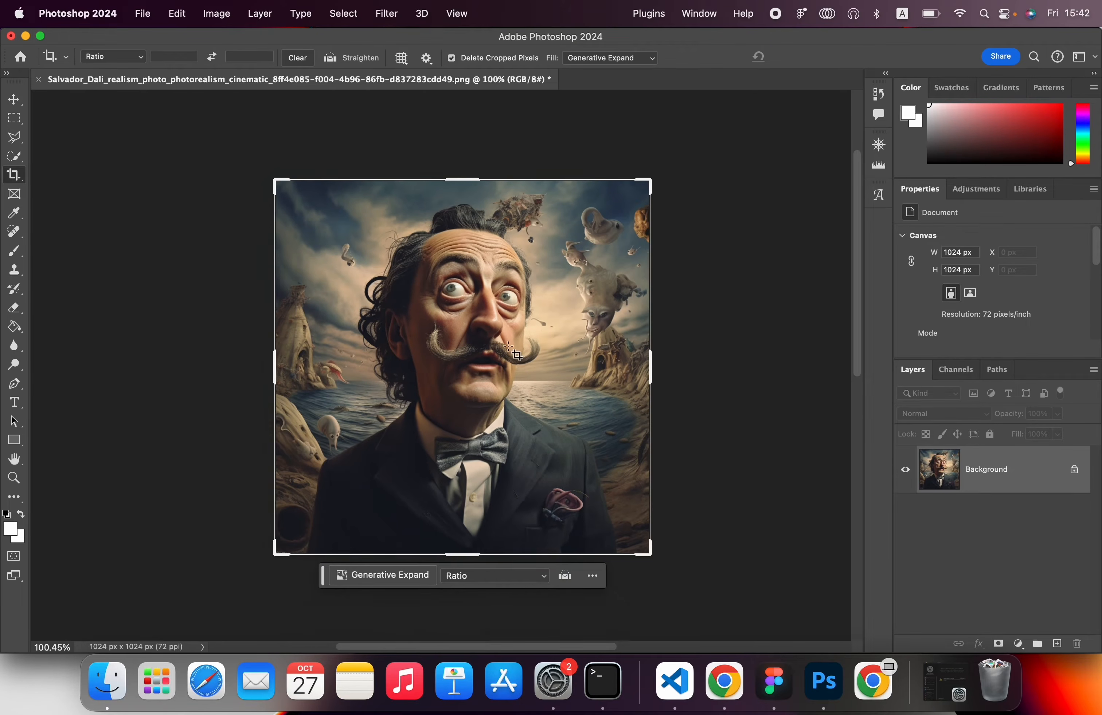
# - In Photoshop, expand the Dali image evenly to 1322 x 1322 px with Generative Expand, without a prompt, and choose the first variation
pyautogui.moveTo(660, 190); pyautogui.dragTo(706, 133)
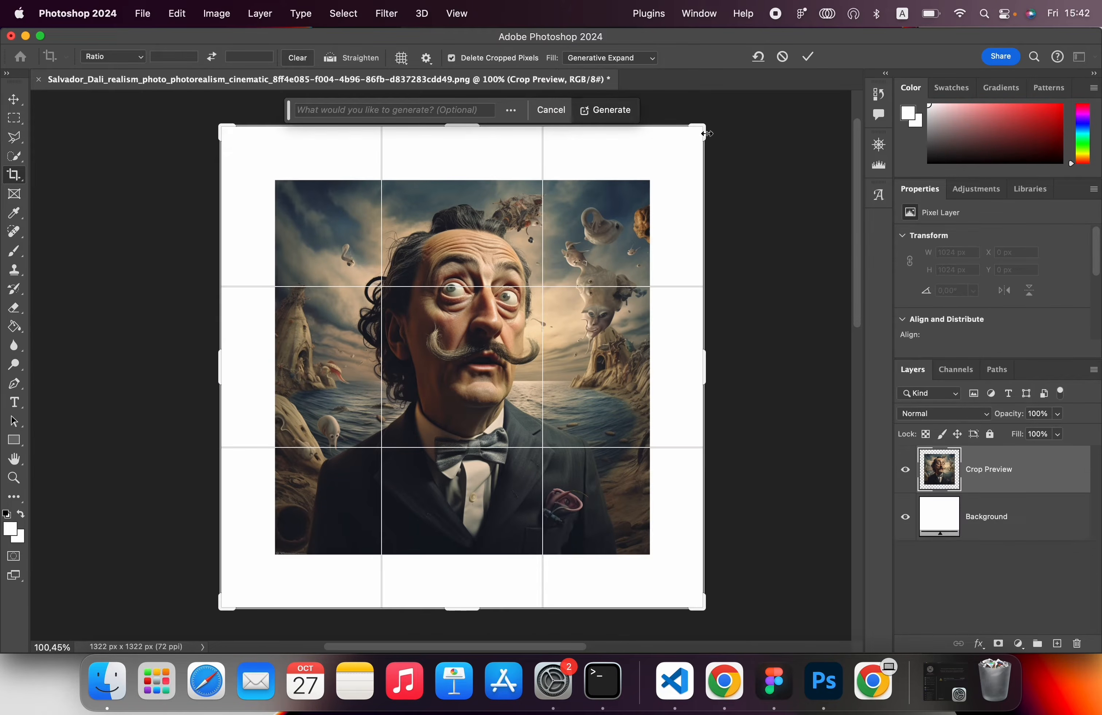
pyautogui.click(605, 111)
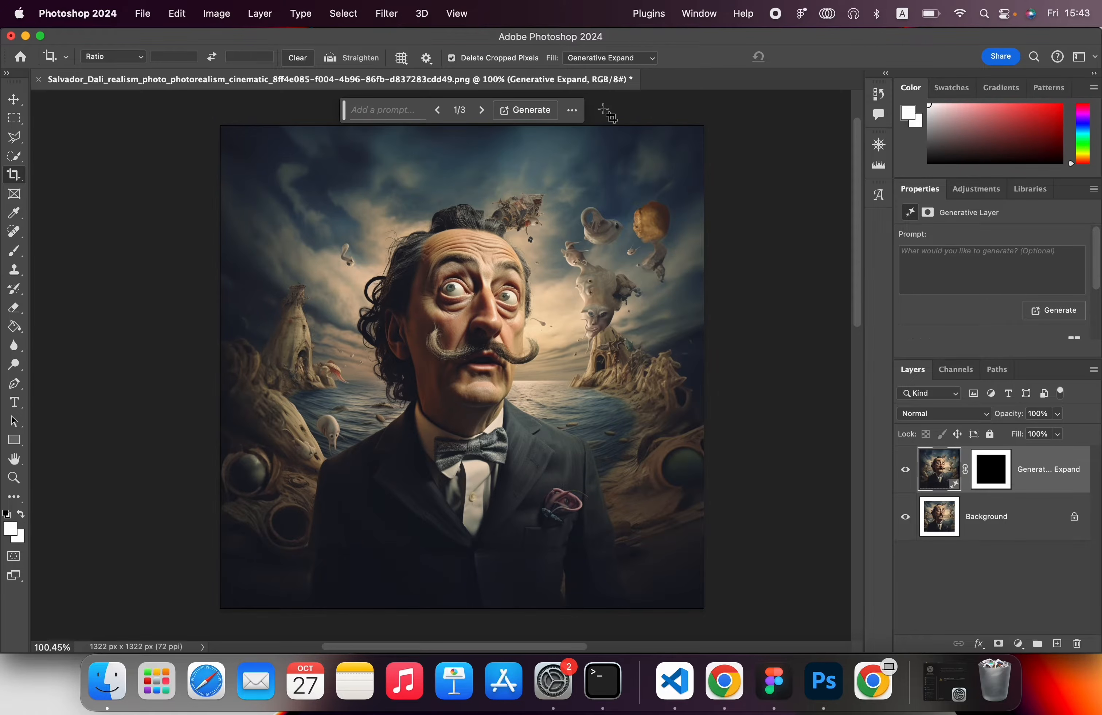
pyautogui.click(483, 110)
pyautogui.click(482, 110)
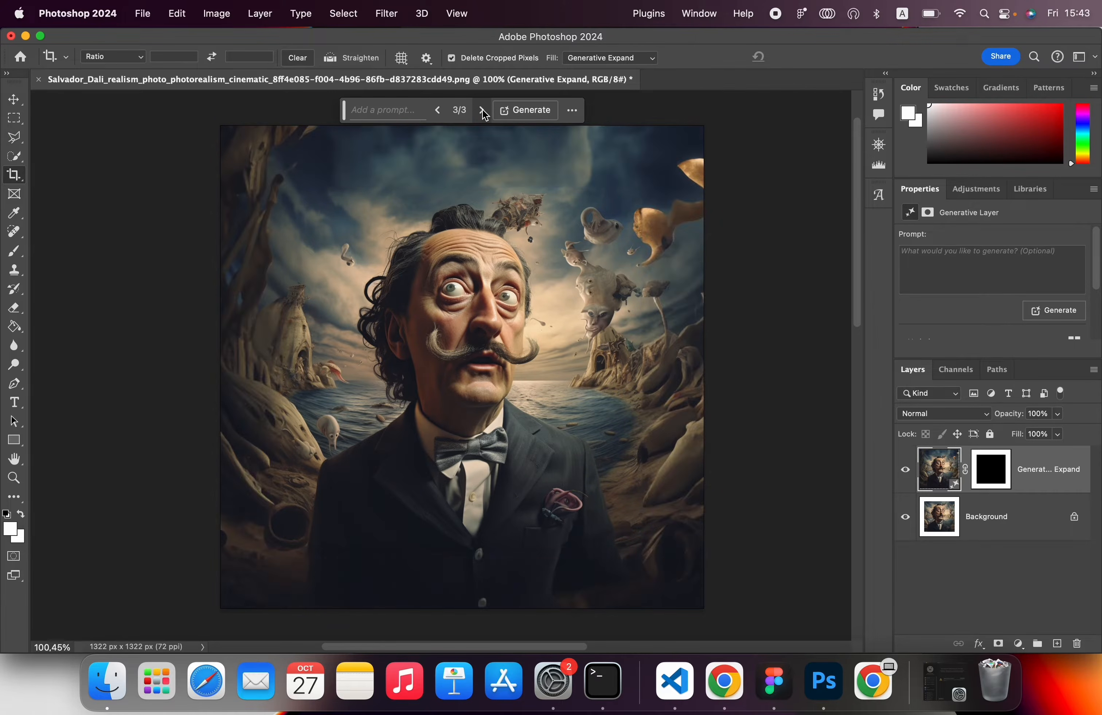
pyautogui.click(482, 110)
# - Merge the Generative Expand layer with the Background layer
pyautogui.keyDown('super'); pyautogui.click(931, 496); pyautogui.keyUp('super')
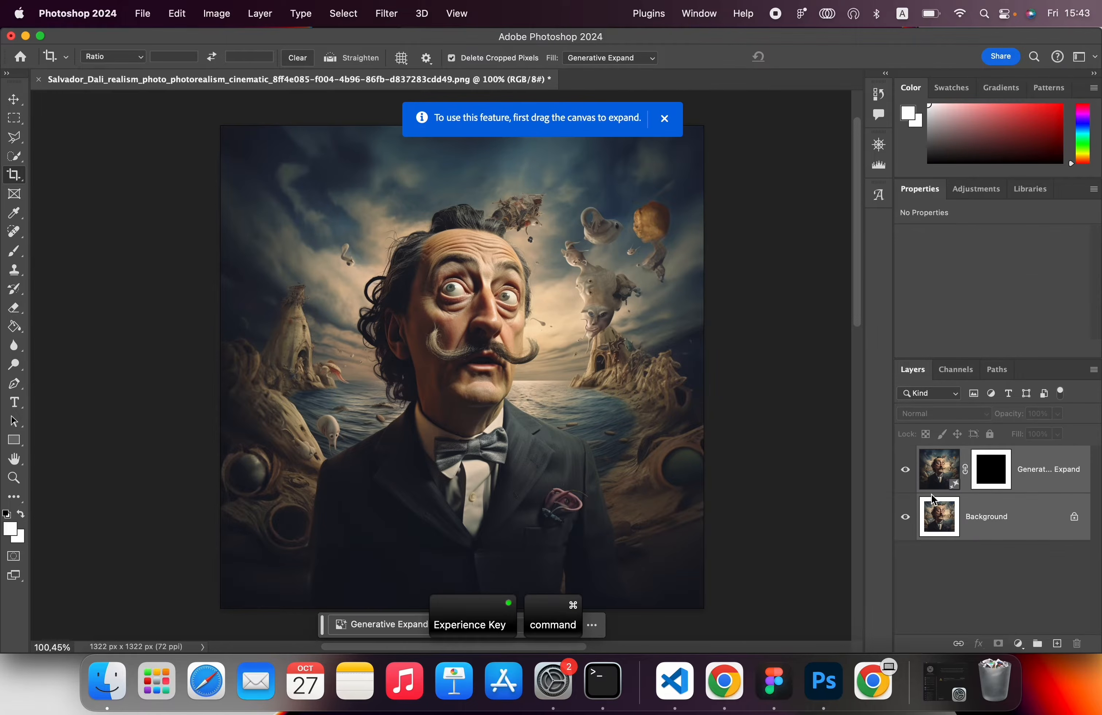
pyautogui.press('super+e')
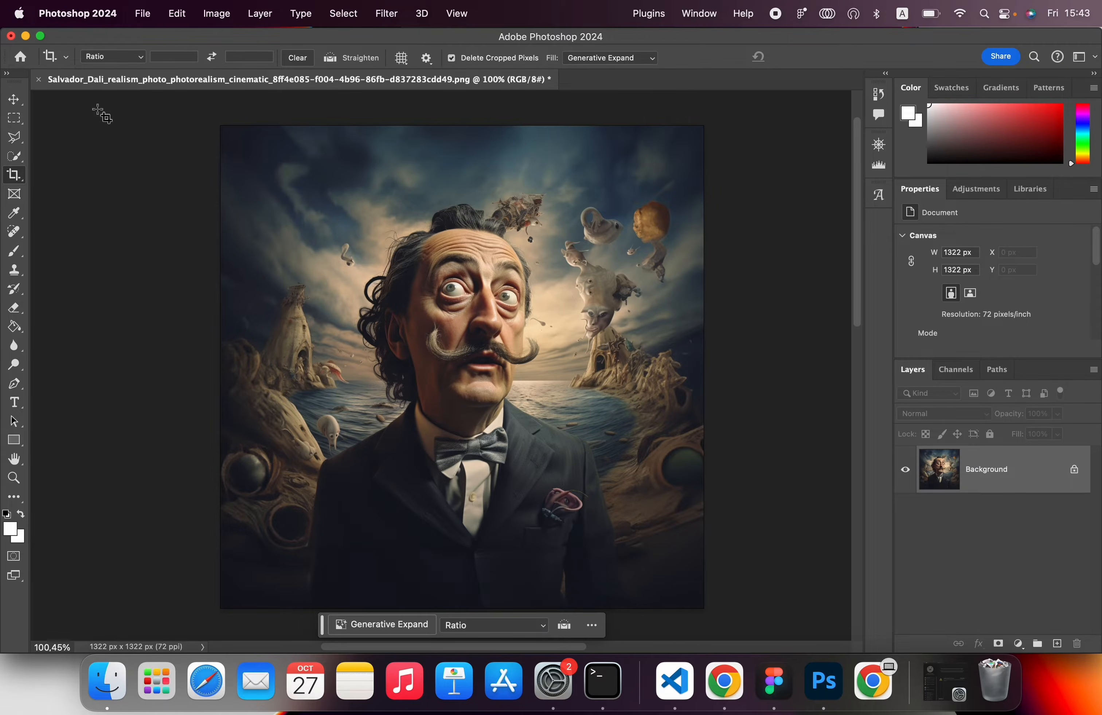
# - Select the man as the subject and refine the selection around his hair and moustache with the Quick Selection Tool
pyautogui.click(11, 100)
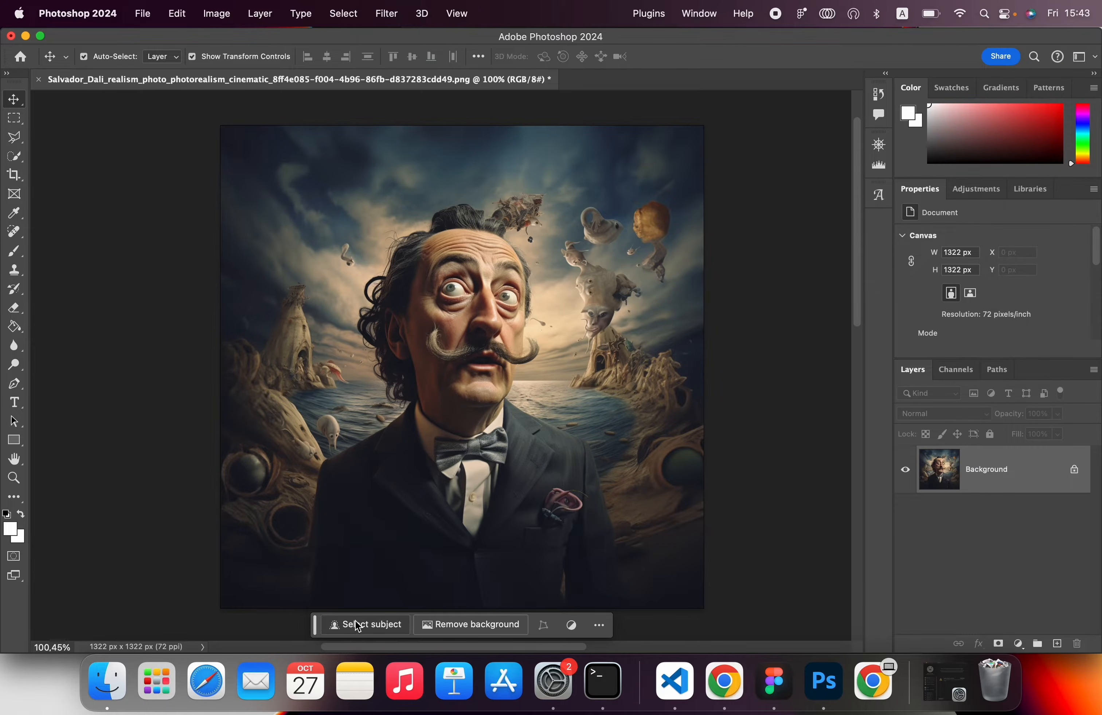
pyautogui.click(358, 625)
pyautogui.scroll(5, 495, 194)
pyautogui.rightClick(14, 157)
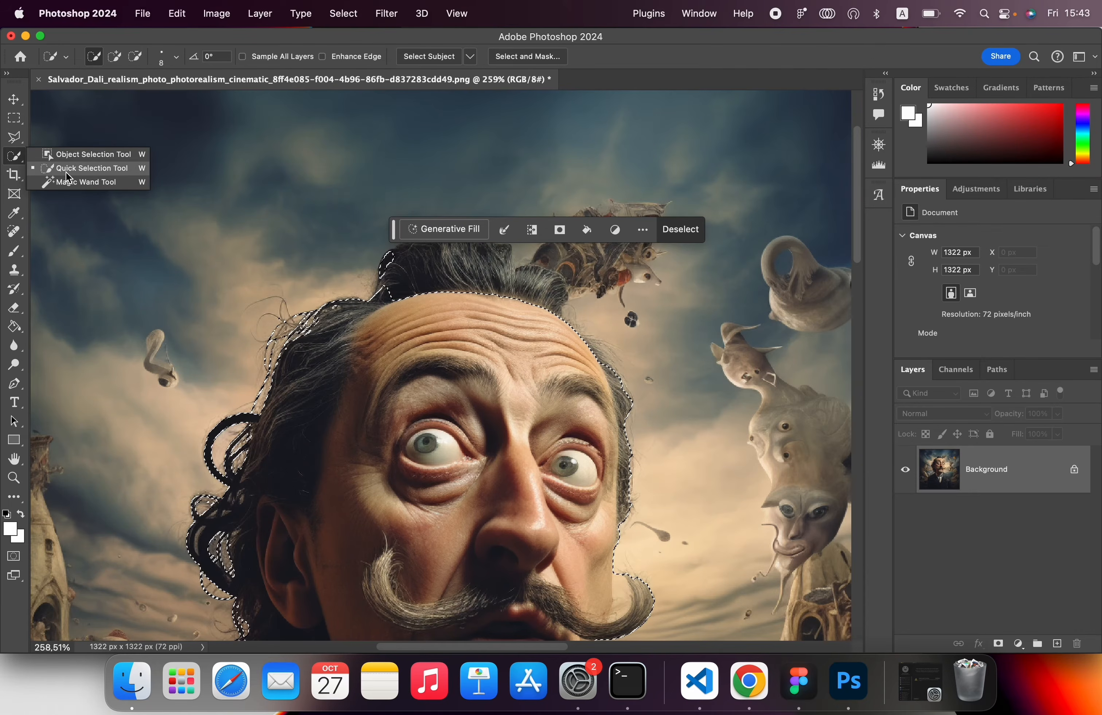
pyautogui.click(66, 171)
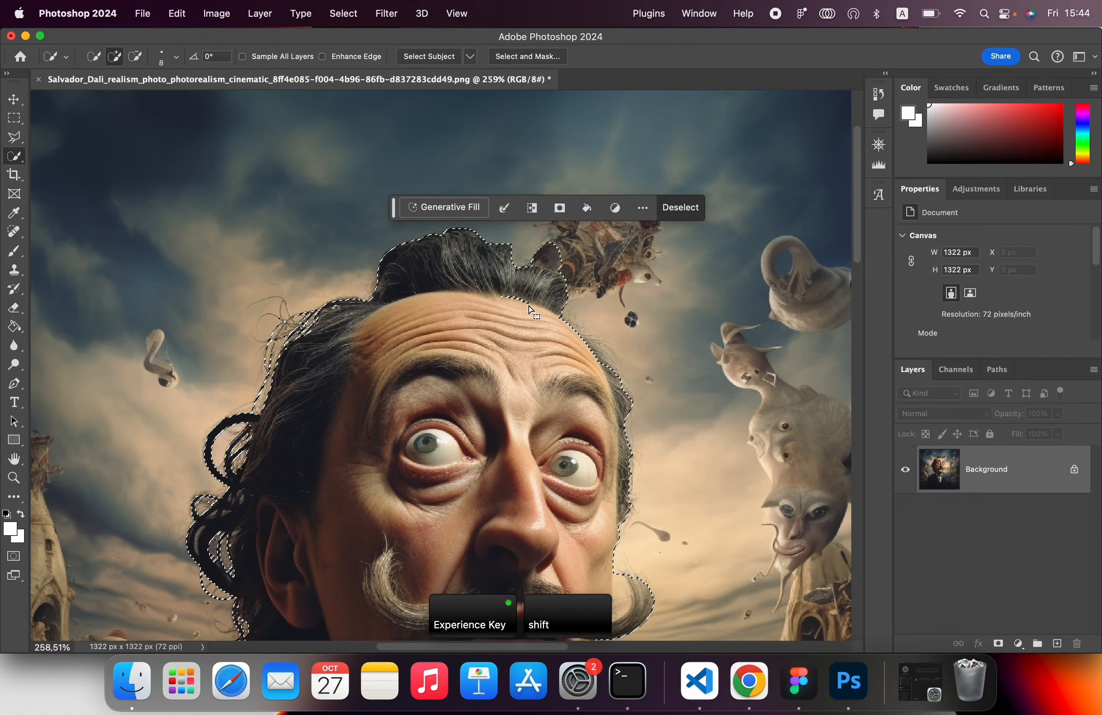
pyautogui.scroll(3, 535, 283)
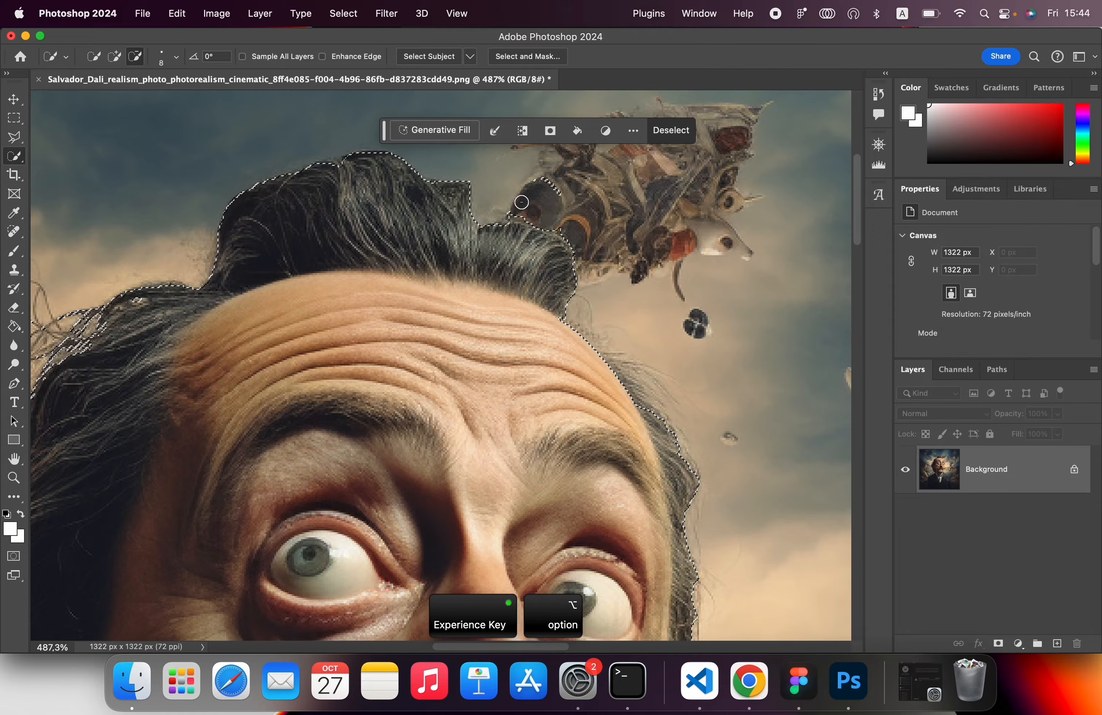
pyautogui.moveTo(700, 636)
pyautogui.mouseDown()
pyautogui.moveTo(537, 460)
pyautogui.moveTo(530, 425)
pyautogui.mouseUp()
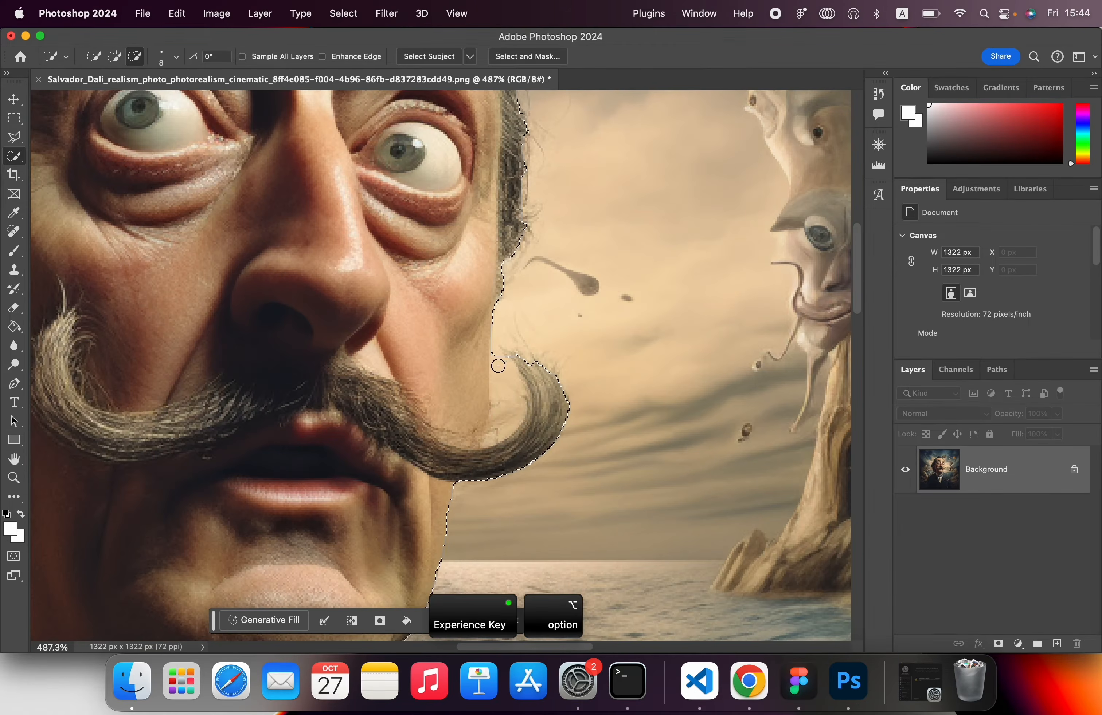
pyautogui.scroll(-5, 509, 407)
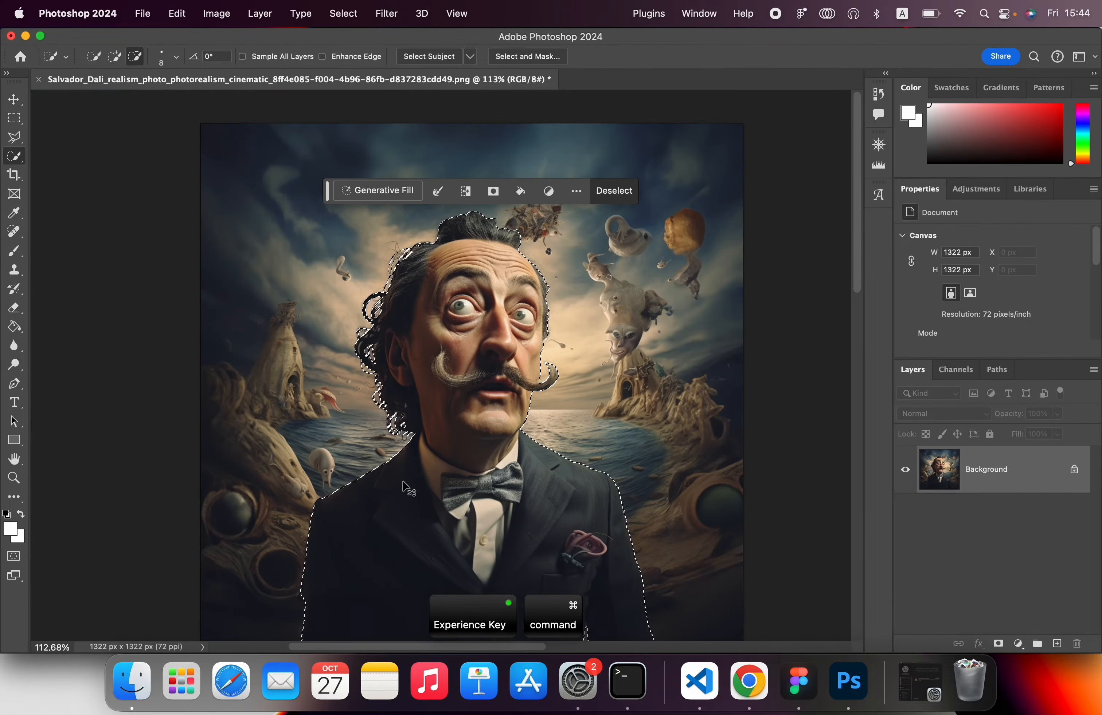
# - Copy the selected figure onto a new layer
pyautogui.press('super+j')
pyautogui.press('v')
# - On the Background layer, with the cutout hidden, outline the man loosely with the Polygonal Lasso
pyautogui.click(918, 528)
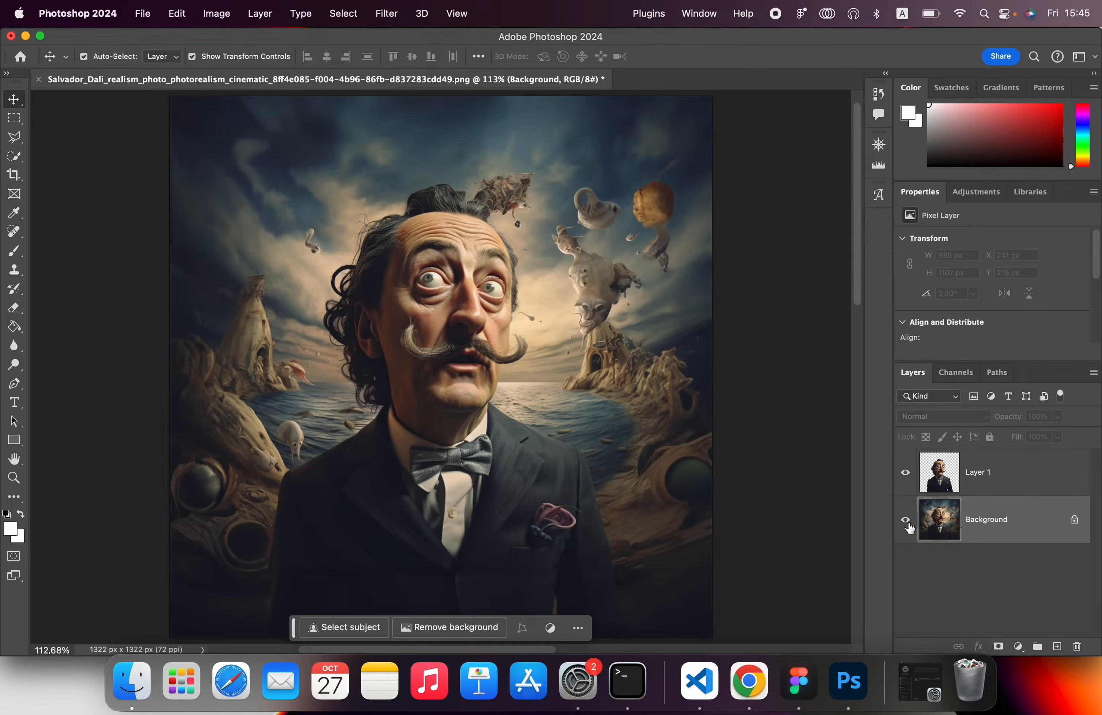
pyautogui.click(14, 137)
pyautogui.click(636, 639)
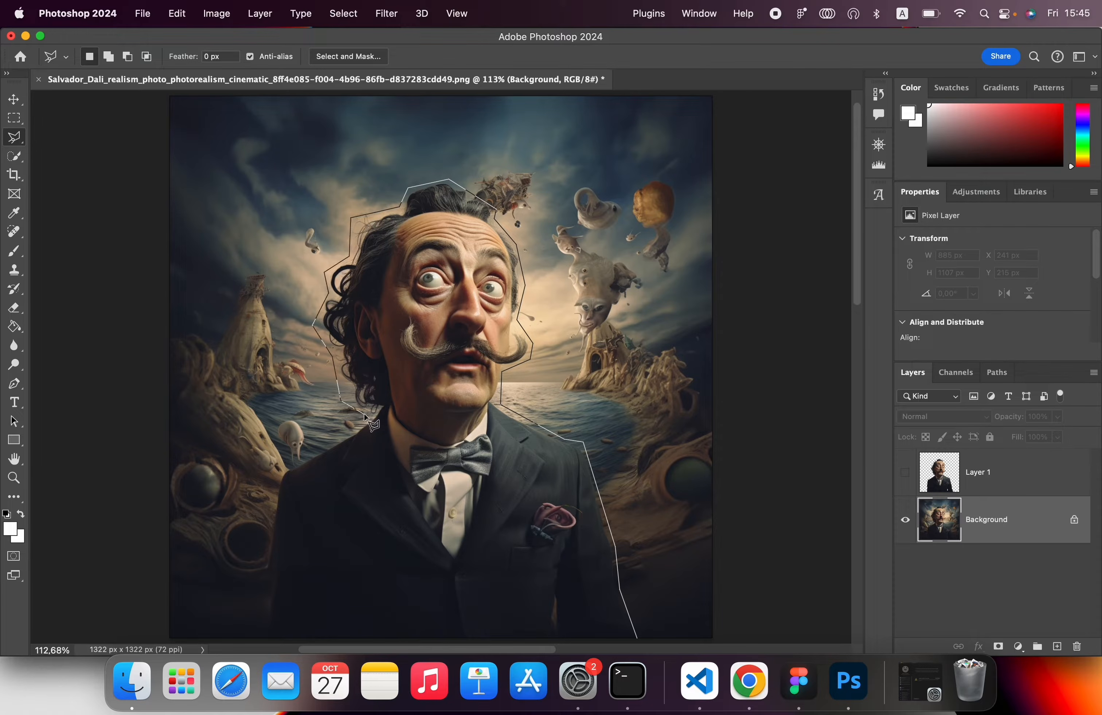
pyautogui.doubleClick(262, 627)
# - Generate a fill for the outlined man with the prompt "remove"
pyautogui.click(358, 596)
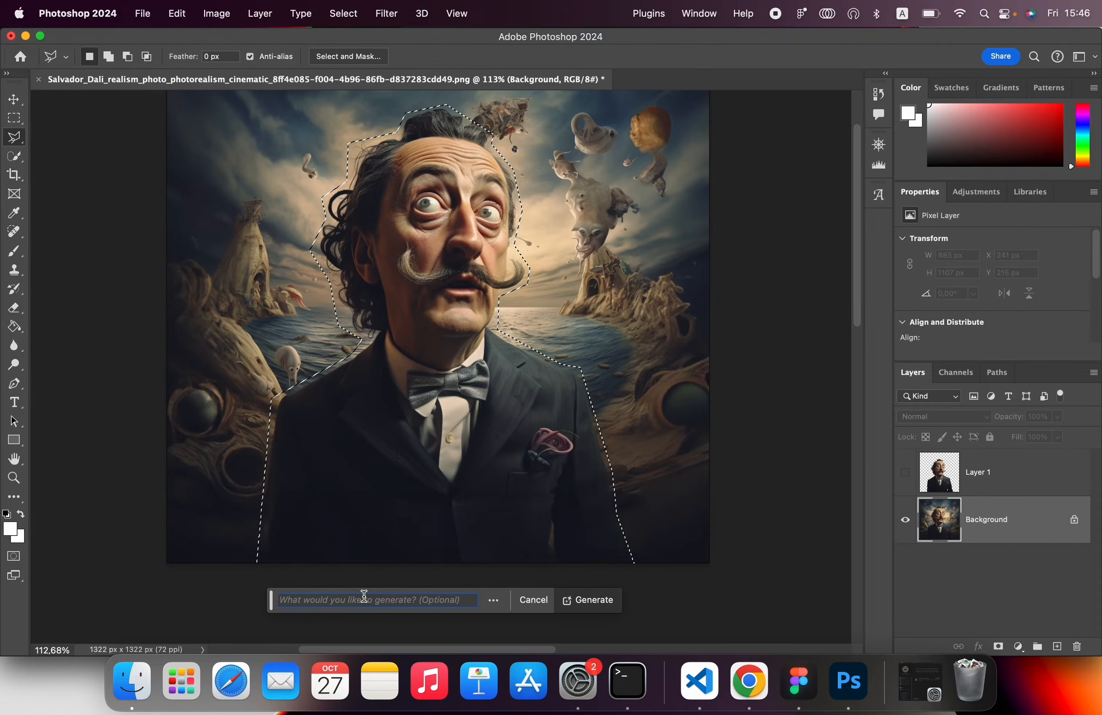
pyautogui.write('remove')
pyautogui.click(594, 600)
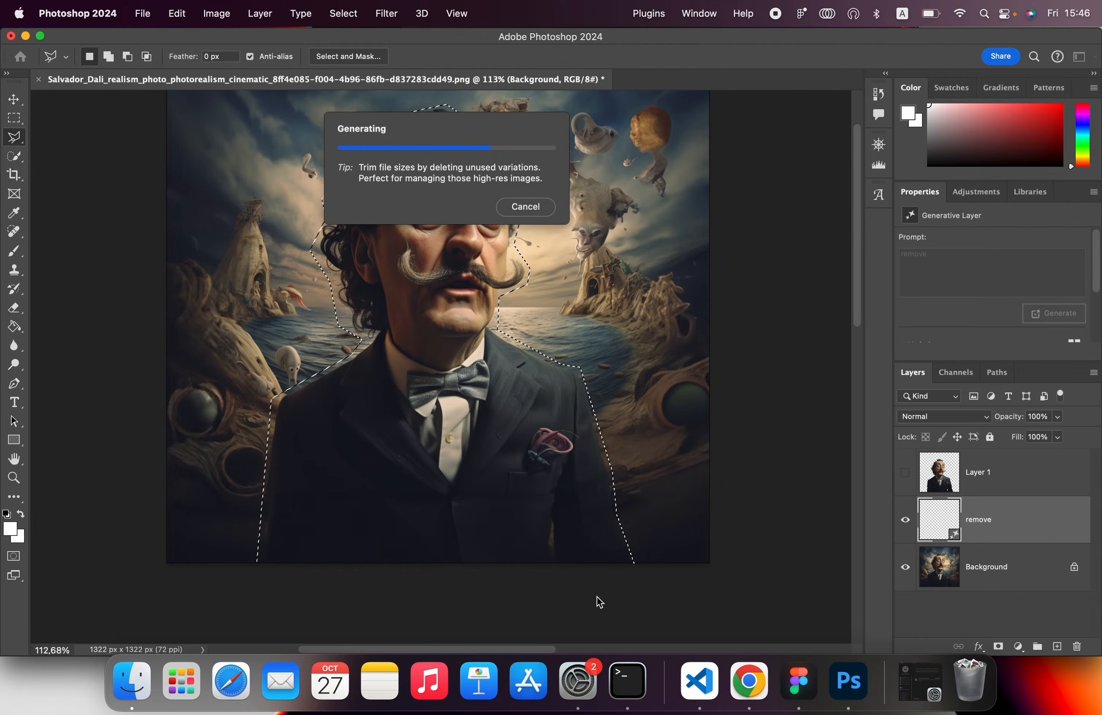
# - Compare the generated background variations, checking with the figure layer shown, and keep the one with small rocks scattered in the water
pyautogui.click(465, 121)
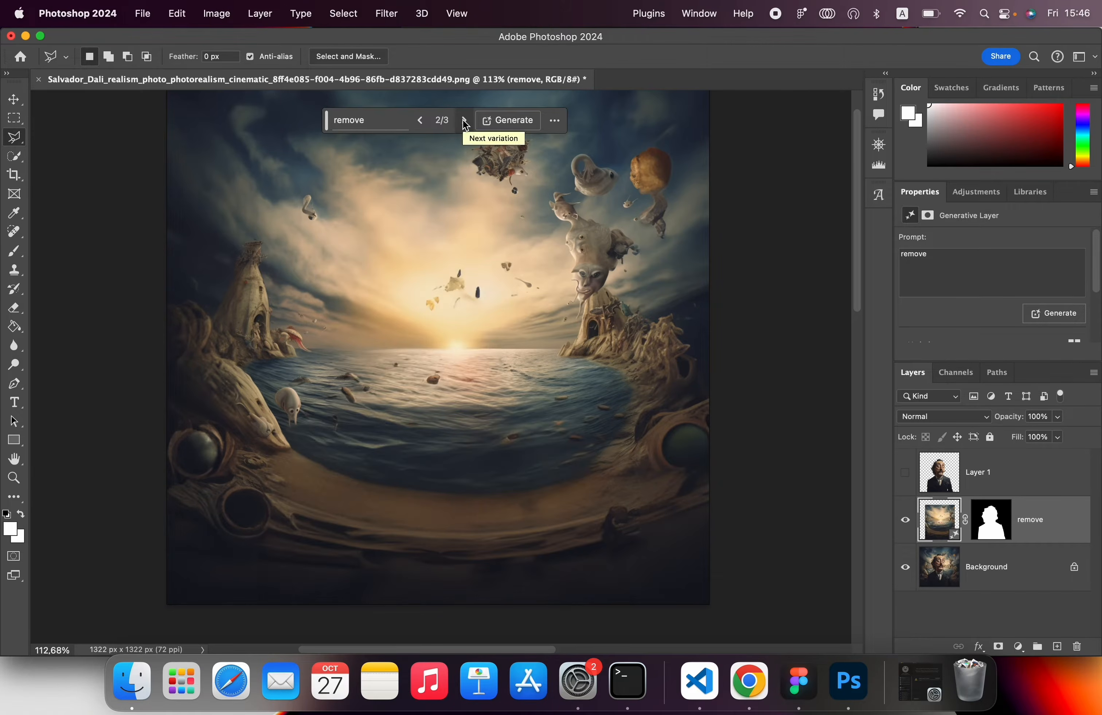
pyautogui.click(464, 120)
pyautogui.click(905, 473)
pyautogui.click(464, 121)
pyautogui.click(464, 121)
pyautogui.click(464, 121)
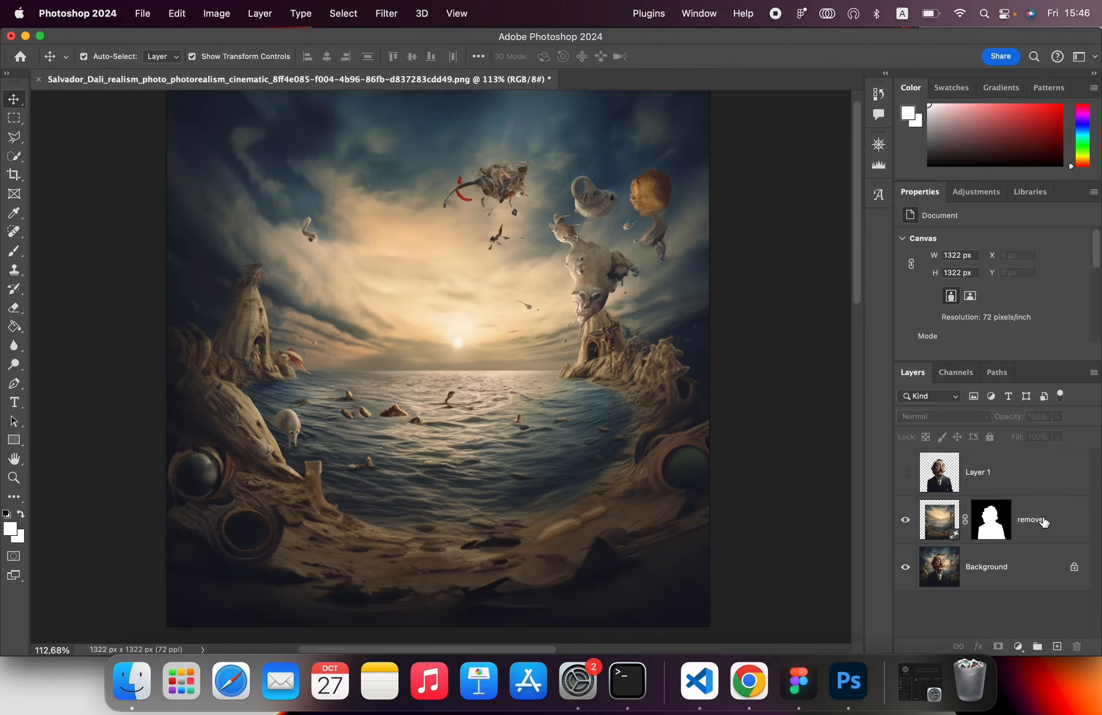
# - Merge the remove layer with the Background layer
pyautogui.click(1042, 521)
pyautogui.keyDown('shift'); pyautogui.click(1027, 577); pyautogui.keyUp('shift')
pyautogui.press('super+e')
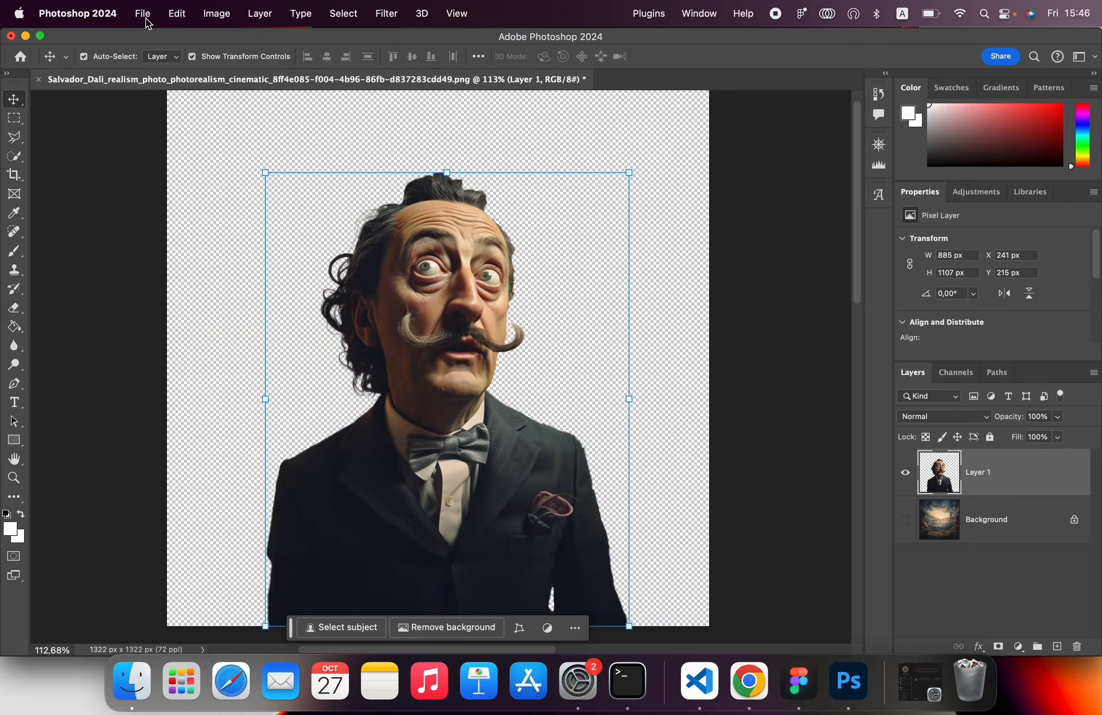
# - Export the cutout figure alone and the background alone as separate PNG images, main.png and bg.png
pyautogui.click(145, 17)
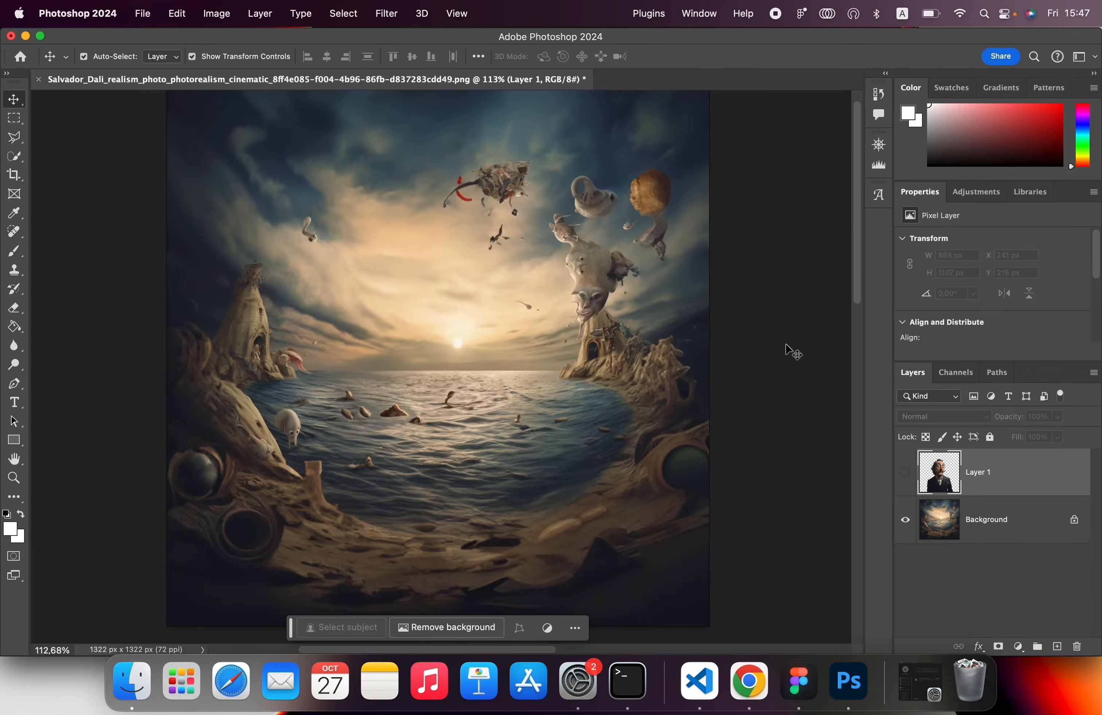
pyautogui.click(142, 14)
pyautogui.moveTo(260, 251)
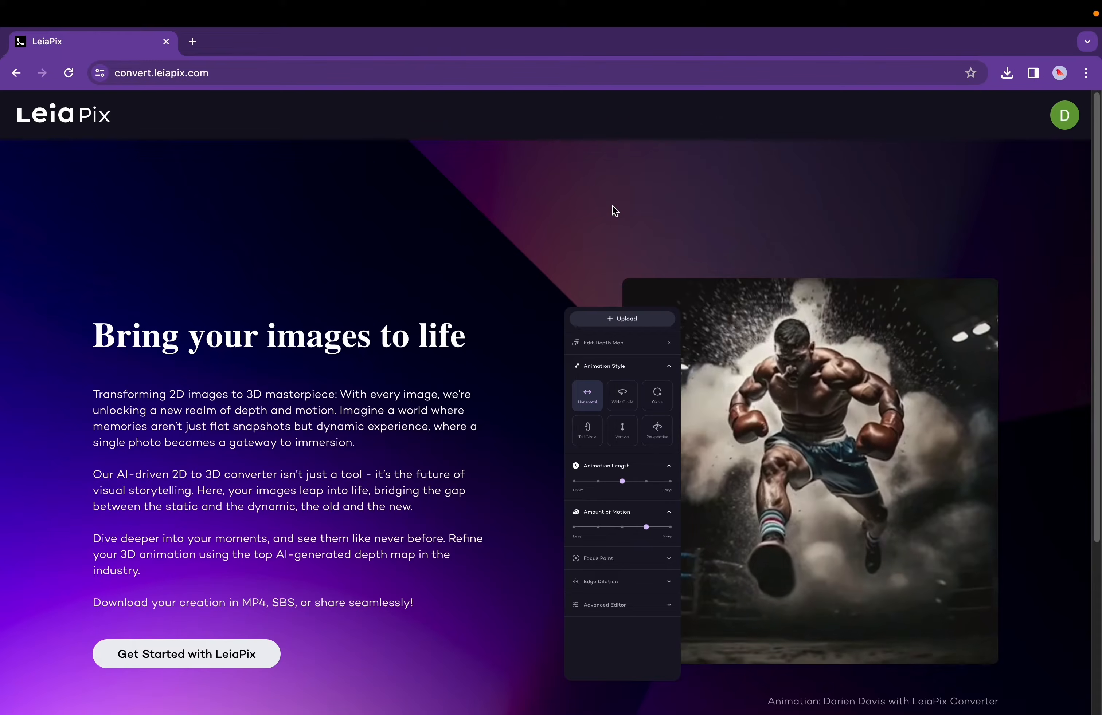
# - On convert.leiapix.com in Chrome, open the developer tools' network view and filter the requests to images
pyautogui.rightClick(612, 205)
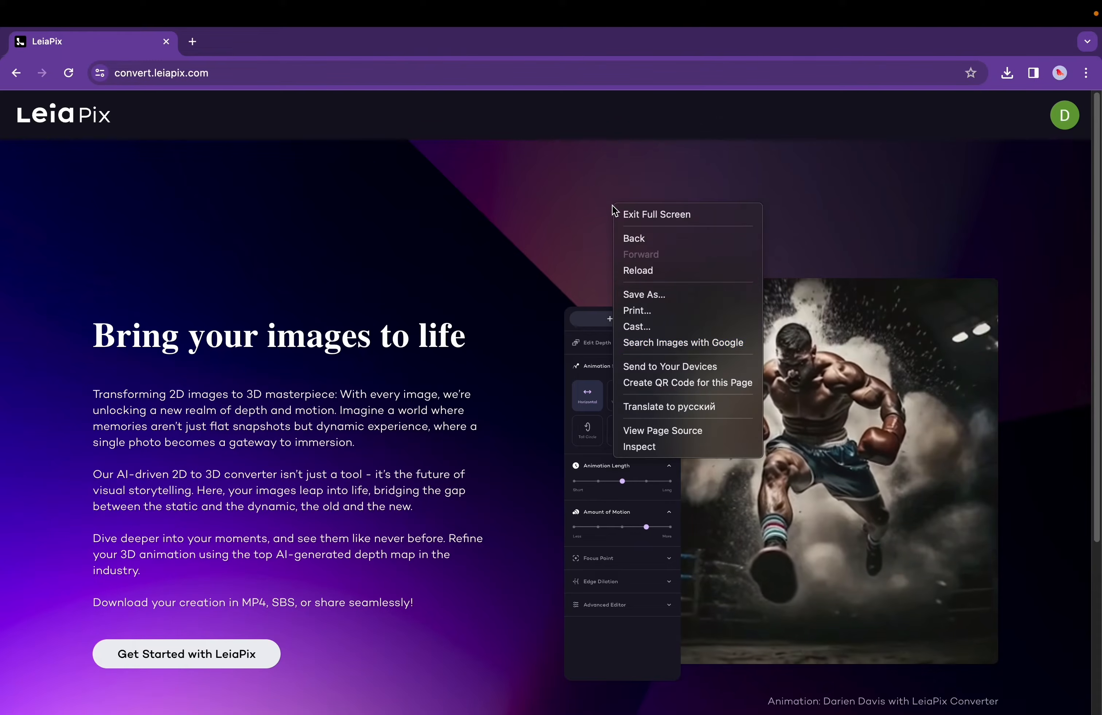
pyautogui.click(684, 447)
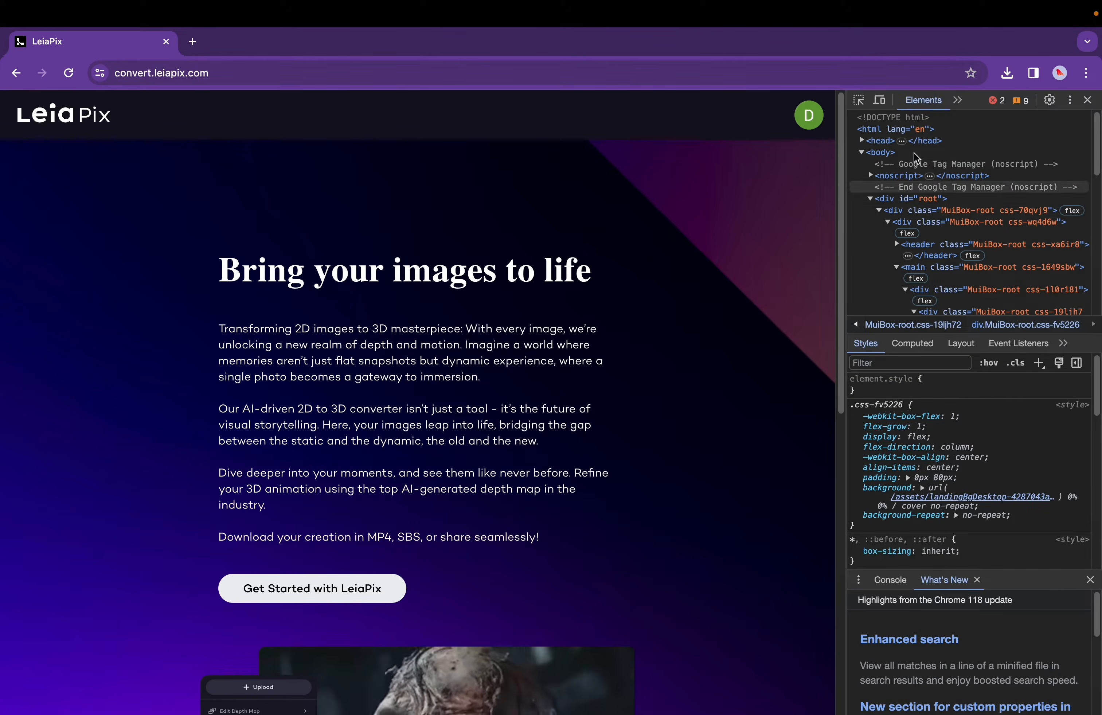
pyautogui.click(959, 103)
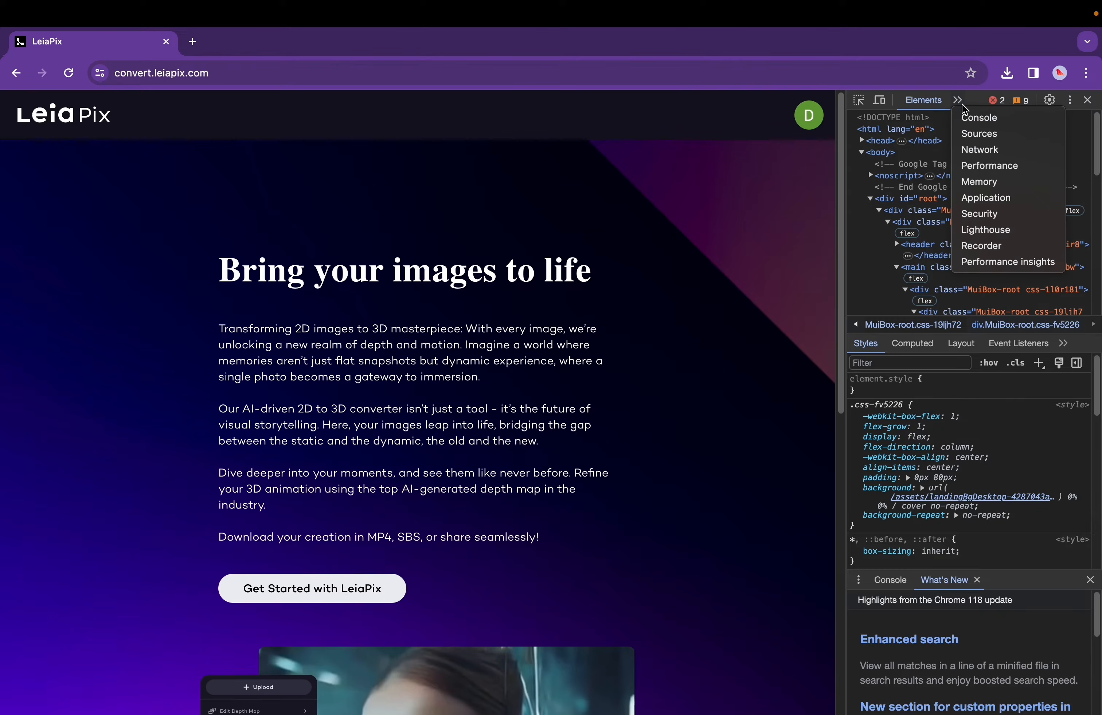
pyautogui.click(1013, 152)
pyautogui.click(986, 192)
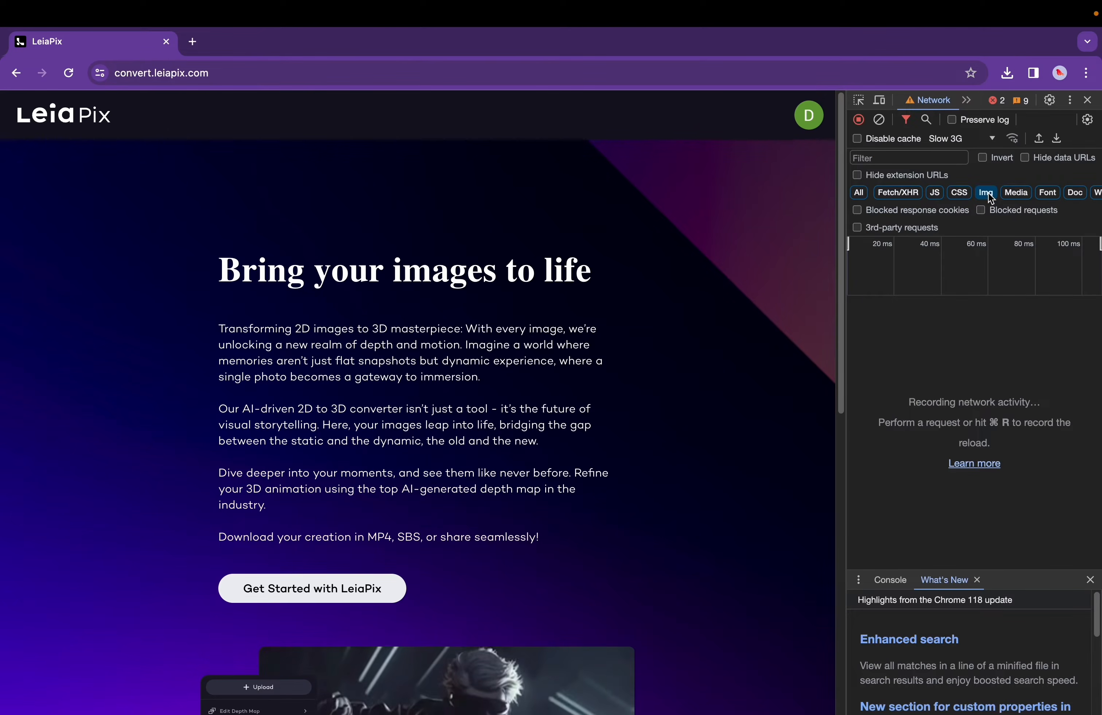
# - Start the LeiaPix converter and upload main.png from the Desktop
pyautogui.click(311, 590)
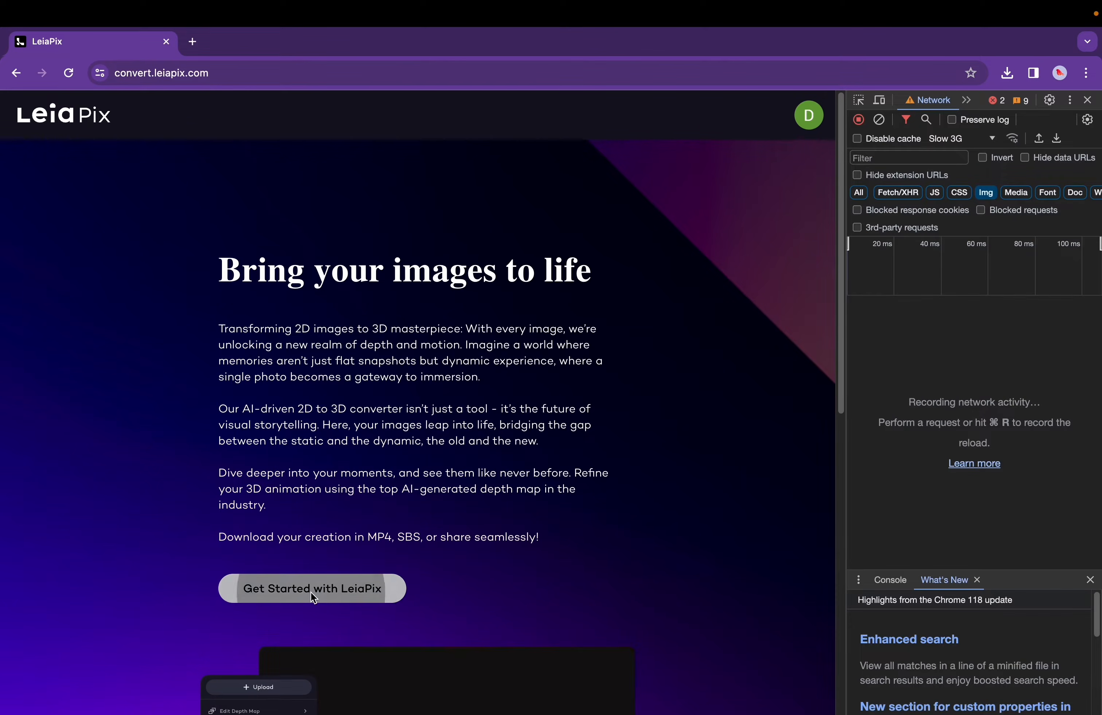
pyautogui.click(256, 483)
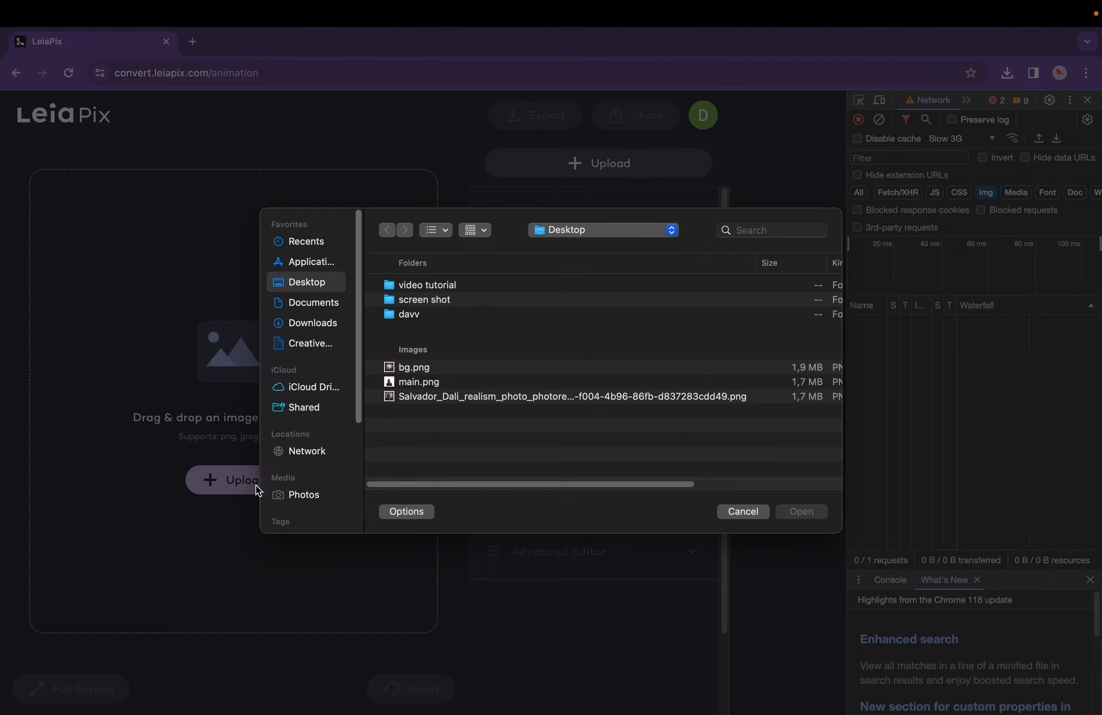
pyautogui.click(417, 382)
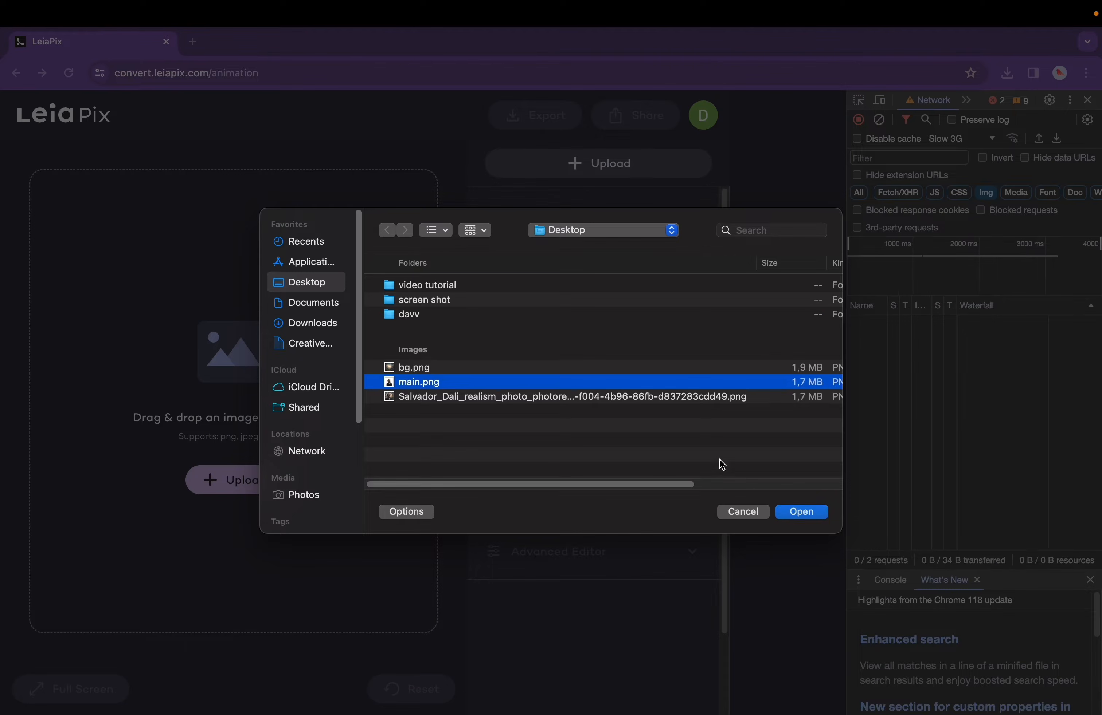
pyautogui.click(793, 512)
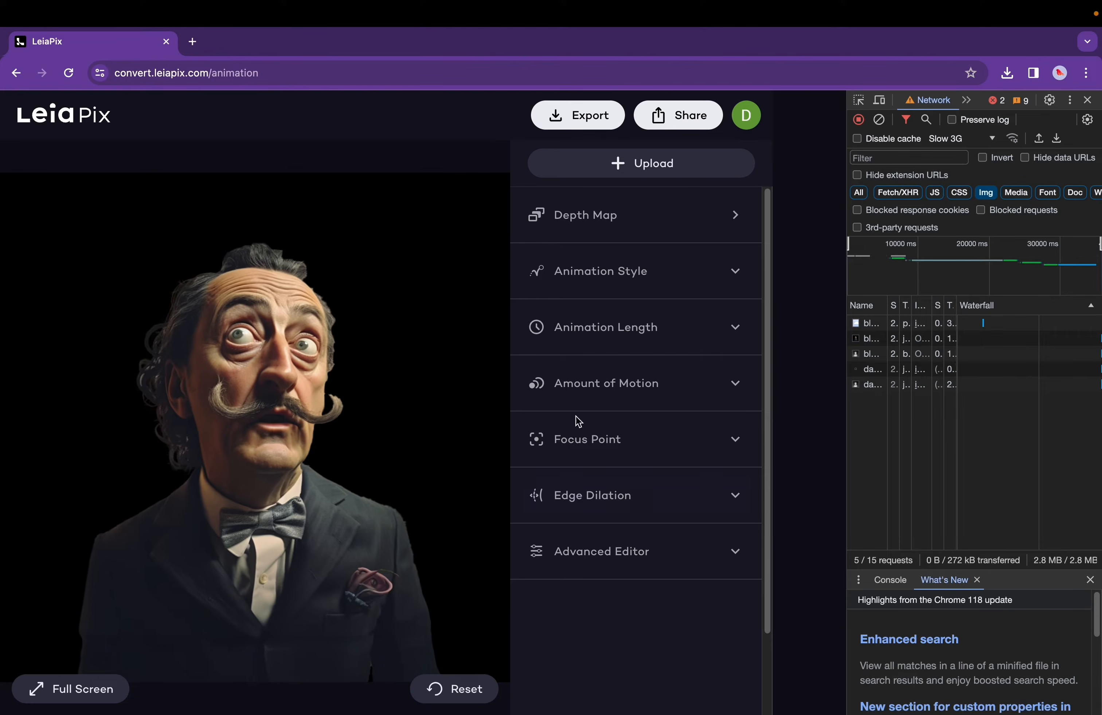
# - Open the depth map editor for main.png and open the depth map's blob image request in a new tab
pyautogui.click(590, 216)
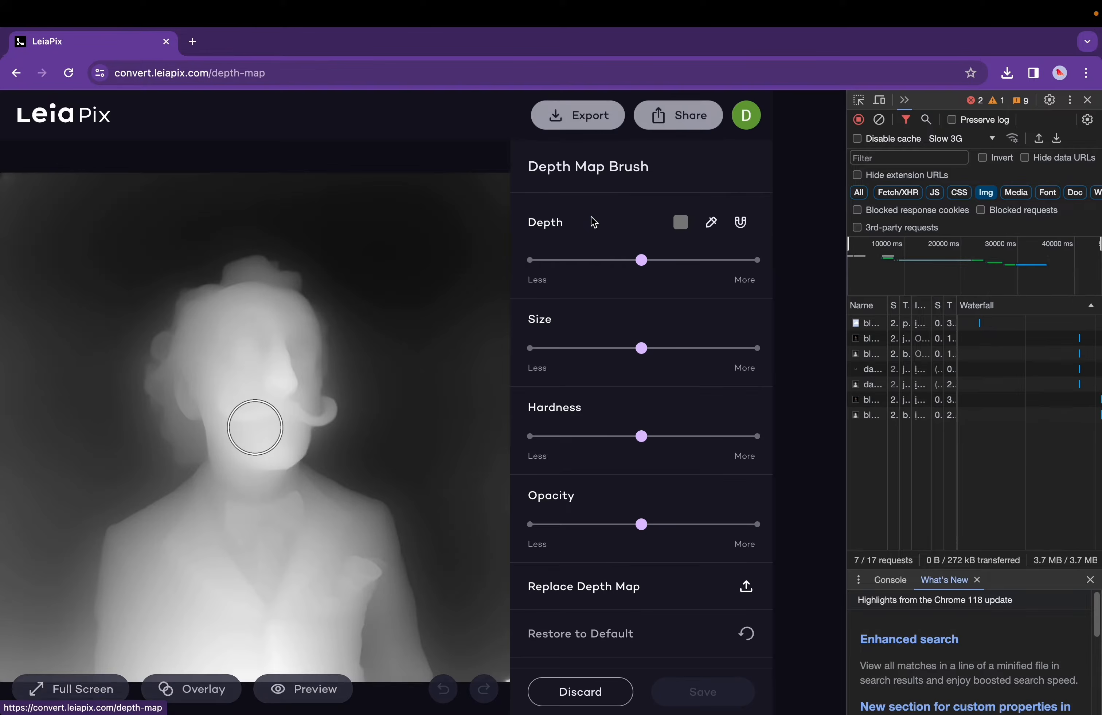
pyautogui.click(875, 424)
pyautogui.rightClick(906, 419)
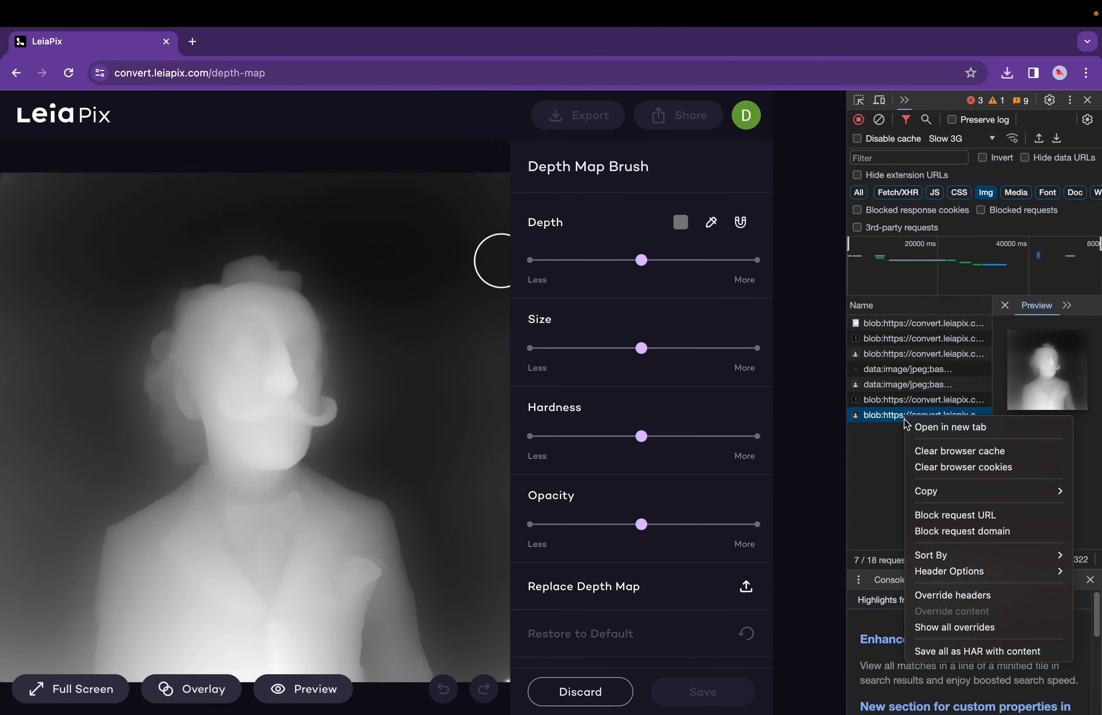
pyautogui.click(925, 427)
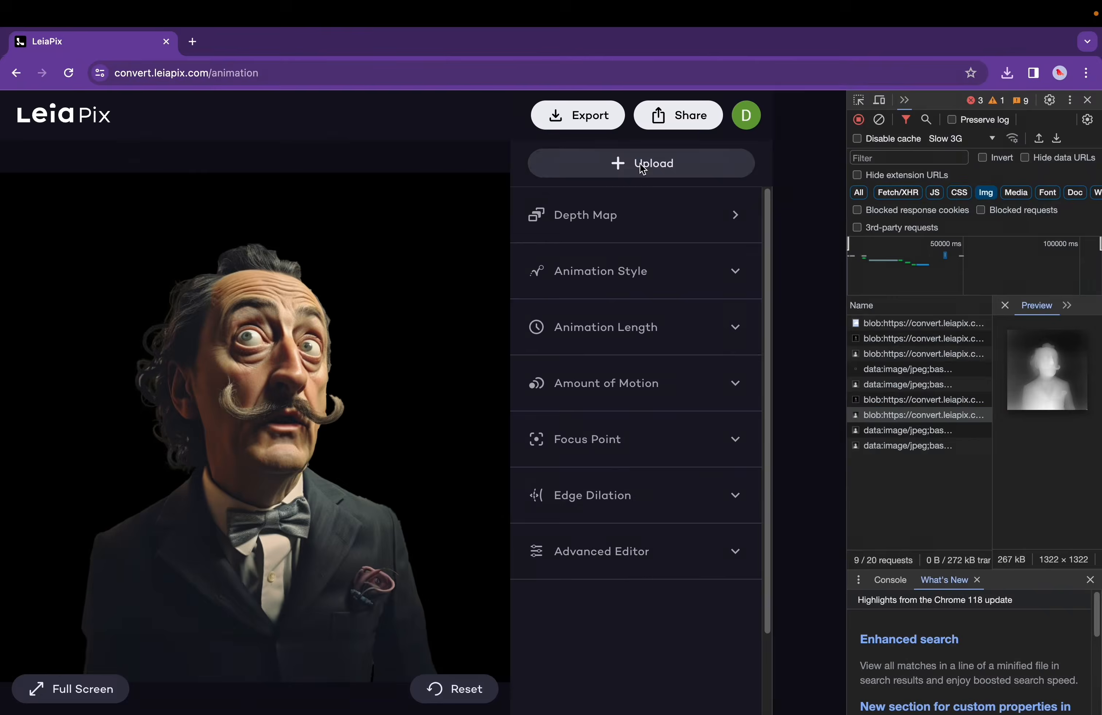
# - Upload bg.png, open its depth map editor, and open the newest depth map image request in a new tab
pyautogui.click(416, 383)
pyautogui.doubleClick(417, 383)
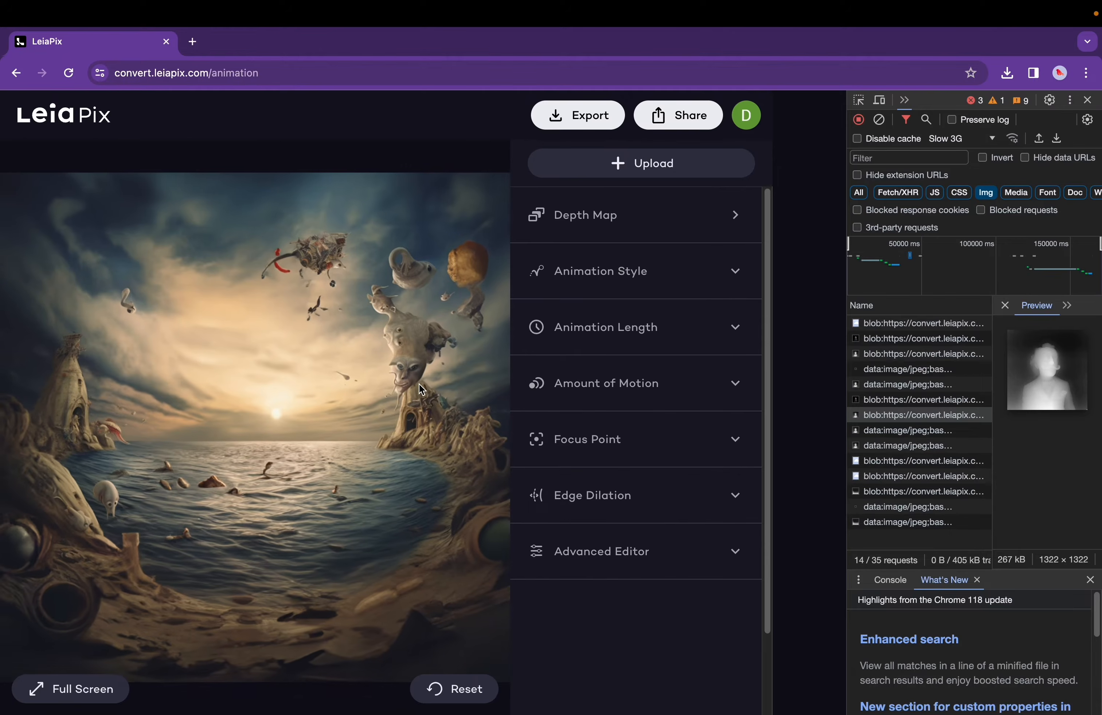
pyautogui.click(575, 228)
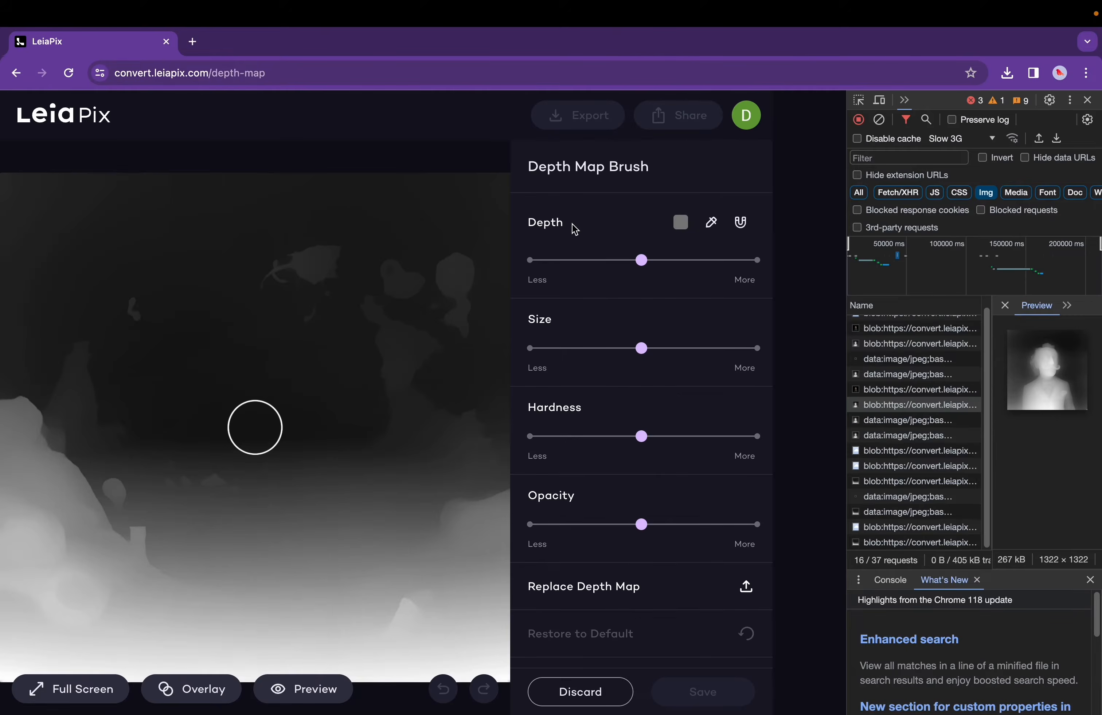
pyautogui.click(910, 542)
pyautogui.rightClick(910, 543)
pyautogui.click(859, 474)
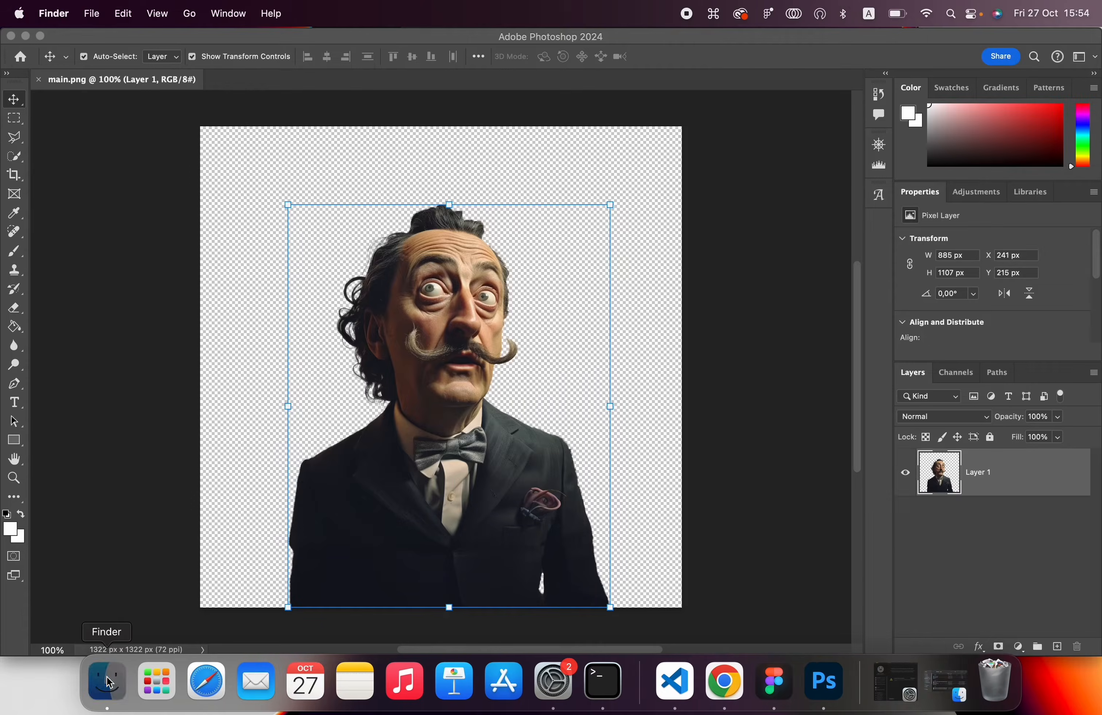
# - Place the figure's depth map file, 8b9551d3-32b8-4964-bea9-a057e8a7191a, from the Finder Desktop folder into main.png in Photoshop at full canvas size
pyautogui.click(133, 682)
pyautogui.click(372, 448)
pyautogui.moveTo(386, 453); pyautogui.dragTo(367, 584)
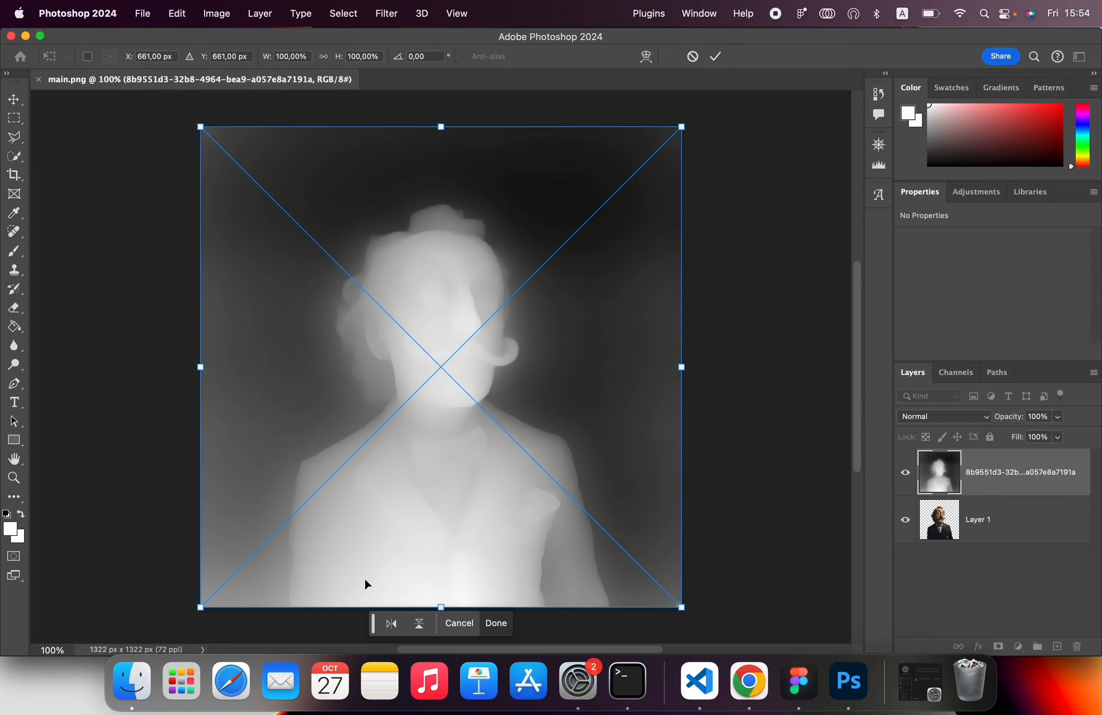
pyautogui.press('Return')
# - Add a Posterize adjustment layer above the depth map and set its levels to 15
pyautogui.click(1018, 647)
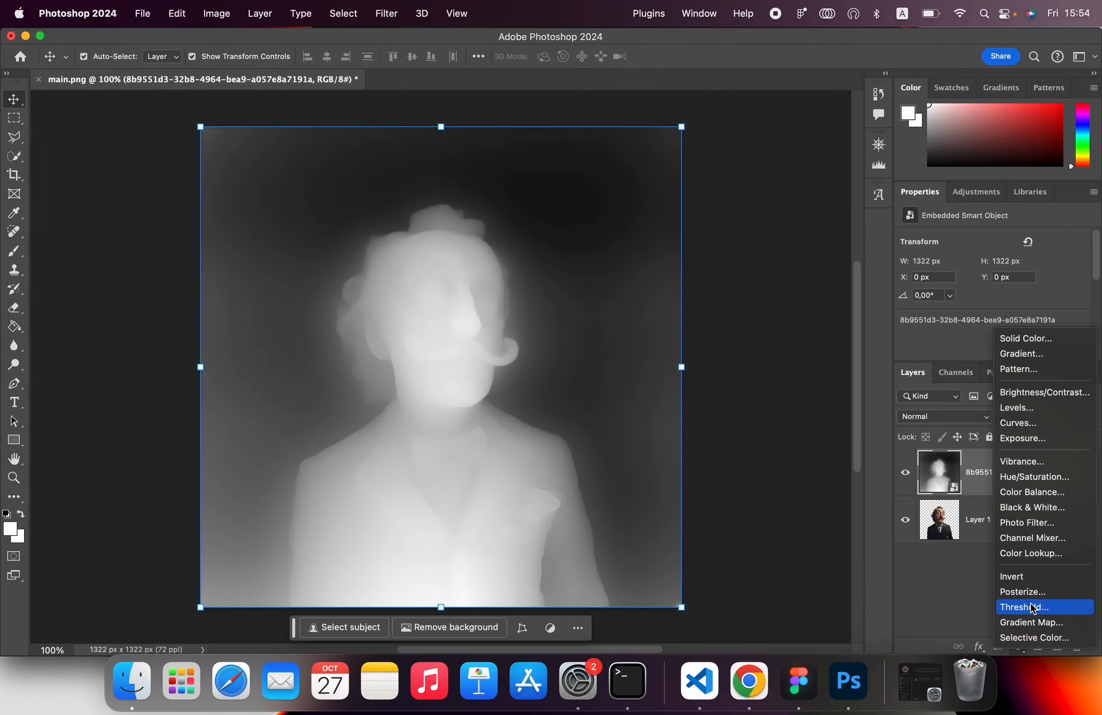
pyautogui.click(1069, 600)
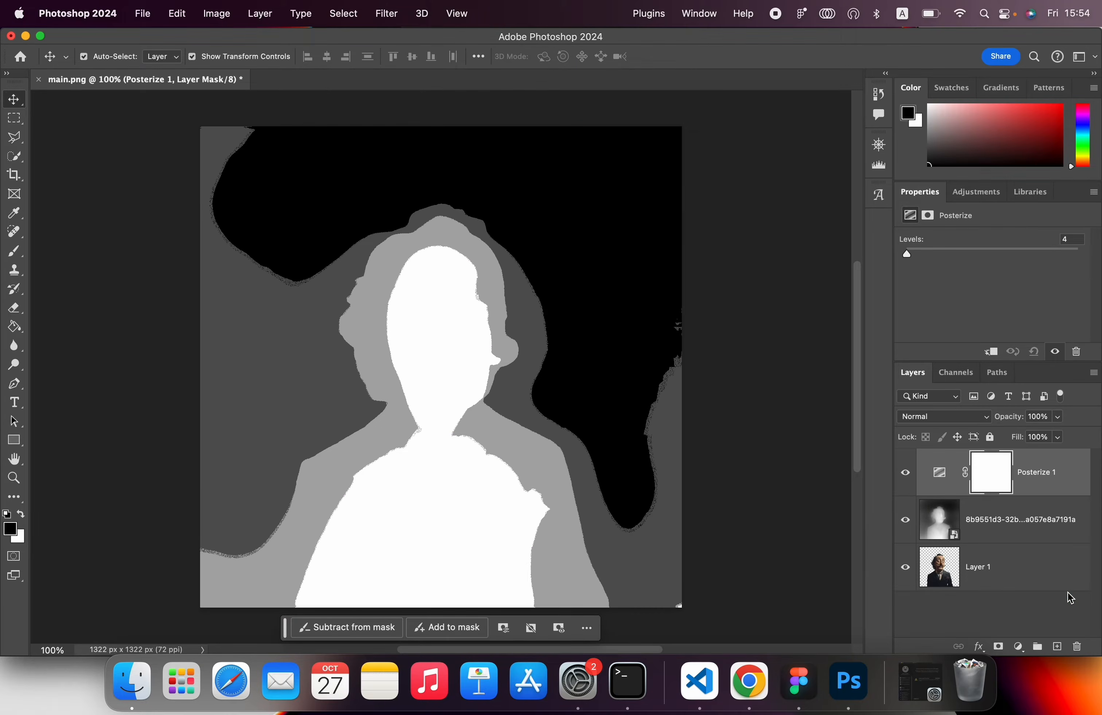
pyautogui.hotkey('shift', 'Up')
pyautogui.press('Up')
# - Select the brightest posterized area at the bottom of the torso with the Magic Wand and feather the selection by 5 pixels
pyautogui.click(8, 161)
pyautogui.rightClick(8, 160)
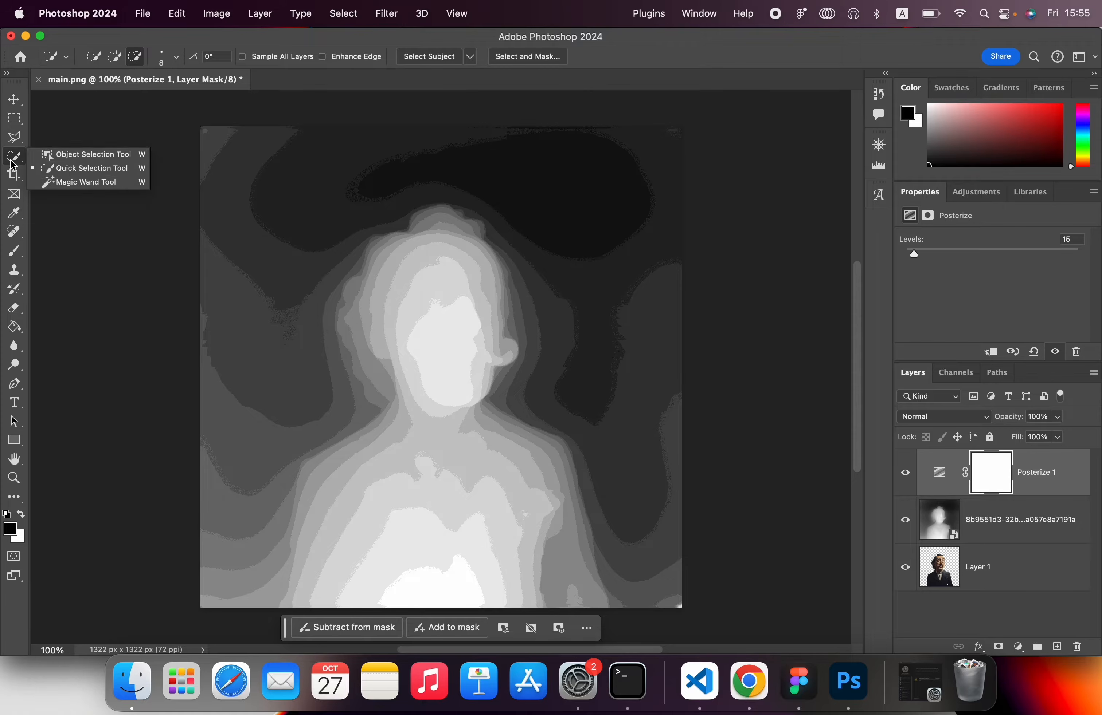
pyautogui.click(91, 186)
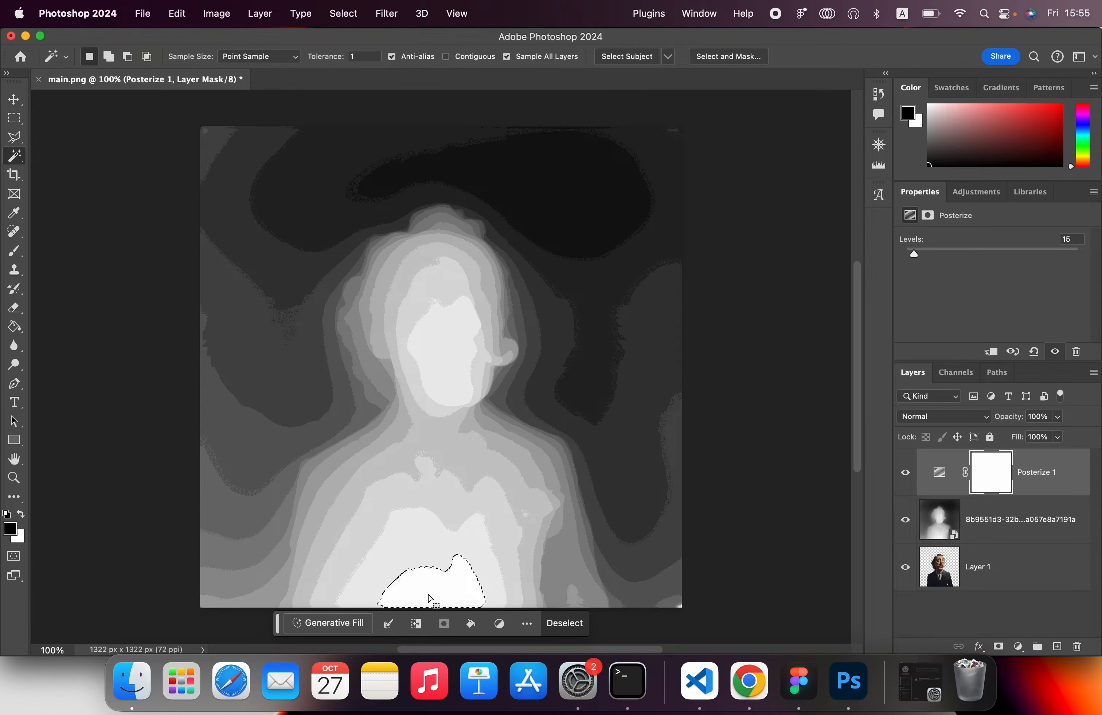
pyautogui.rightClick(449, 597)
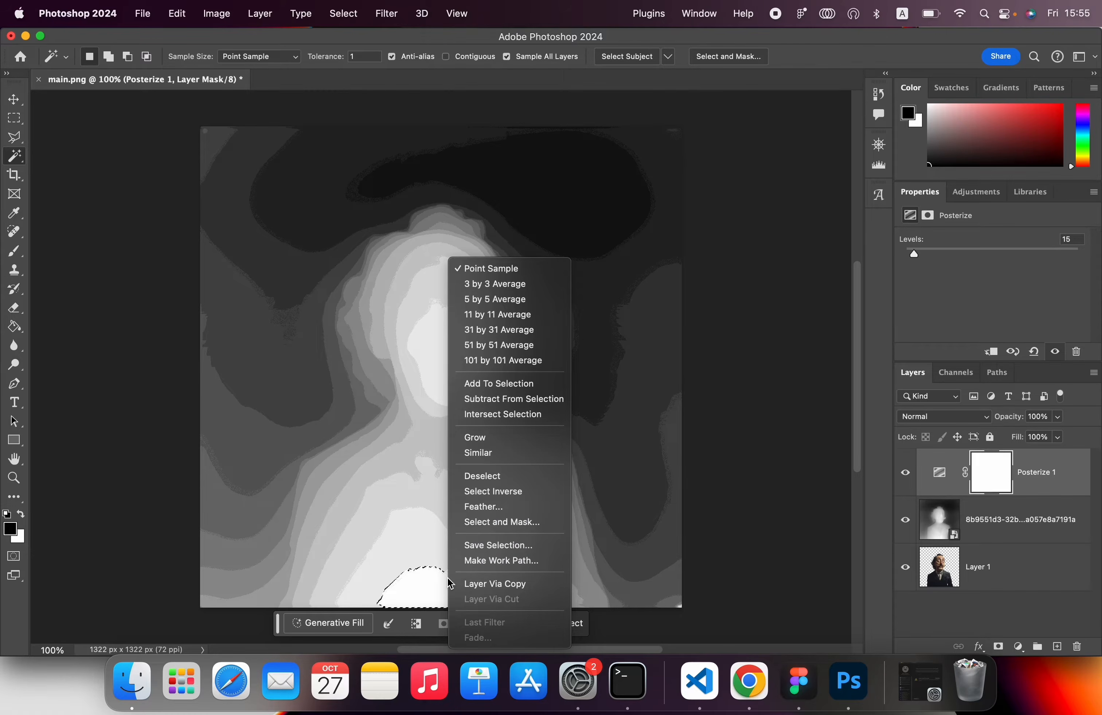
pyautogui.click(495, 507)
pyautogui.write('5')
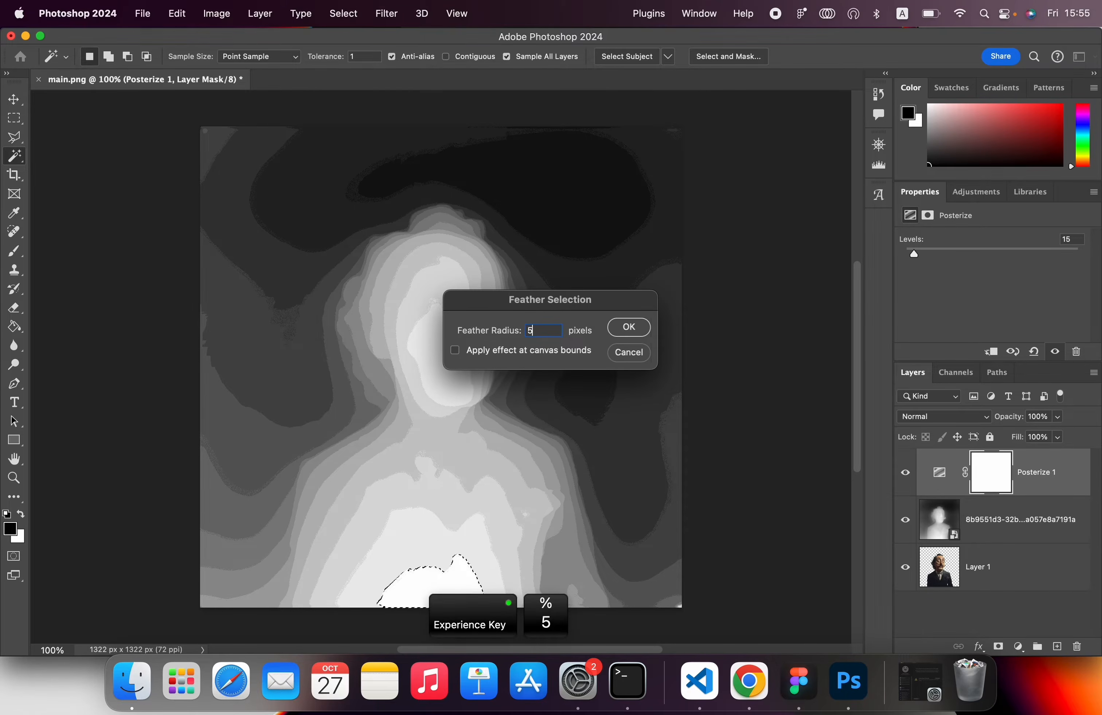
pyautogui.click(634, 332)
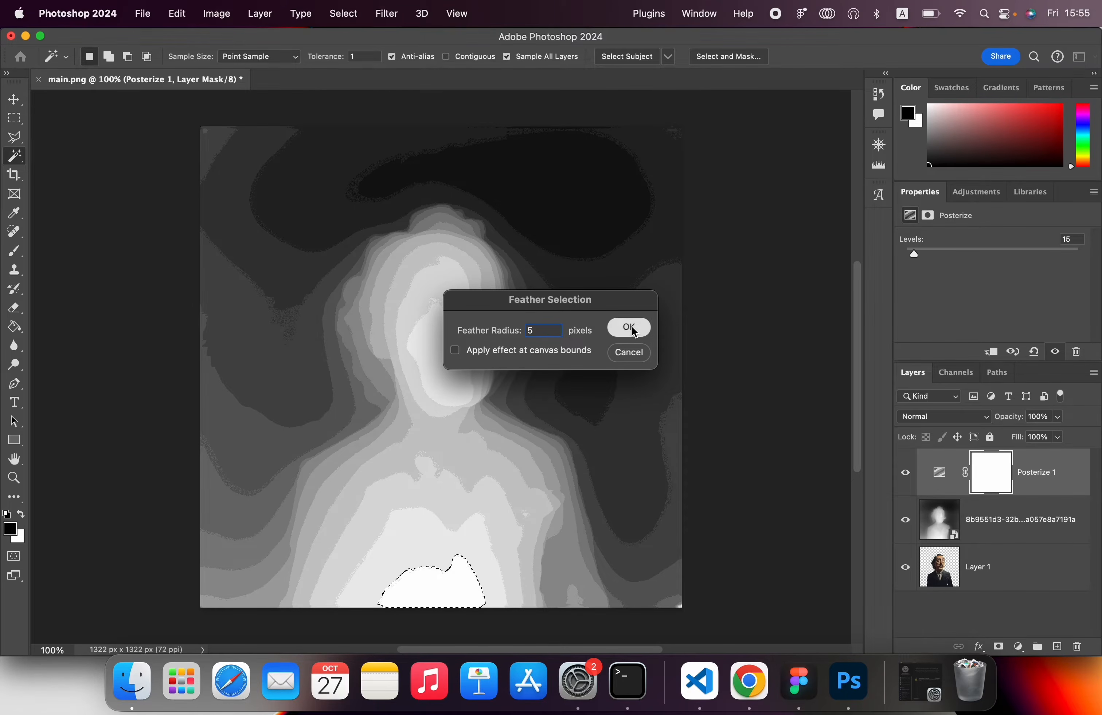
# - Copy the feathered selection from the figure in Layer 1 to a new layer
pyautogui.click(994, 579)
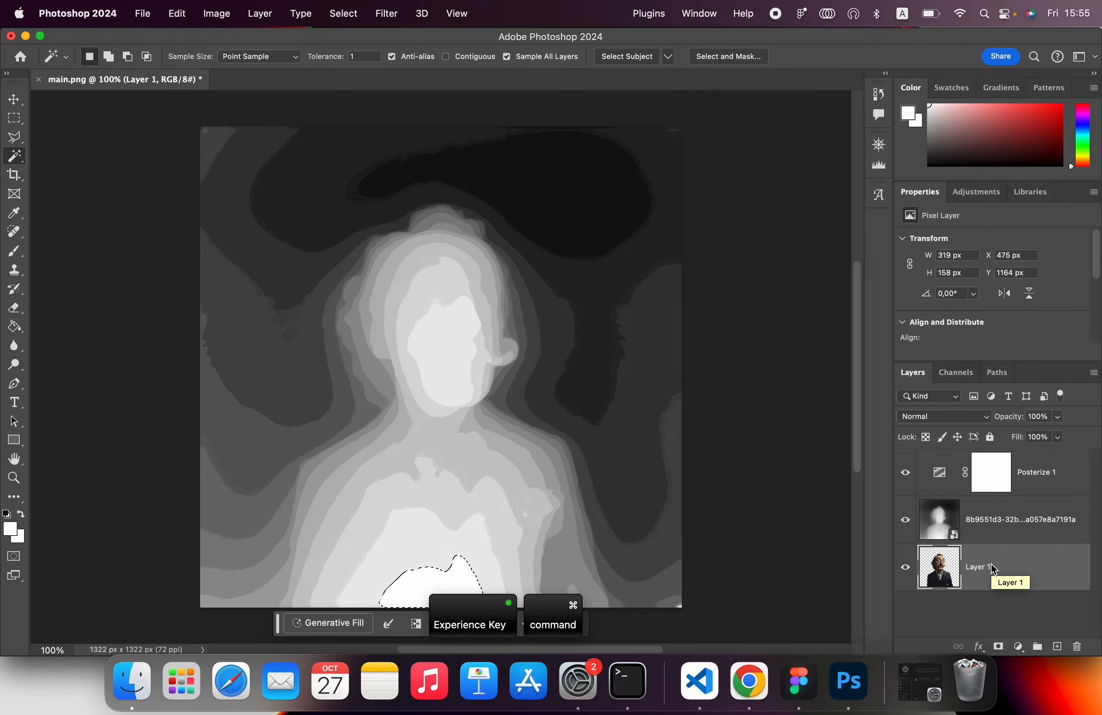
pyautogui.press('super+j')
pyautogui.click(905, 615)
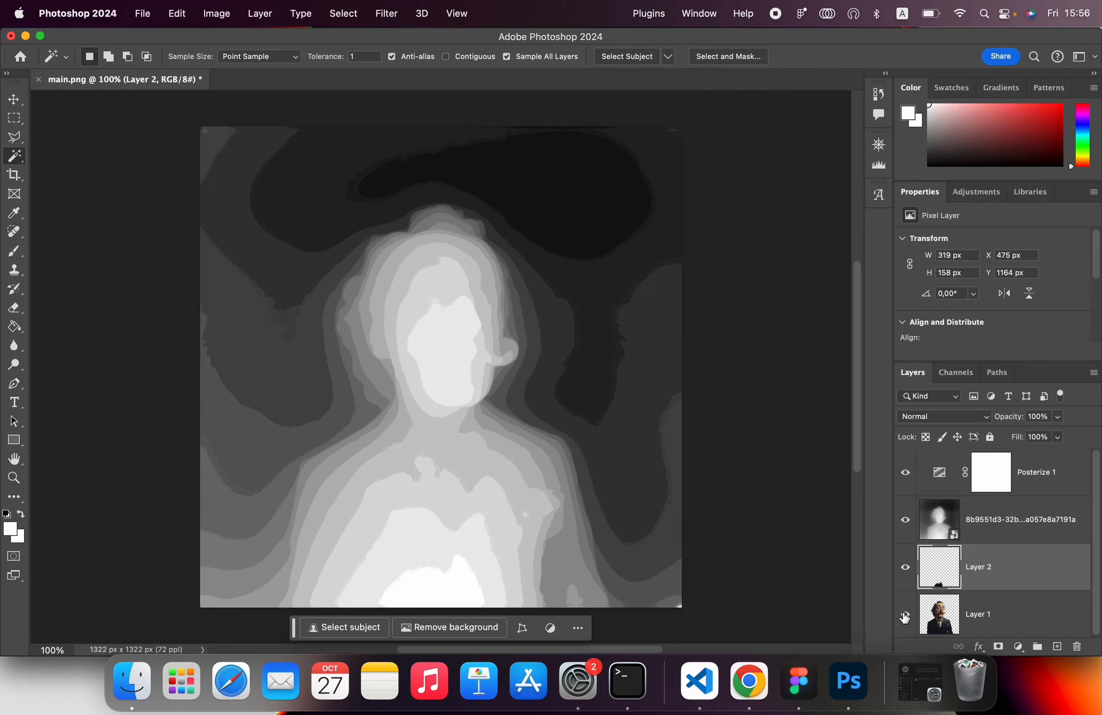
# - Select the two brightest tone bands of torso and face, feather them by 5 pixels, and copy that area from Layer 1
pyautogui.click(474, 595)
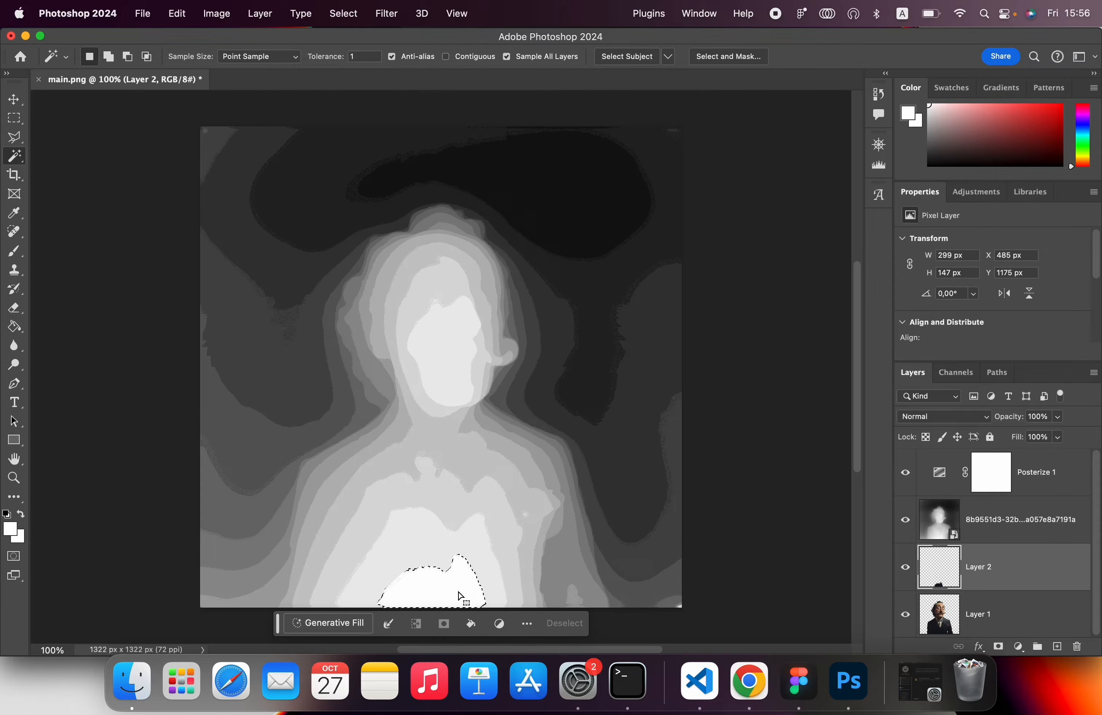
pyautogui.keyDown('shift'); pyautogui.click(427, 542); pyautogui.keyUp('shift')
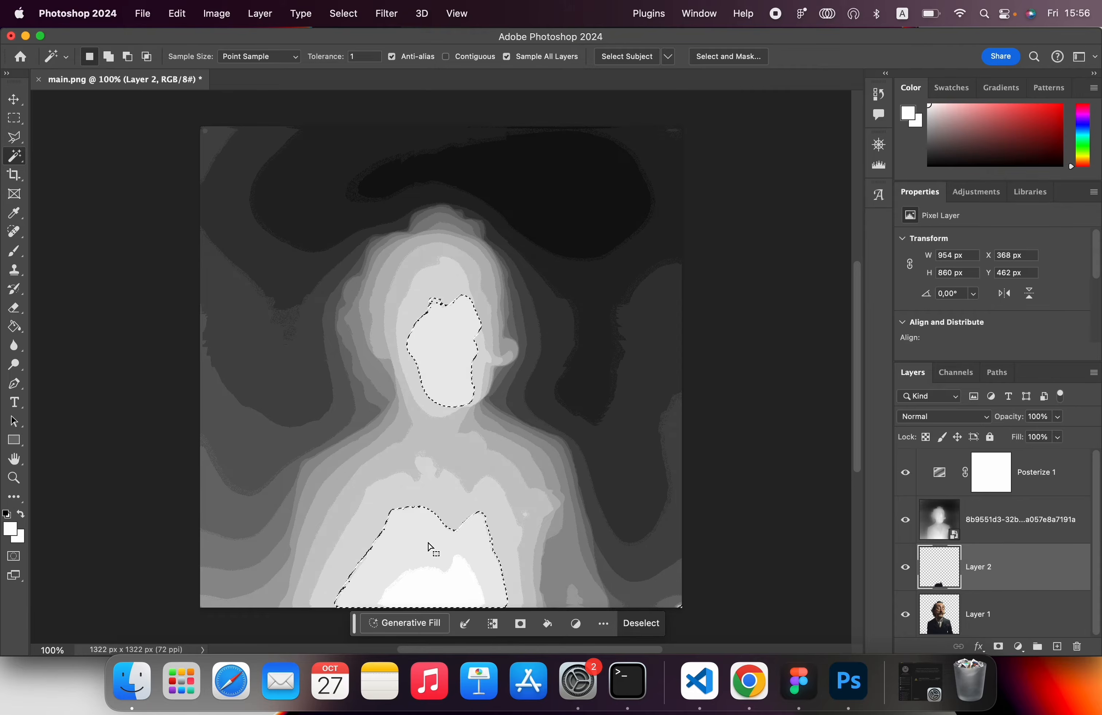
pyautogui.rightClick(429, 547)
pyautogui.click(459, 513)
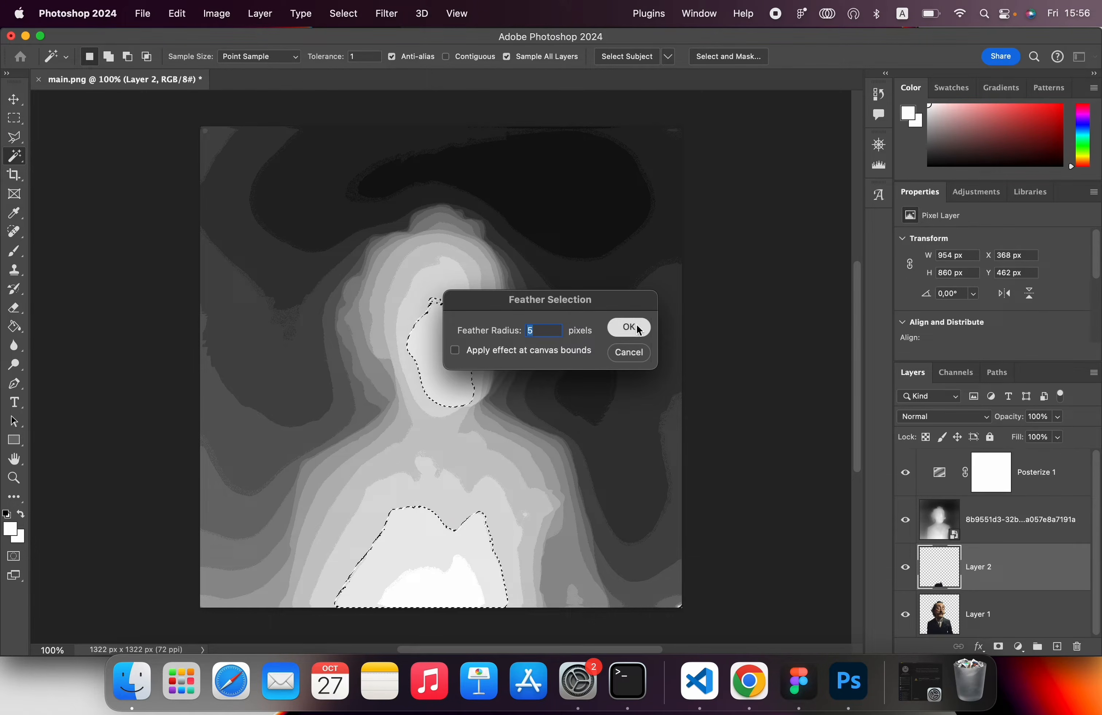
pyautogui.click(638, 331)
pyautogui.click(992, 614)
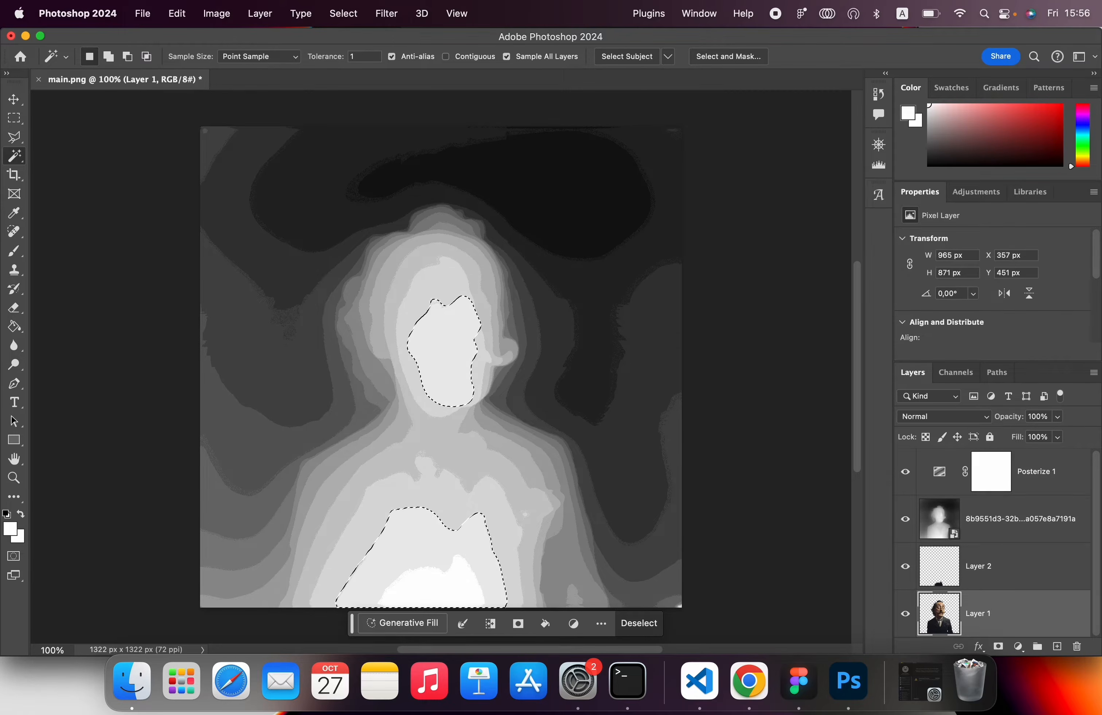
pyautogui.press('super+j')
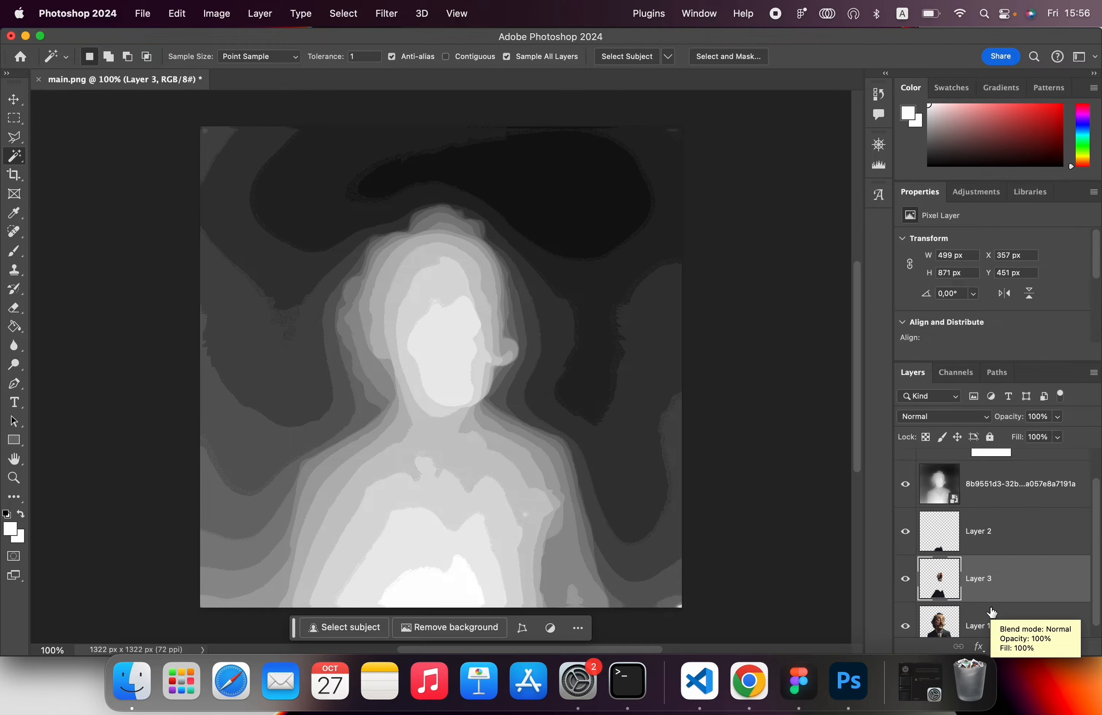
# - Select the three brightest tone bands, feather the selection by 5 pixels, and copy that area from Layer 1 to a new layer
pyautogui.click(432, 491)
pyautogui.keyDown('shift'); pyautogui.click(417, 575); pyautogui.keyUp('shift')
pyautogui.keyDown('shift'); pyautogui.click(419, 579); pyautogui.keyUp('shift')
pyautogui.rightClick(440, 361)
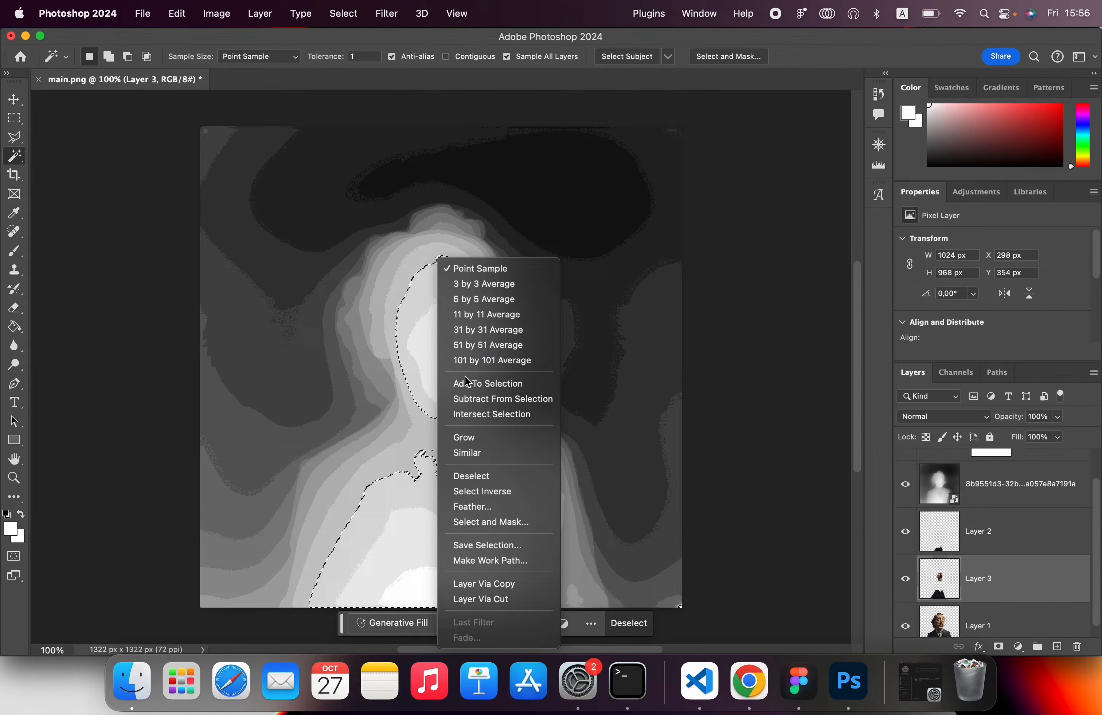
pyautogui.click(484, 508)
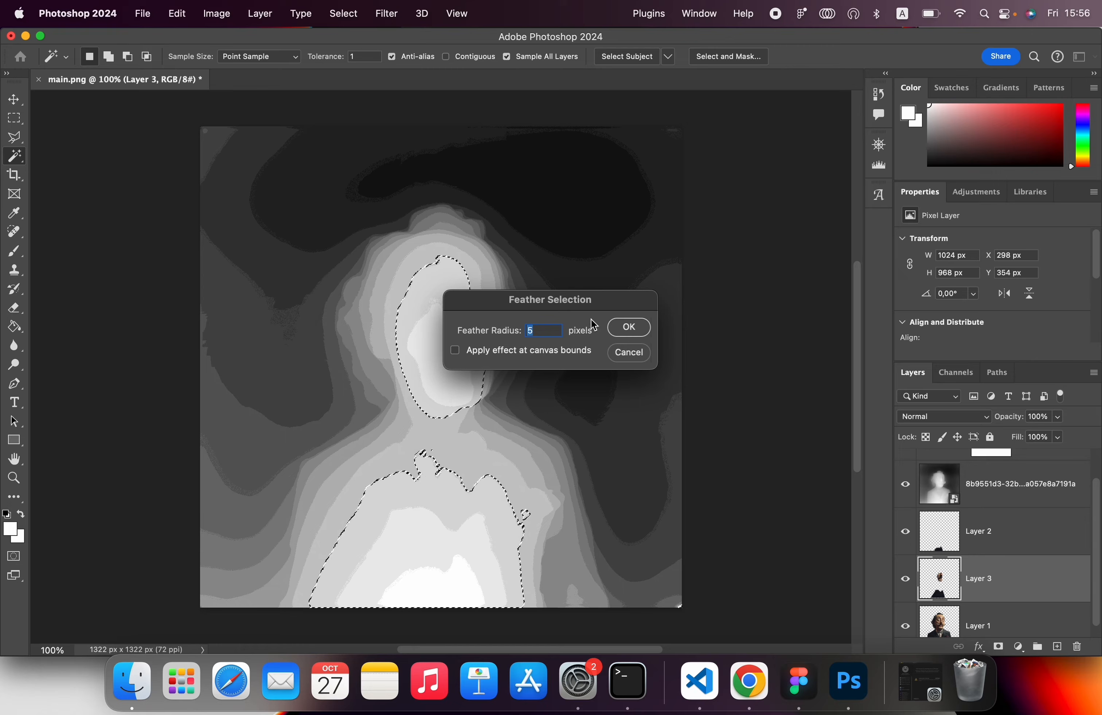
pyautogui.click(630, 330)
pyautogui.click(984, 615)
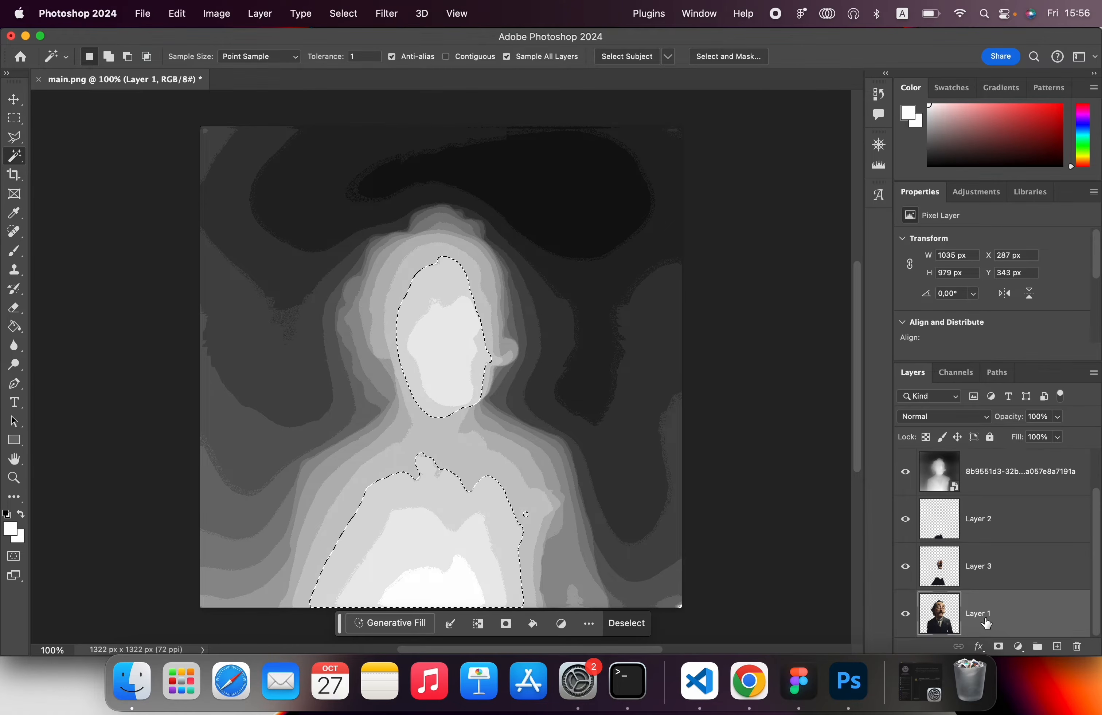
pyautogui.press('cmd+j')
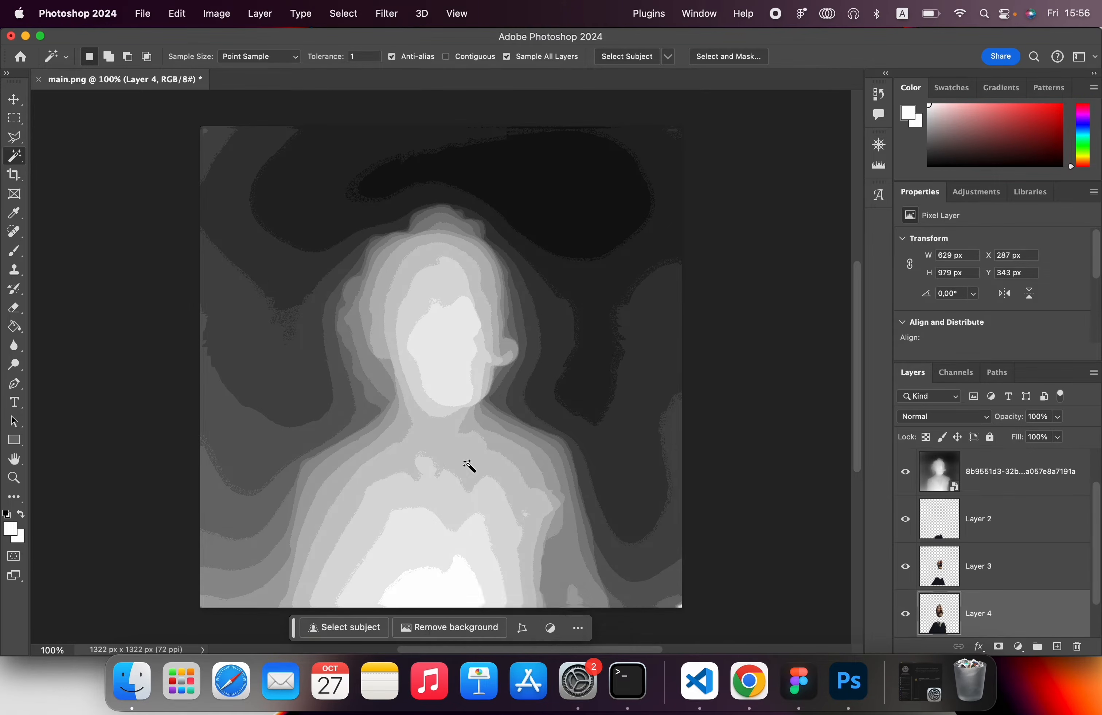
# - Select the four brightest tone bands, feather the selection by 5 pixels, and copy that area from Layer 1 to a new layer
pyautogui.keyDown('shift'); pyautogui.click(413, 589); pyautogui.keyUp('shift')
pyautogui.rightClick(428, 591)
pyautogui.click(473, 508)
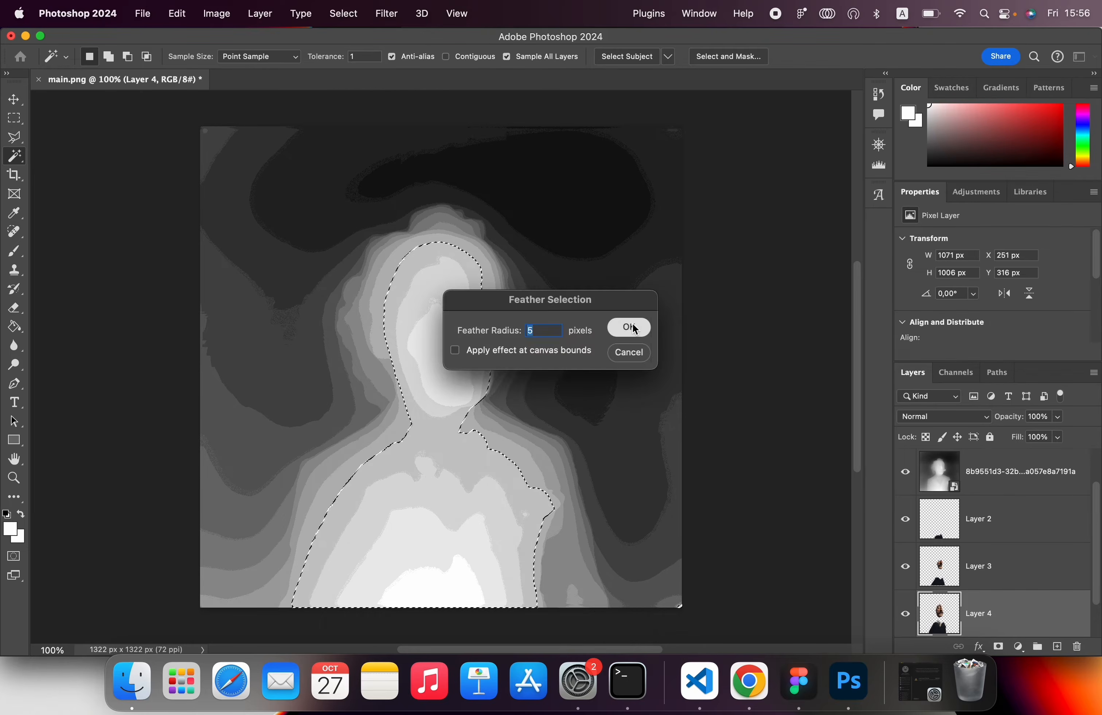
pyautogui.click(630, 328)
pyautogui.press('super+j')
# - Select the five brightest tone bands, feather the selection, and copy that area from Layer 1 to a new layer
pyautogui.keyDown('shift'); pyautogui.click(420, 587); pyautogui.keyUp('shift')
pyautogui.rightClick(421, 588)
pyautogui.click(511, 508)
pyautogui.click(633, 328)
pyautogui.press('super+j')
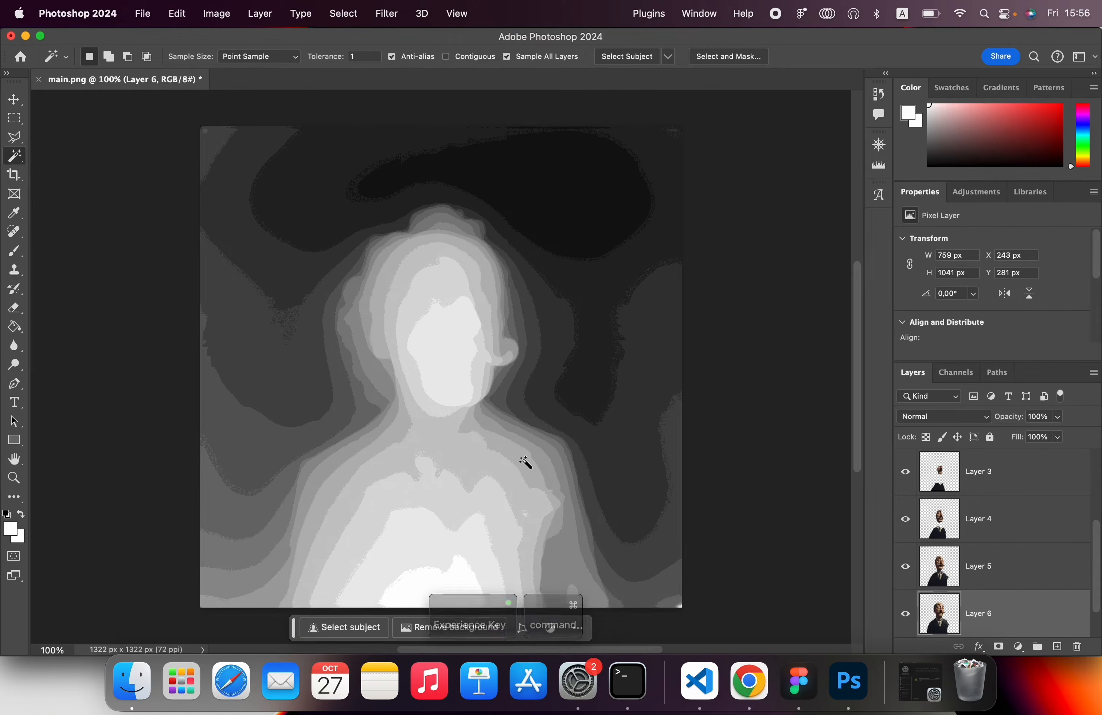
# - Select the six brightest tone bands across shoulders, torso and head, and copy that area from Layer 1 to a new layer
pyautogui.keyDown('shift'); pyautogui.click(525, 457); pyautogui.keyUp('shift')
pyautogui.keyDown('shift'); pyautogui.click(448, 498); pyautogui.keyUp('shift')
pyautogui.keyDown('shift'); pyautogui.click(411, 553); pyautogui.keyUp('shift')
pyautogui.keyDown('shift'); pyautogui.click(331, 475); pyautogui.keyUp('shift')
pyautogui.keyDown('shift'); pyautogui.click(366, 314); pyautogui.keyUp('shift')
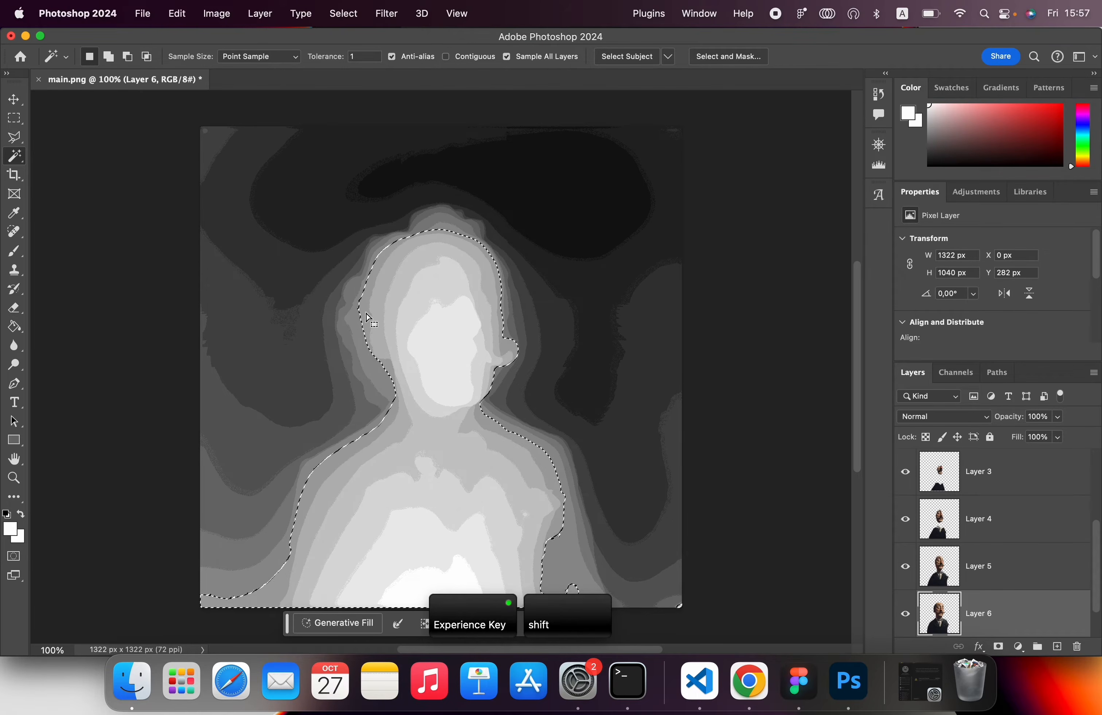
pyautogui.scroll(-3, 1003, 598)
pyautogui.click(983, 613)
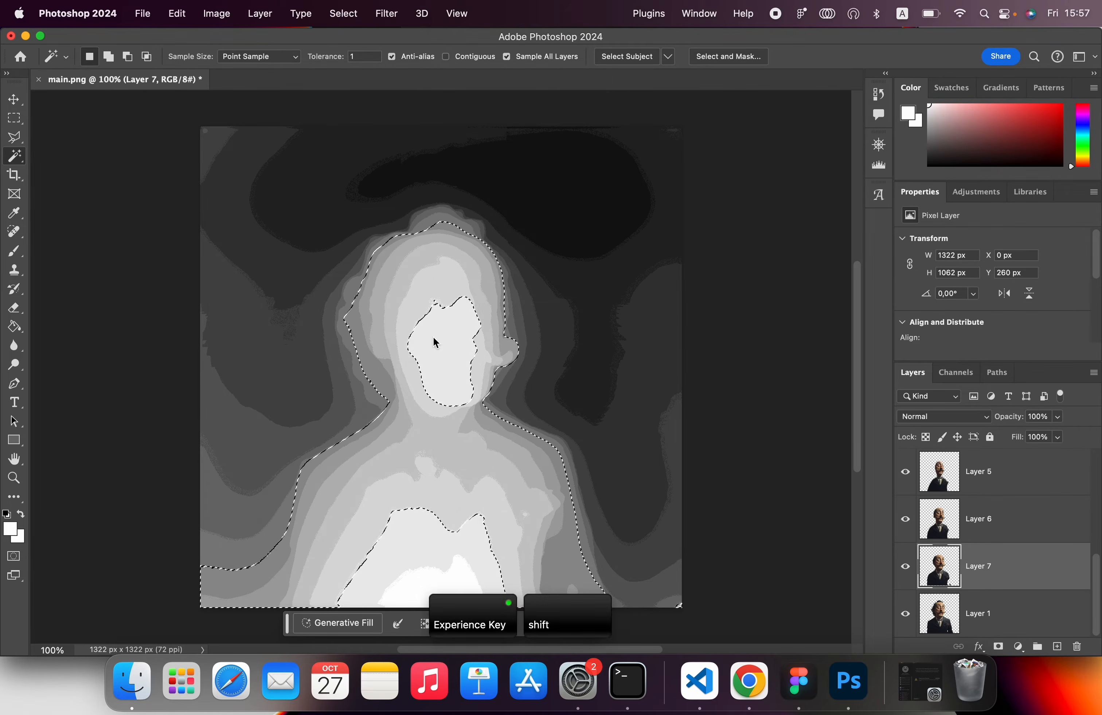
# - Complete the selection of the seven brightest tone bands with the face area and copy it from Layer 1 to a new layer
pyautogui.keyDown('shift'); pyautogui.click(436, 343); pyautogui.keyUp('shift')
pyautogui.click(981, 615)
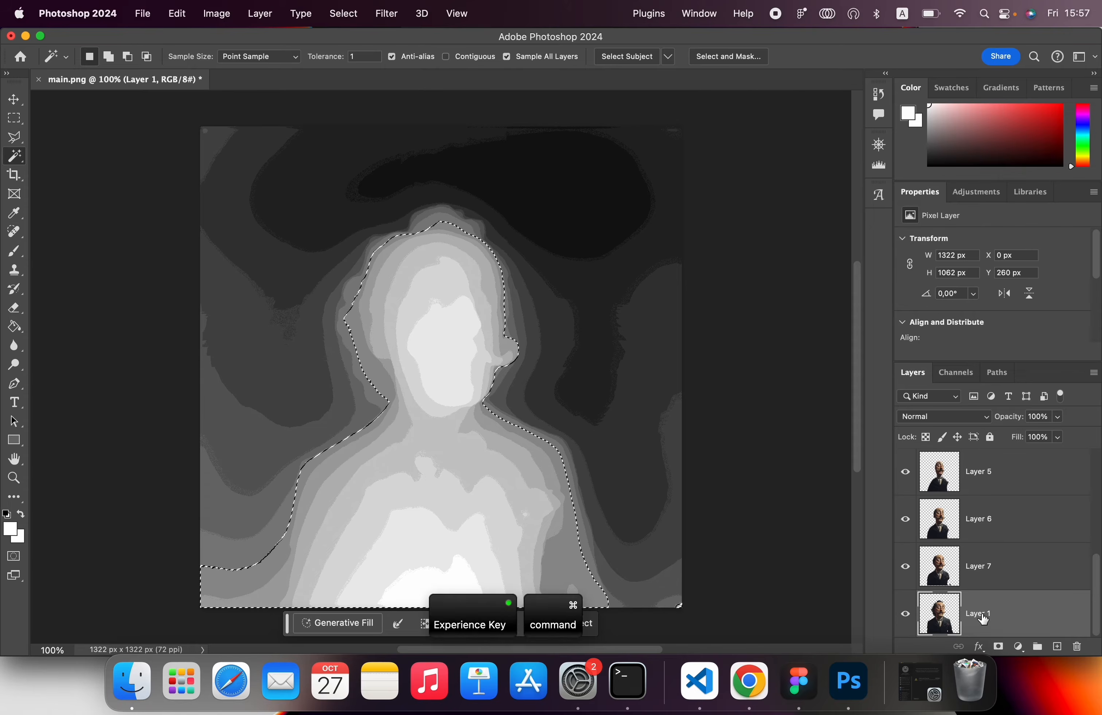
pyautogui.press('super+j')
# - Hide Layer 1, the Posterize and depth map layers, and the copied slices from Layer 8 up to Layer 3, leaving Layer 2 visible
pyautogui.click(904, 614)
pyautogui.scroll(3, 912, 485)
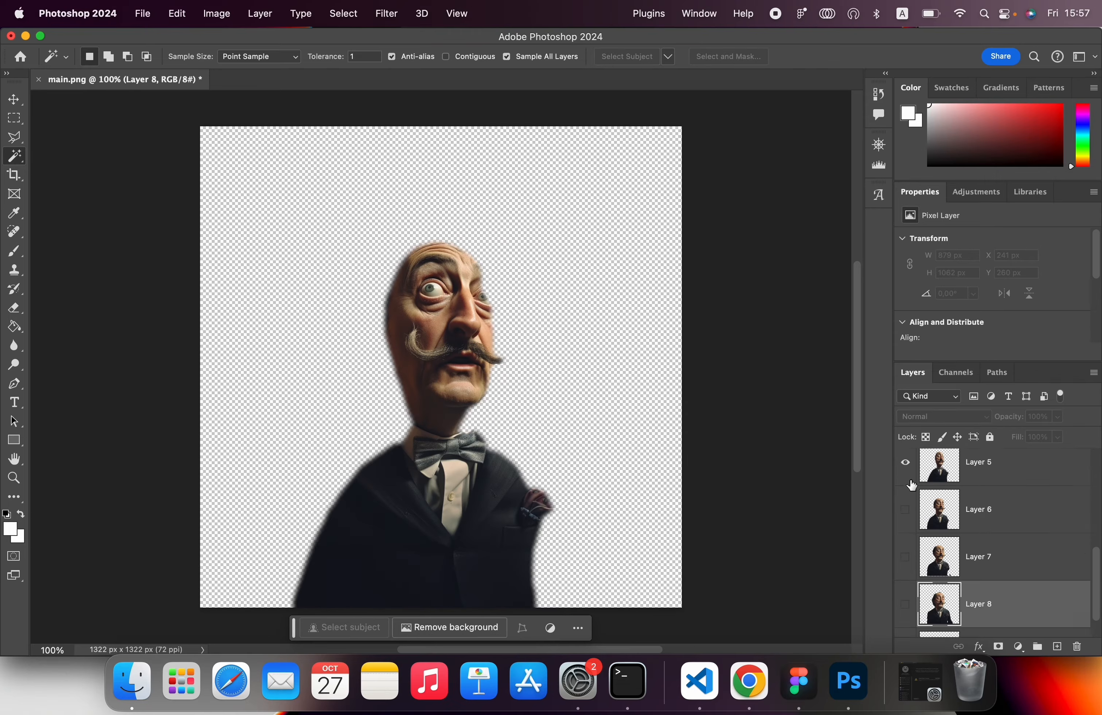
pyautogui.moveTo(905, 528); pyautogui.dragTo(905, 515)
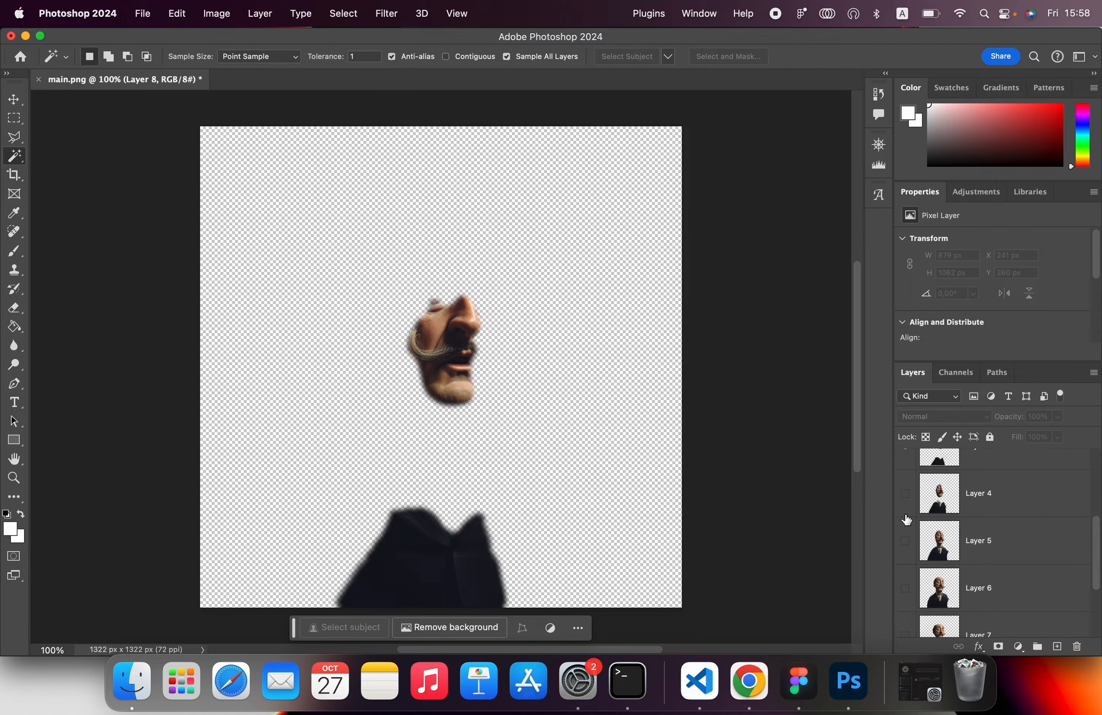
pyautogui.scroll(2, 906, 515)
pyautogui.click(906, 519)
pyautogui.scroll(2, 905, 508)
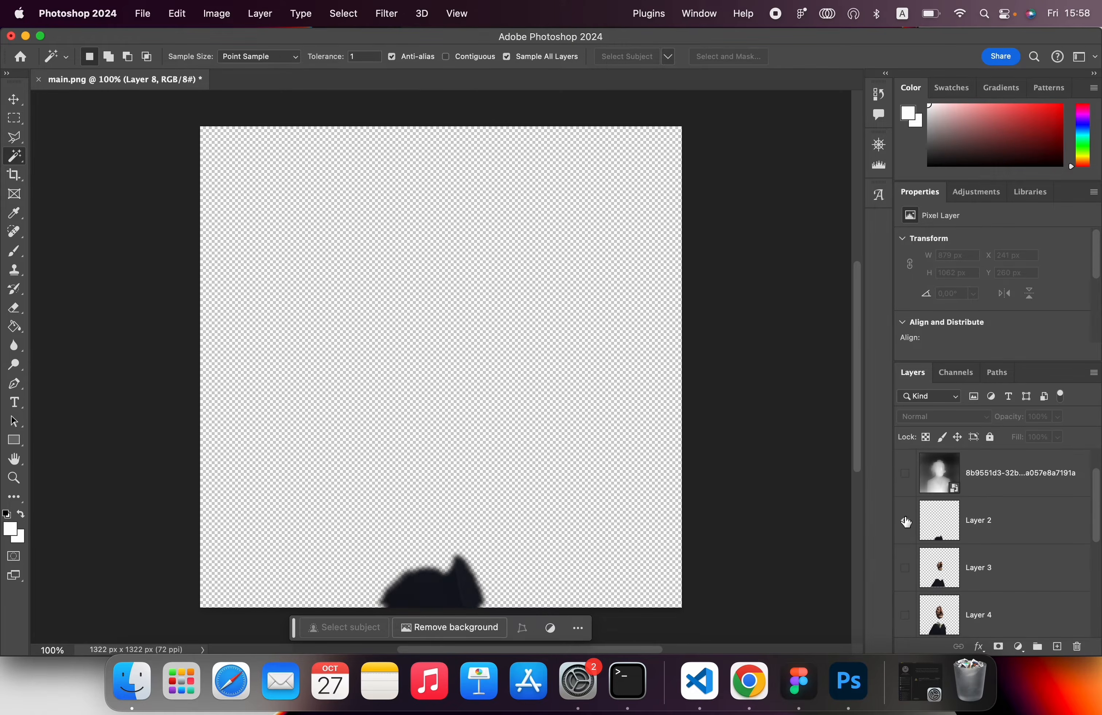
# - Place the background depth map file 5c0145e1-46c6-43a3-96ce-d8a569fd062b from the Desktop into bg.png over the Background layer
pyautogui.press('super+Tab')
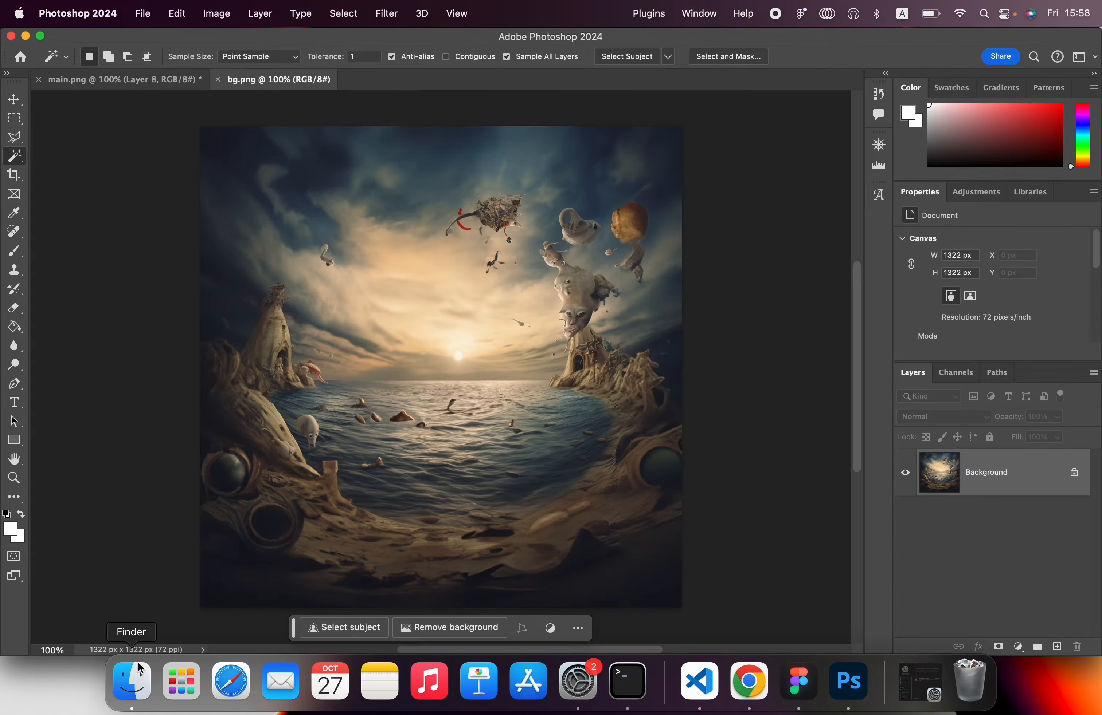
pyautogui.click(138, 696)
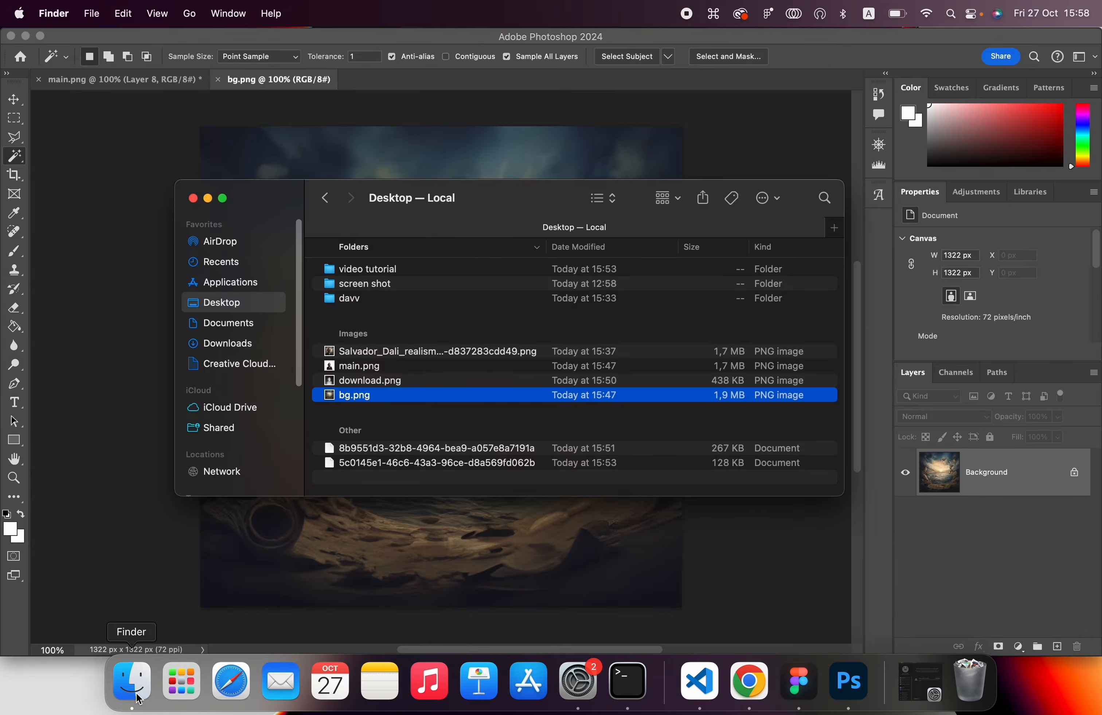
pyautogui.moveTo(377, 471); pyautogui.dragTo(380, 555)
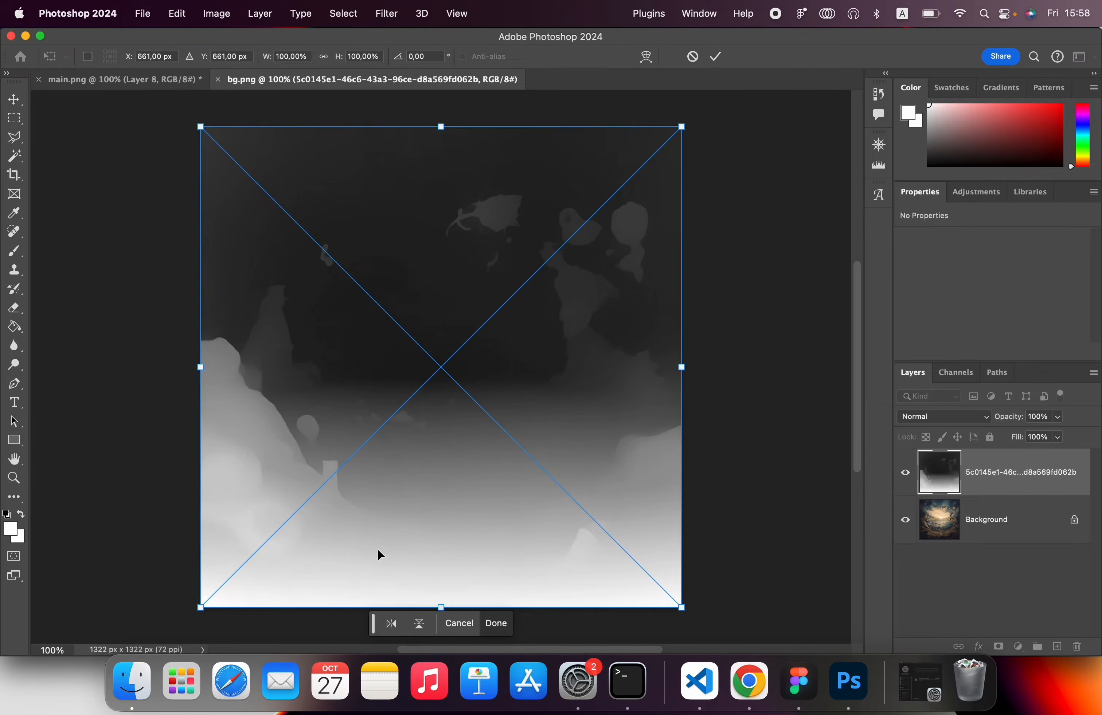
pyautogui.press('Return')
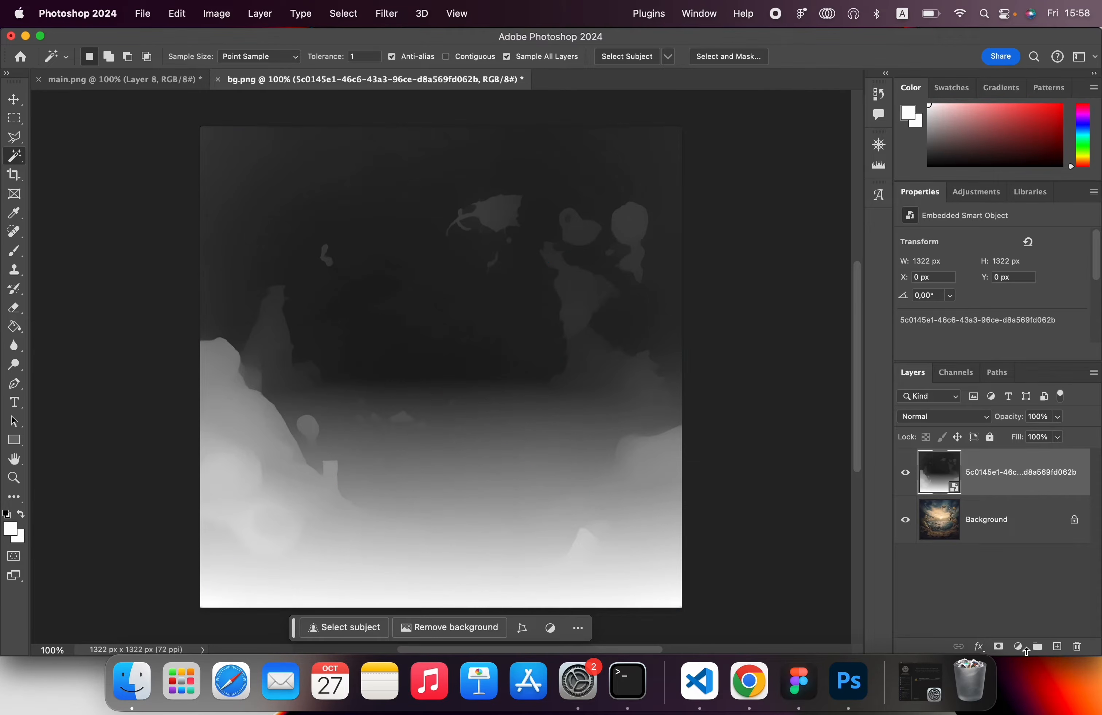
# - Add a Posterize adjustment layer above the background depth map and set its levels to 6
pyautogui.click(1019, 648)
pyautogui.click(1043, 595)
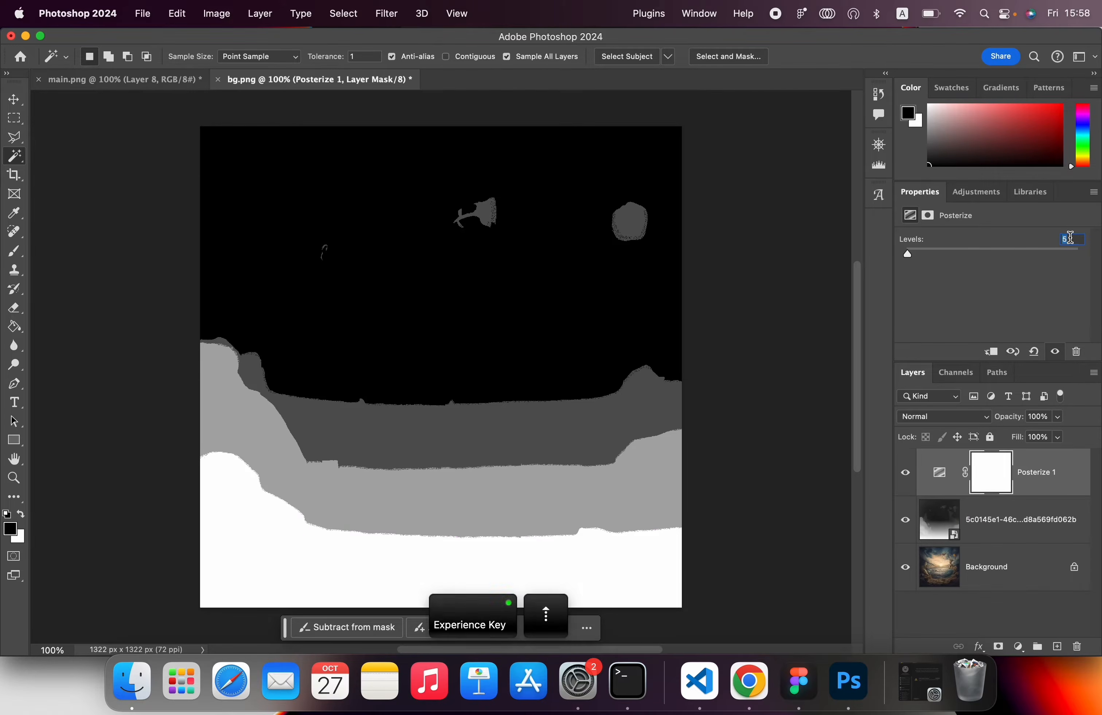
pyautogui.press('Up')
pyautogui.press('Up')
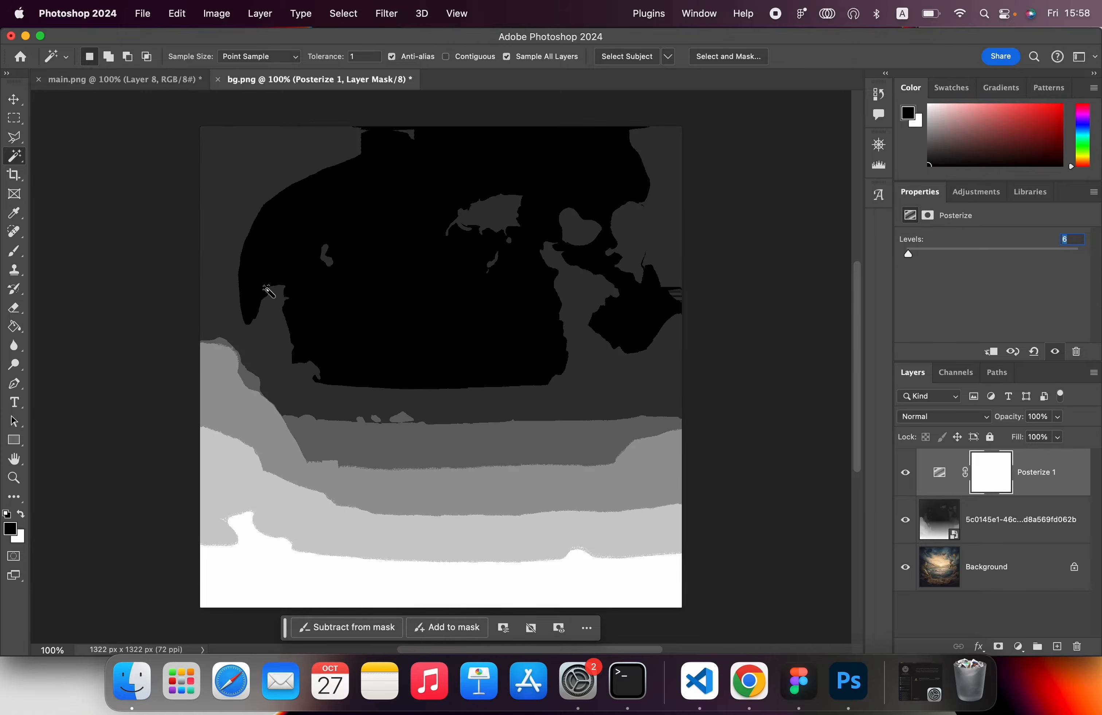
# - Select the white foreground band, feather it by 15 pixels, and copy that area from Background to a new layer
pyautogui.click(319, 576)
pyautogui.rightClick(321, 578)
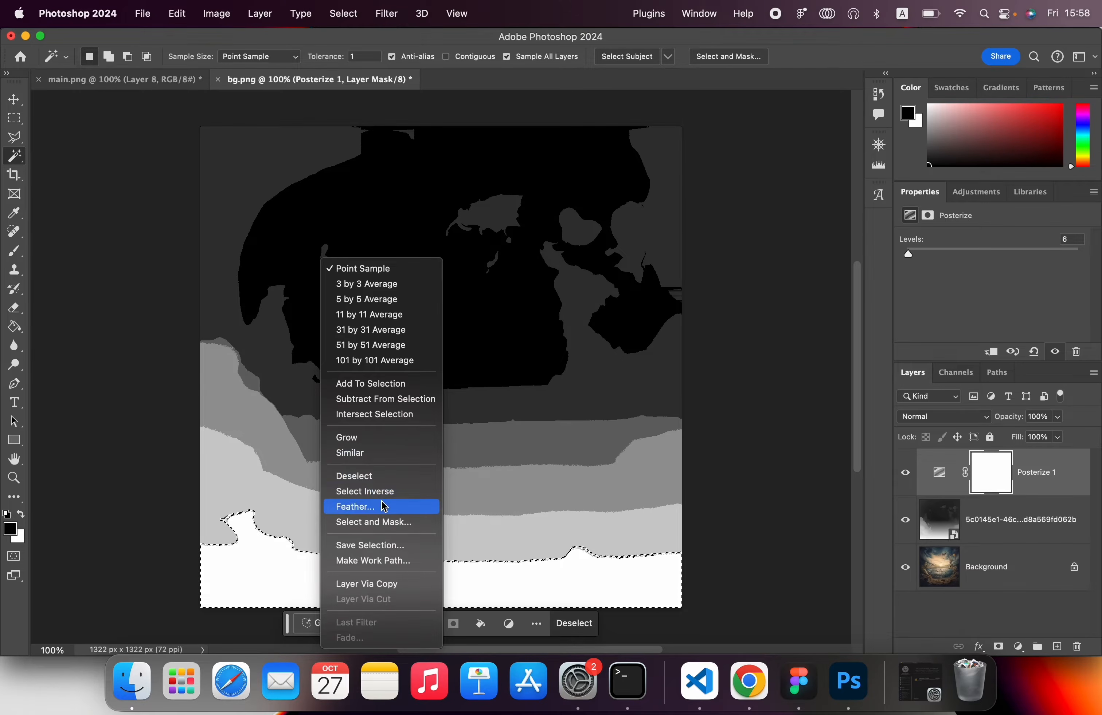
pyautogui.click(416, 507)
pyautogui.write('15')
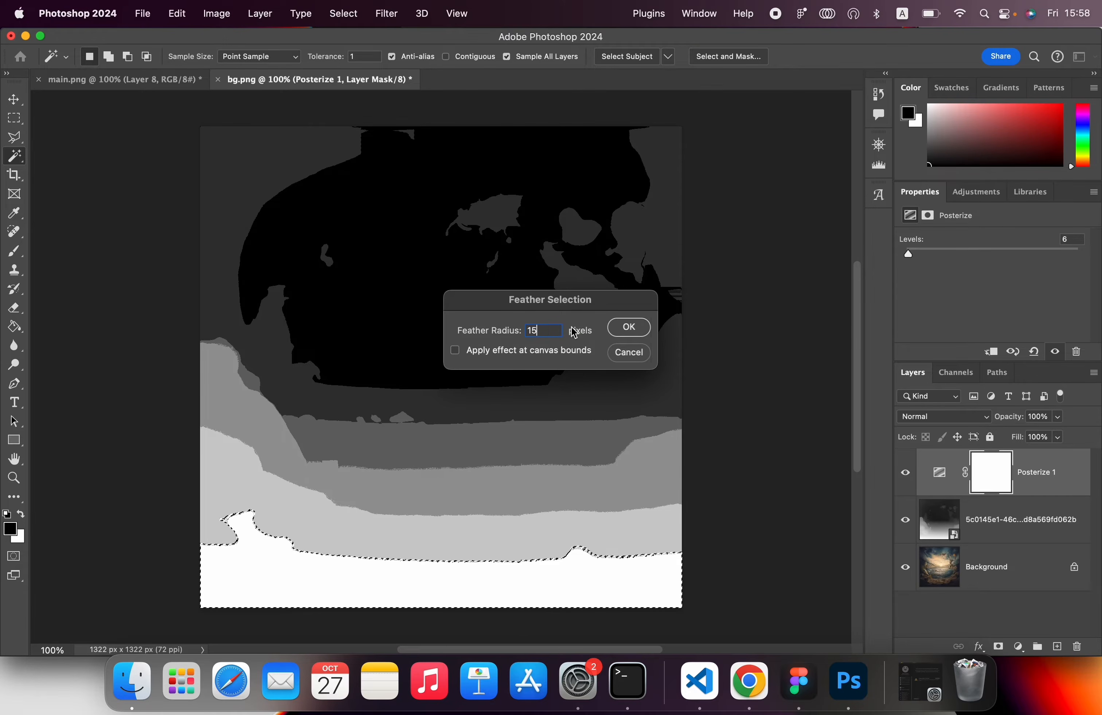
pyautogui.press('Return')
pyautogui.click(992, 573)
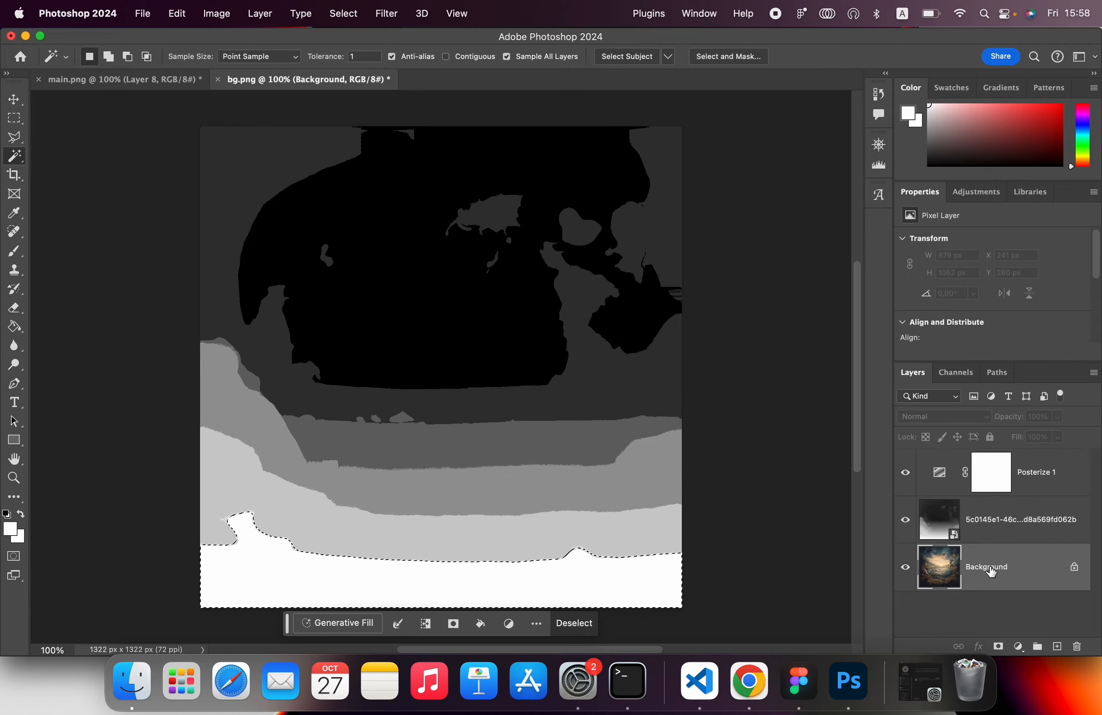
pyautogui.press('super+j')
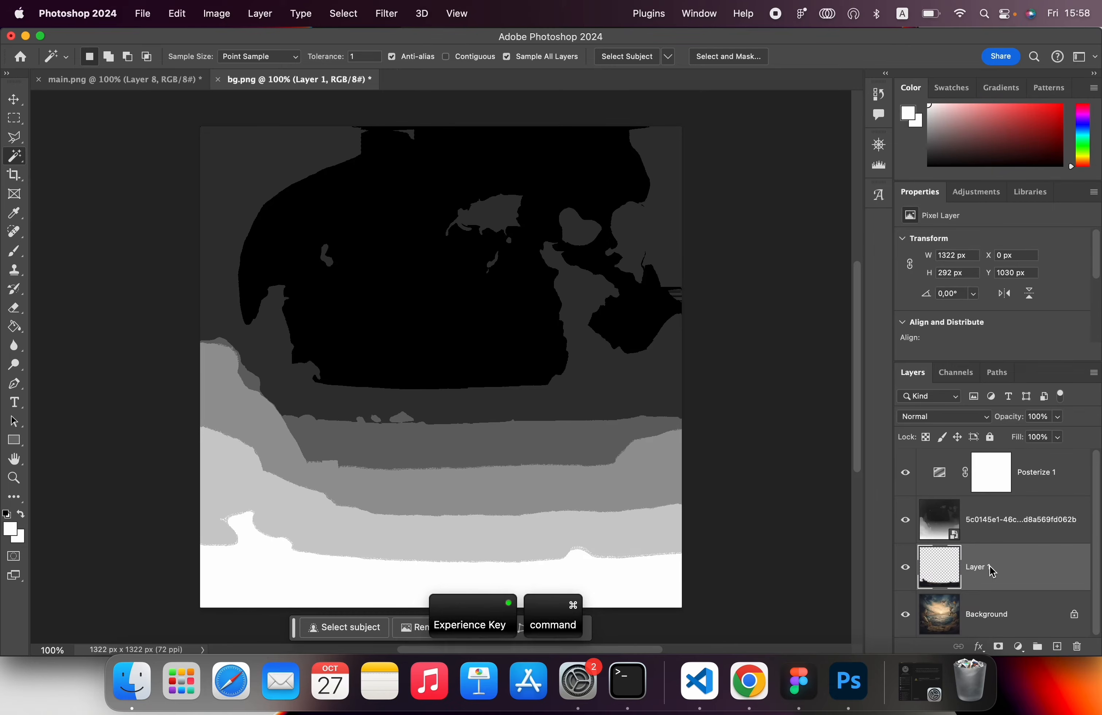
# - Select the two brightest tone bands, feather the selection, and copy that area from Background to a new layer
pyautogui.keyDown('shift'); pyautogui.click(327, 528); pyautogui.keyUp('shift')
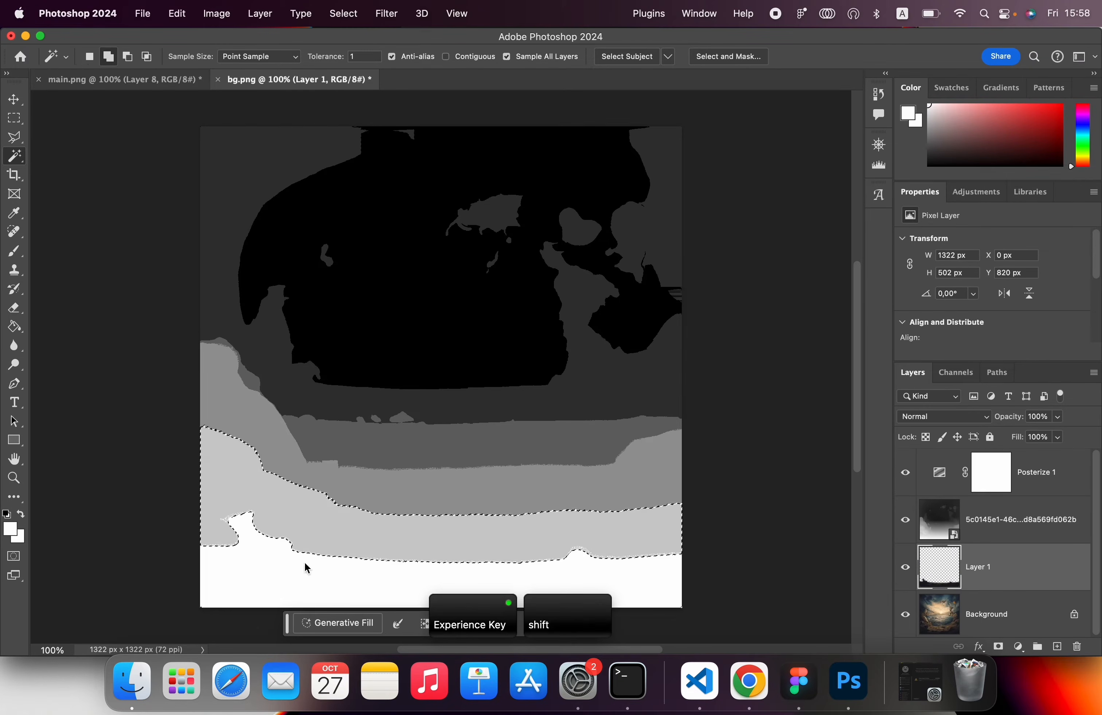
pyautogui.rightClick(309, 570)
pyautogui.click(364, 505)
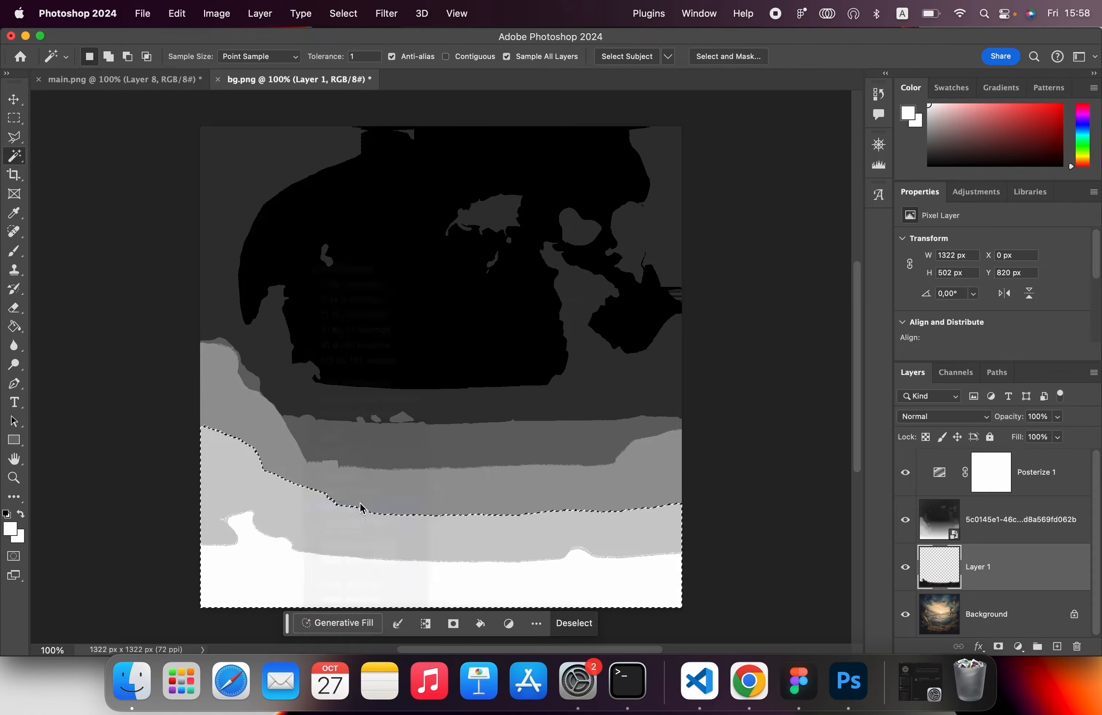
pyautogui.click(639, 332)
pyautogui.click(1007, 618)
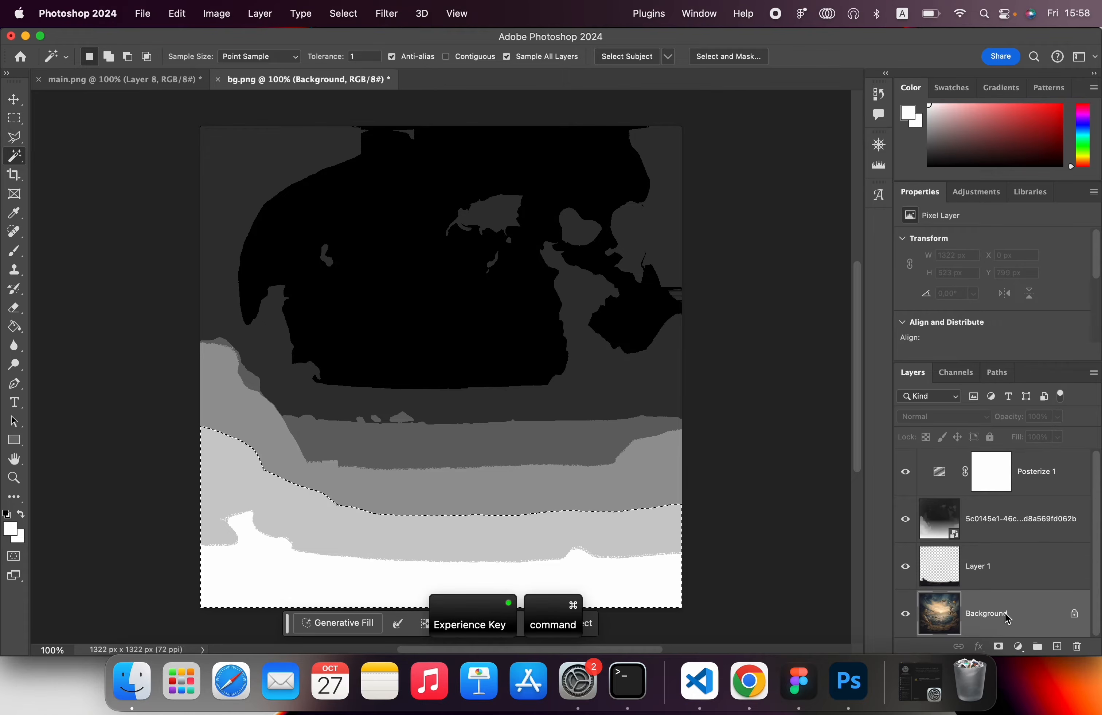
pyautogui.press('super+j')
# - Extend the selection to the three brightest tone bands, feather it, and copy that area from Background to a new layer
pyautogui.keyDown('super'); pyautogui.click(939, 614); pyautogui.keyUp('super')
pyautogui.keyDown('shift'); pyautogui.click(381, 497); pyautogui.keyUp('shift')
pyautogui.rightClick(381, 513)
pyautogui.click(429, 506)
pyautogui.click(998, 614)
pyautogui.press('super+j')
# - Extend the selection to the four brightest tone bands, feather it, and copy that area from Background to a new layer
pyautogui.keyDown('super'); pyautogui.click(938, 614); pyautogui.keyUp('super')
pyautogui.keyDown('shift'); pyautogui.click(401, 440); pyautogui.keyUp('shift')
pyautogui.rightClick(401, 441)
pyautogui.click(470, 508)
pyautogui.click(989, 613)
pyautogui.press('super+j')
# - Select the five brightest tone bands, excluding only the black sky, feather them, and copy that area from Background to a new layer
pyautogui.keyDown('super'); pyautogui.click(943, 614); pyautogui.keyUp('super')
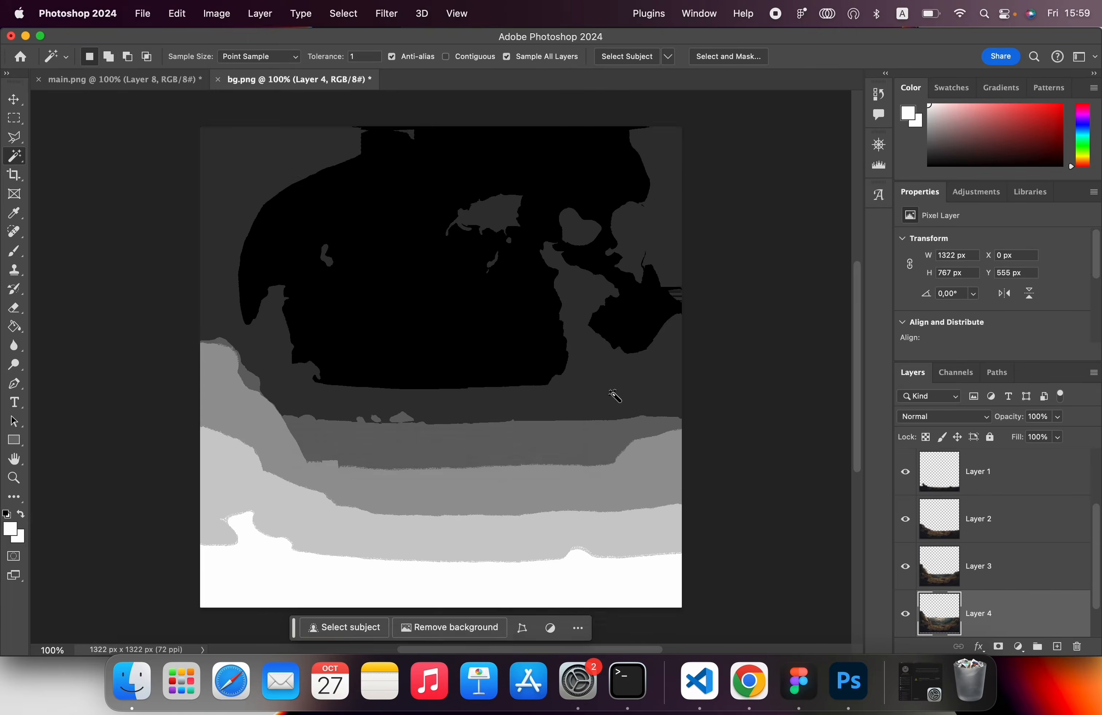
pyautogui.keyDown('shift'); pyautogui.click(569, 407); pyautogui.keyUp('shift')
pyautogui.rightClick(556, 442)
pyautogui.click(592, 506)
pyautogui.click(639, 332)
pyautogui.click(1009, 619)
pyautogui.press('super+j')
# - Hide the Posterize, depth map and Background layers in bg.png so only the copied slices show
pyautogui.scroll(5, 975, 557)
pyautogui.moveTo(905, 472); pyautogui.dragTo(905, 519)
pyautogui.scroll(-5, 946, 521)
pyautogui.click(903, 614)
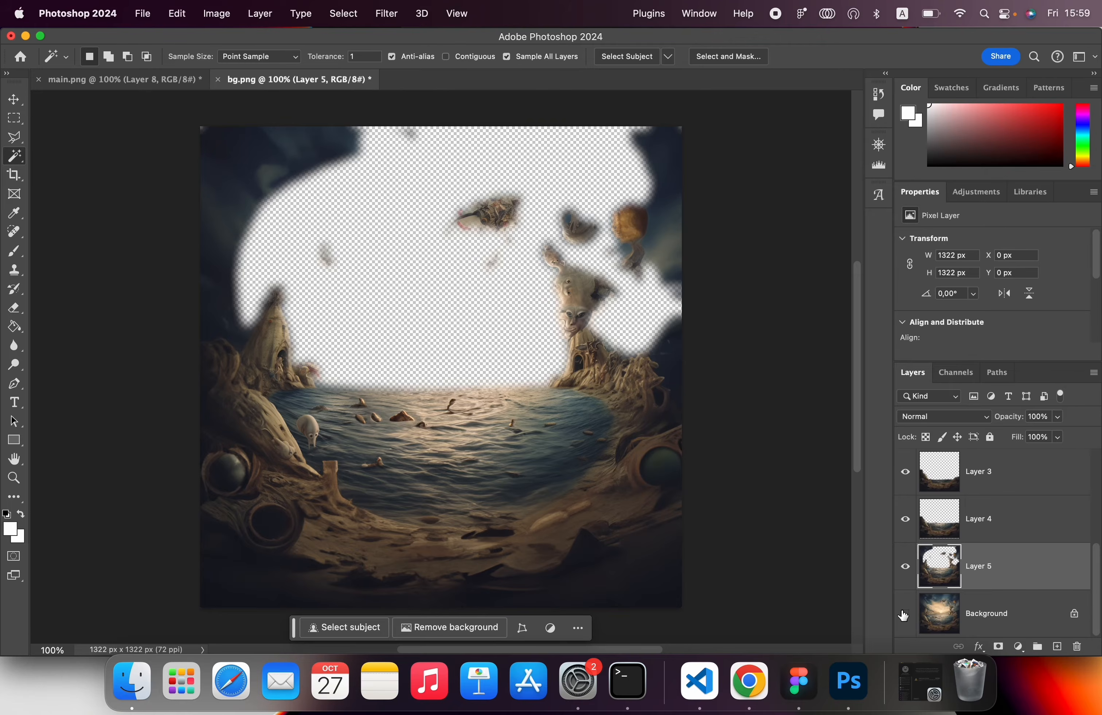
# - Switch to main.png and quick-export the visible Layer 2 slice as a PNG named 20 in the DAVV Parallax folder
pyautogui.press('v')
pyautogui.click(132, 81)
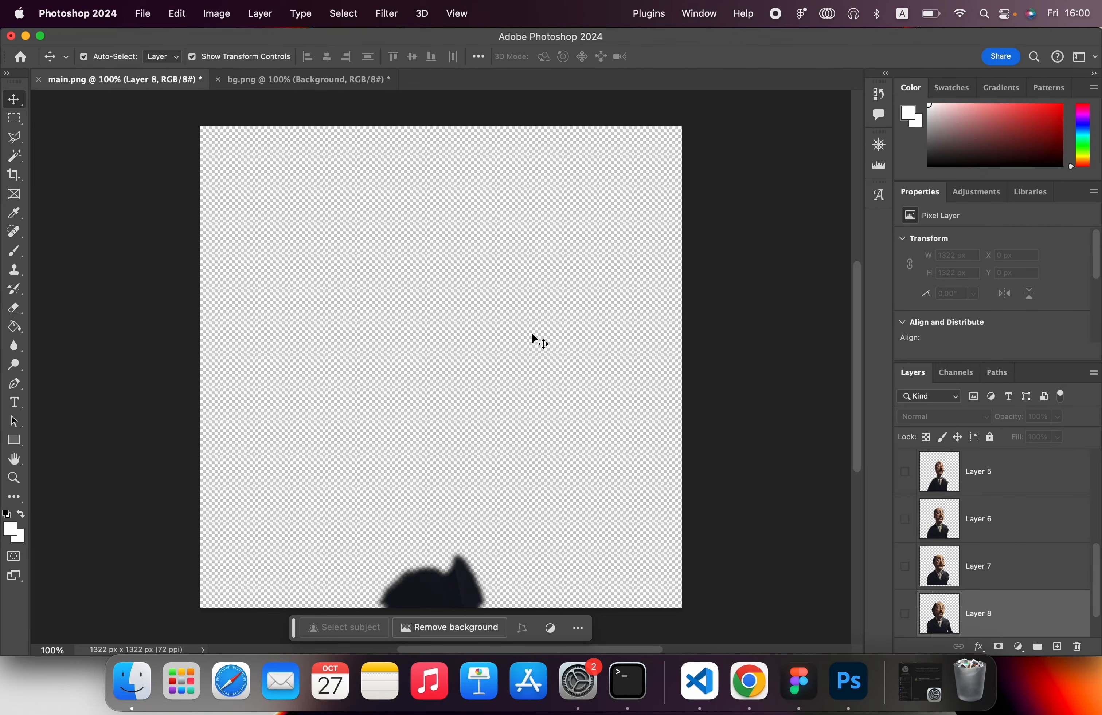
pyautogui.scroll(-2, 997, 568)
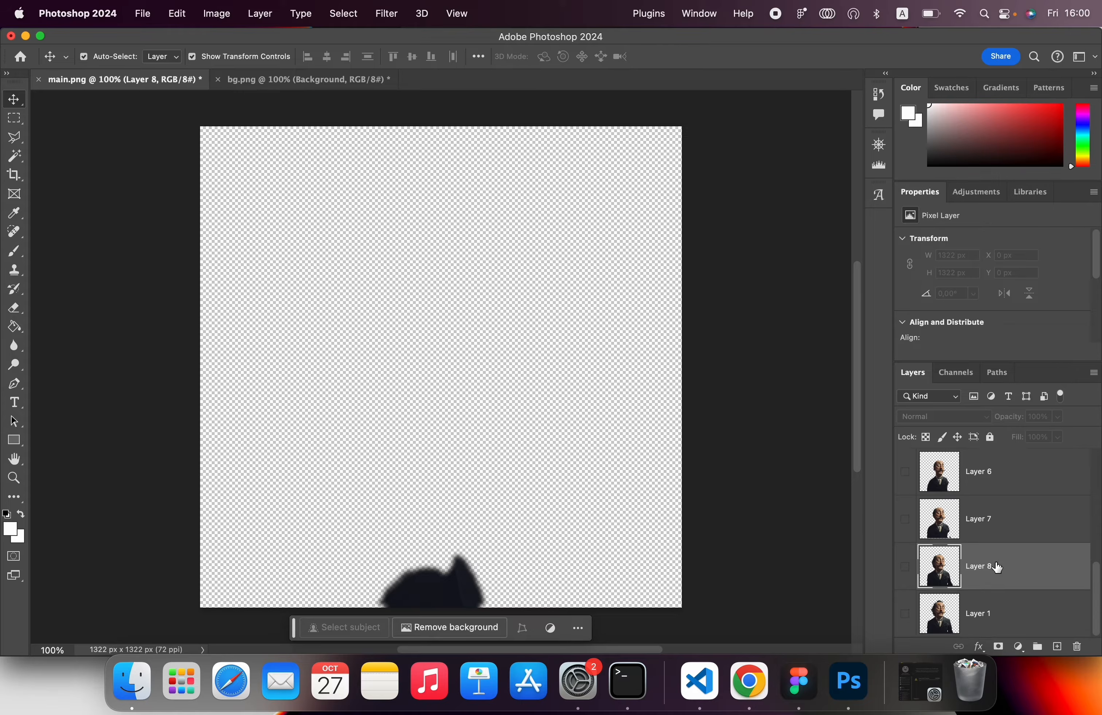
pyautogui.click(142, 14)
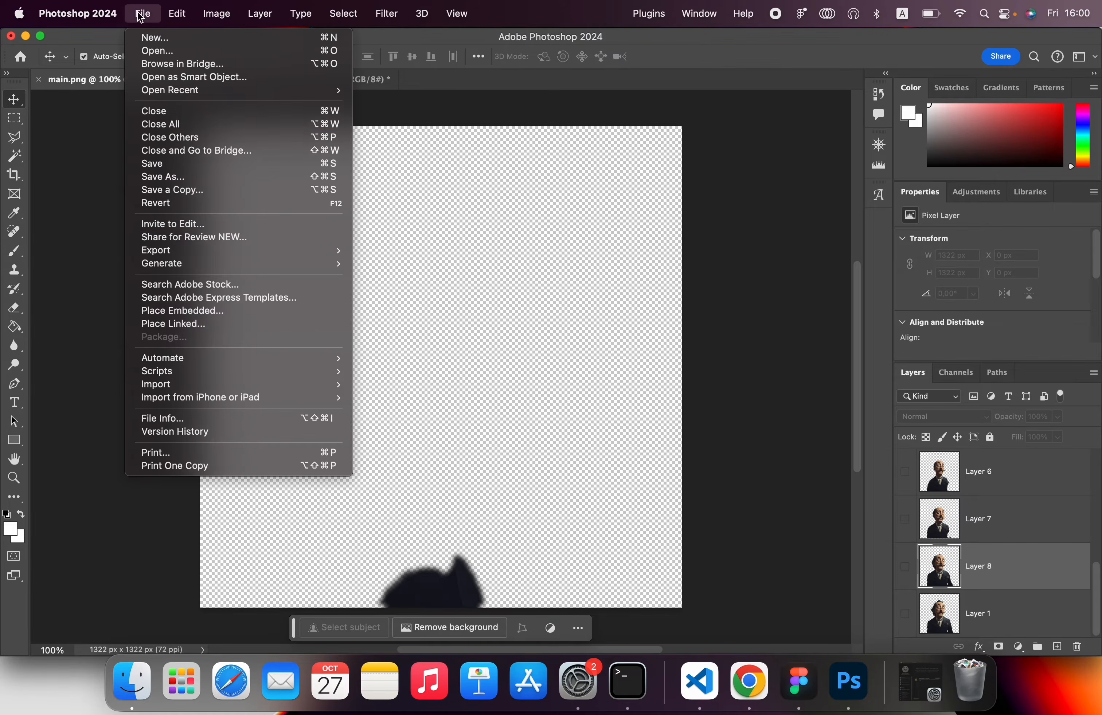
pyautogui.moveTo(281, 258)
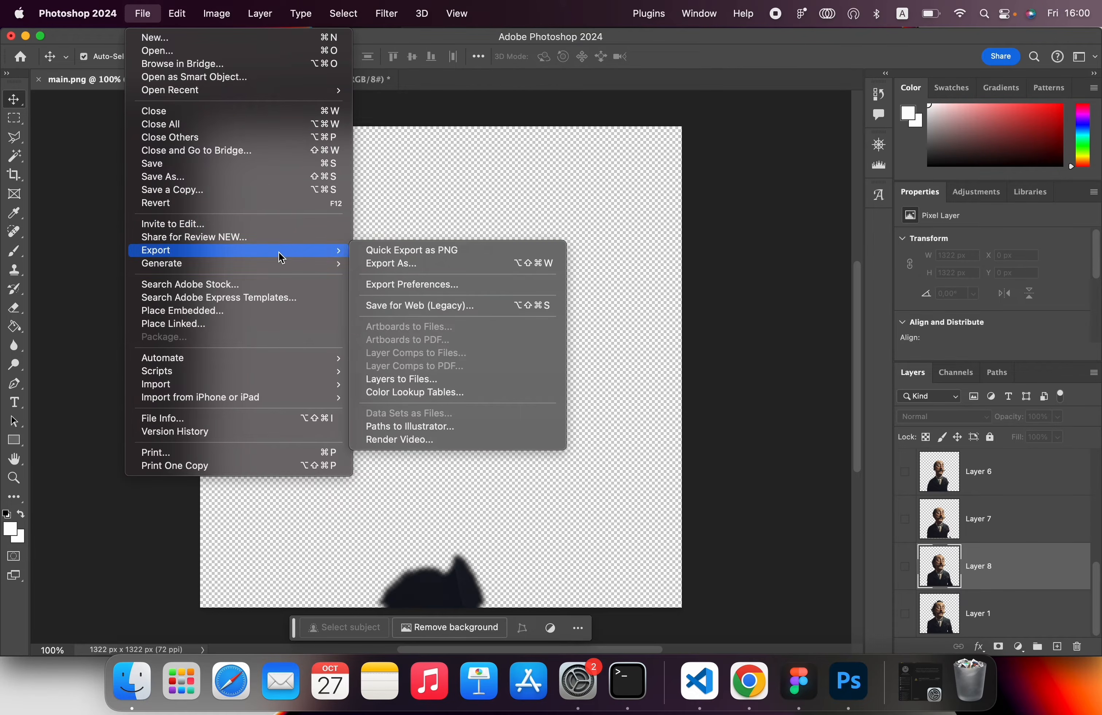
pyautogui.click(411, 250)
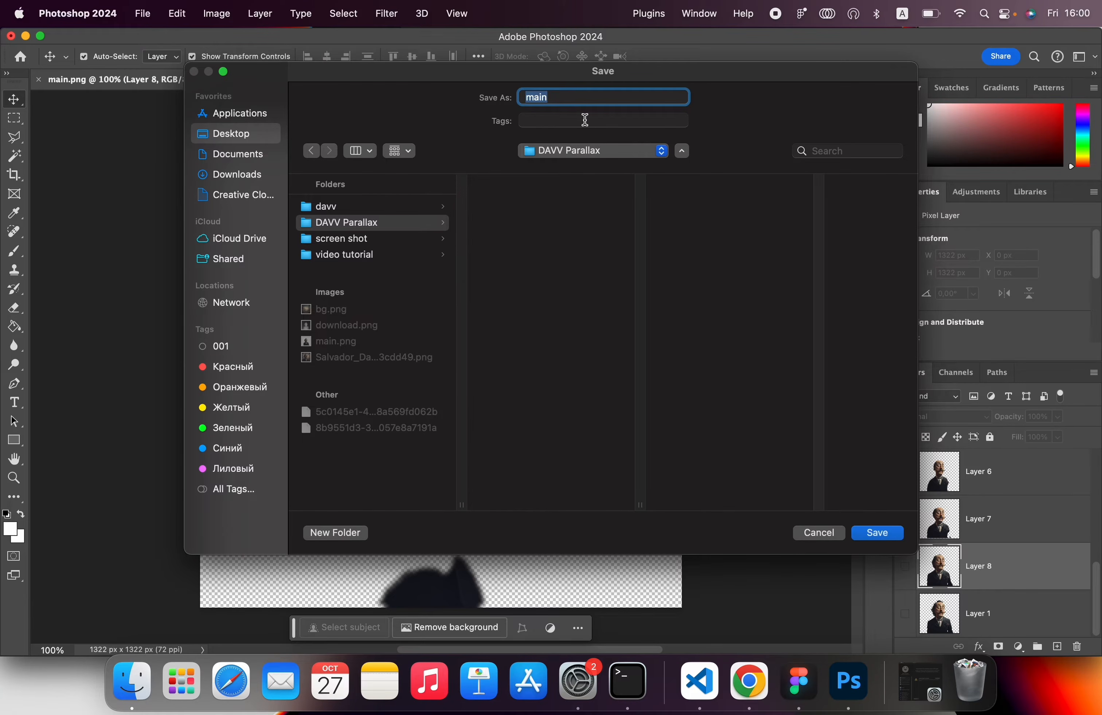
pyautogui.write('20')
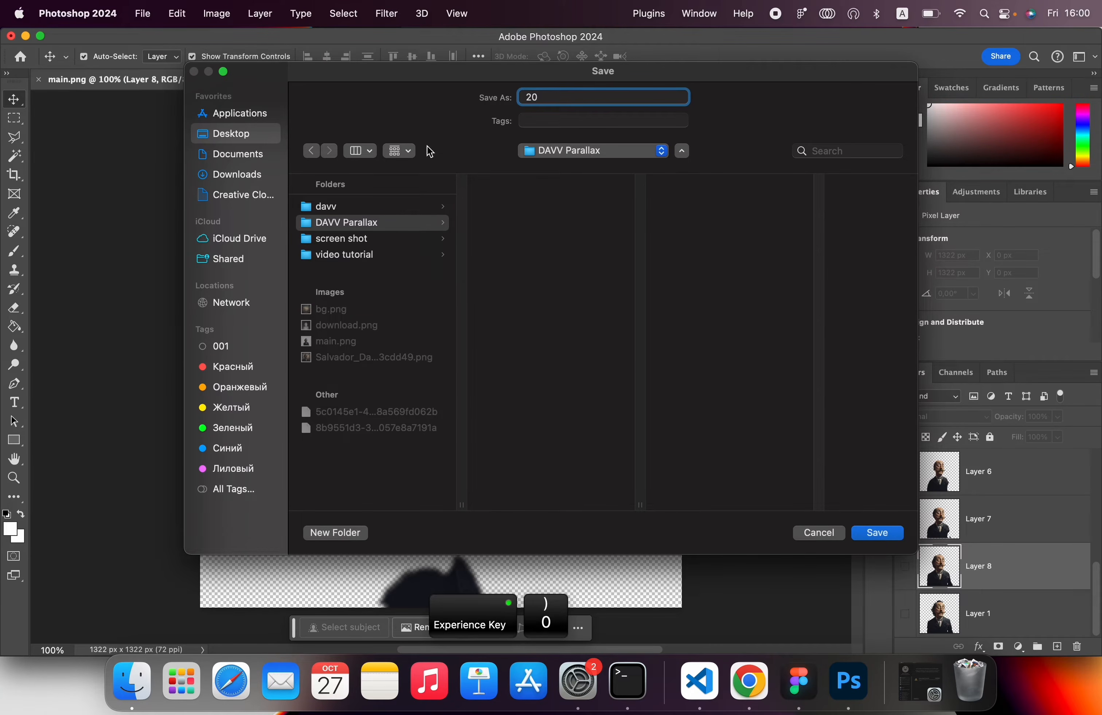
pyautogui.click(367, 222)
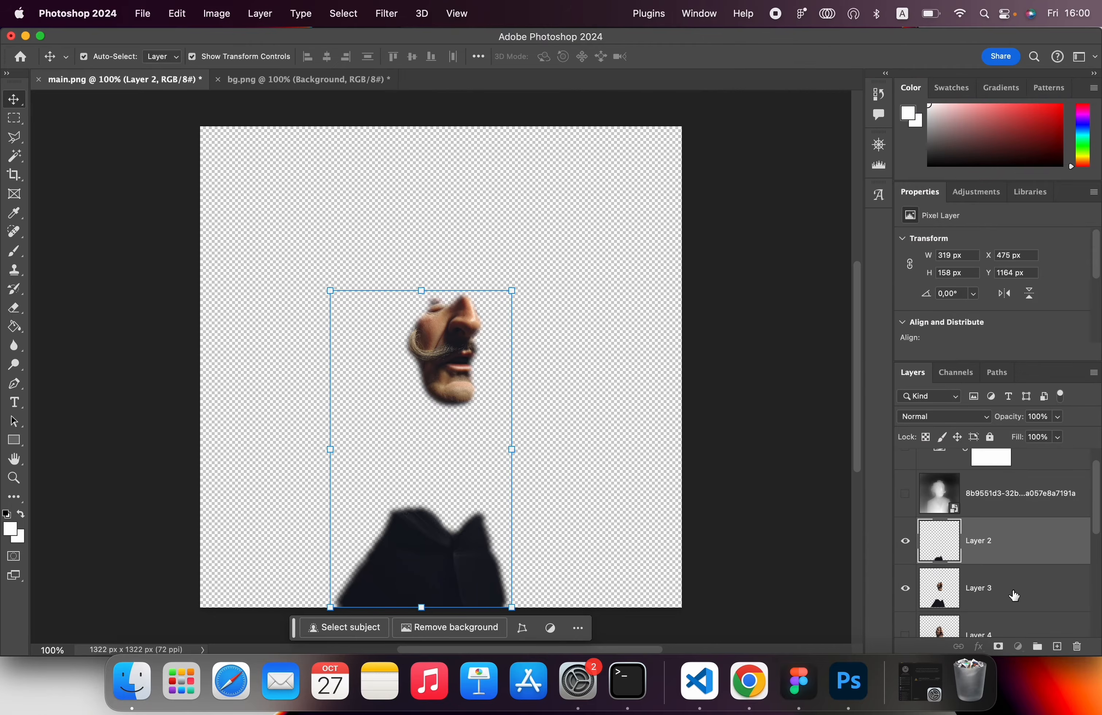
# - Export main.png with Layer 3 as the deepest visible slice as a PNG named 19
pyautogui.click(1012, 591)
pyautogui.click(143, 14)
pyautogui.moveTo(279, 249)
pyautogui.click(549, 290)
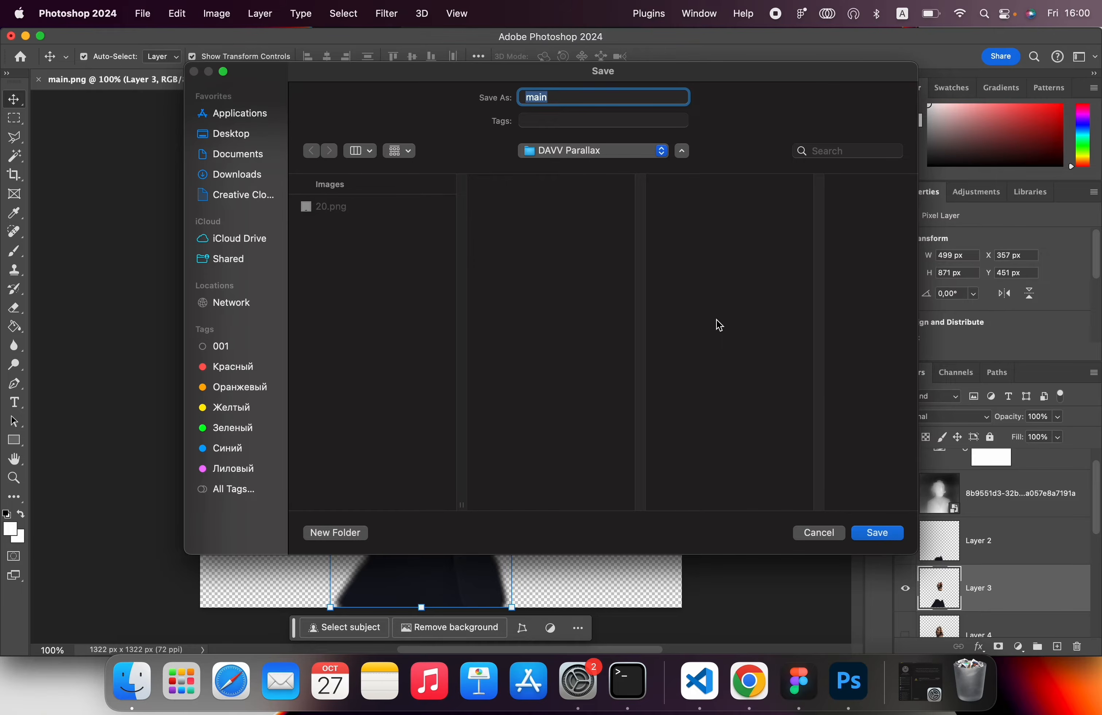
pyautogui.write('19')
pyautogui.click(877, 533)
# - Export main.png with the slices down to Layer 4 visible as a PNG named 18
pyautogui.click(143, 14)
pyautogui.moveTo(284, 263)
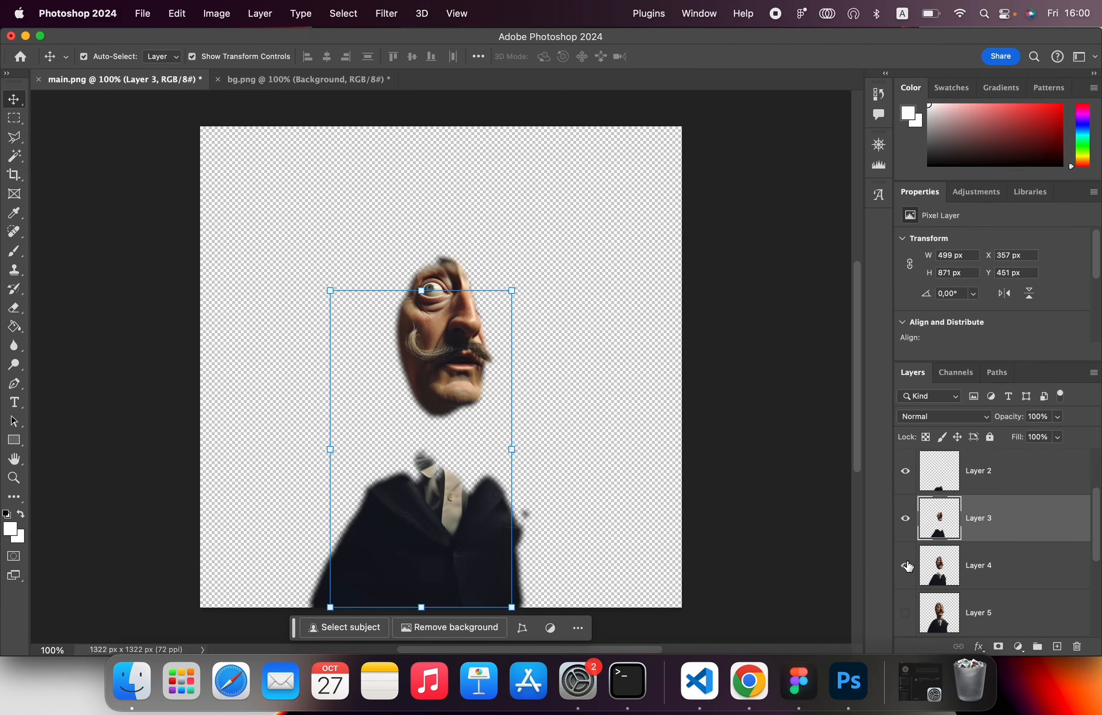
pyautogui.click(403, 251)
pyautogui.write('20')
pyautogui.press('Return')
# - Show Layer 5 of the figure and export the image as a PNG named 17
pyautogui.click(904, 613)
pyautogui.click(143, 14)
pyautogui.click(403, 251)
pyautogui.write('17')
pyautogui.click(876, 533)
# - Show Layer 6 of the figure and export the image as a PNG named 16
pyautogui.scroll(-4, 929, 557)
pyautogui.click(904, 572)
pyautogui.click(143, 14)
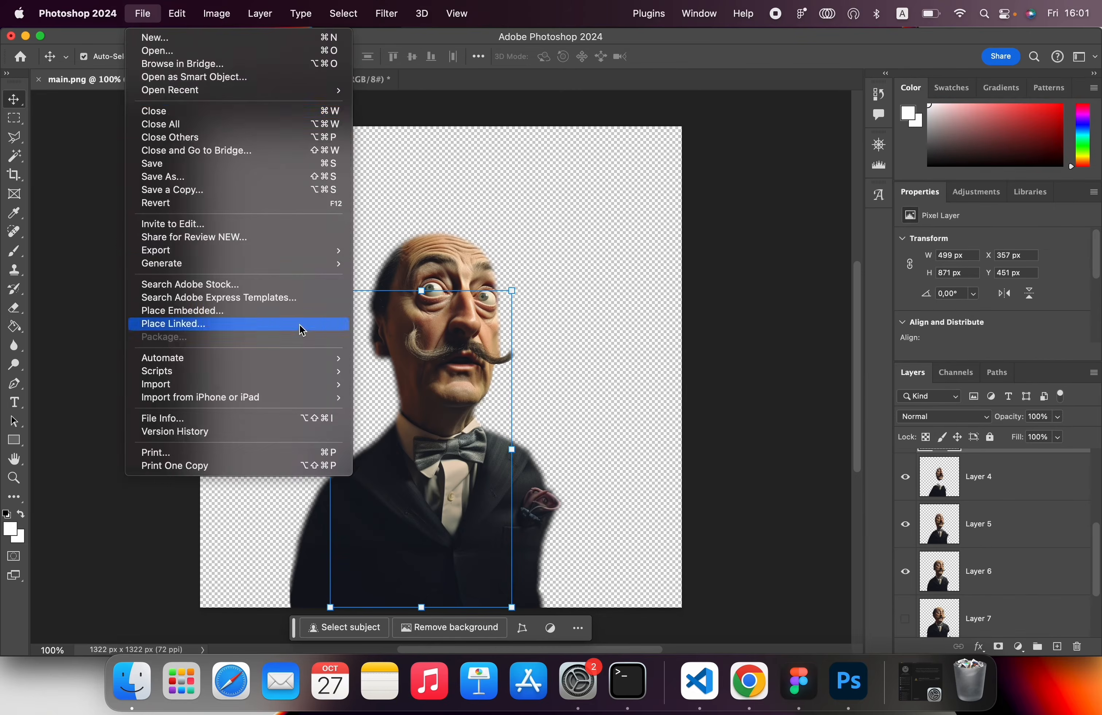
pyautogui.click(403, 251)
pyautogui.write('16')
pyautogui.click(877, 533)
# - Show Layer 7 of the figure and export the image as a PNG named 15
pyautogui.click(939, 618)
pyautogui.click(904, 618)
pyautogui.click(177, 14)
pyautogui.click(403, 250)
pyautogui.write('15')
pyautogui.click(876, 533)
# - Show Layer 8 of the figure and export the image as a PNG named 14
pyautogui.scroll(-4, 924, 567)
pyautogui.click(906, 569)
pyautogui.click(144, 14)
pyautogui.click(385, 250)
pyautogui.write('14')
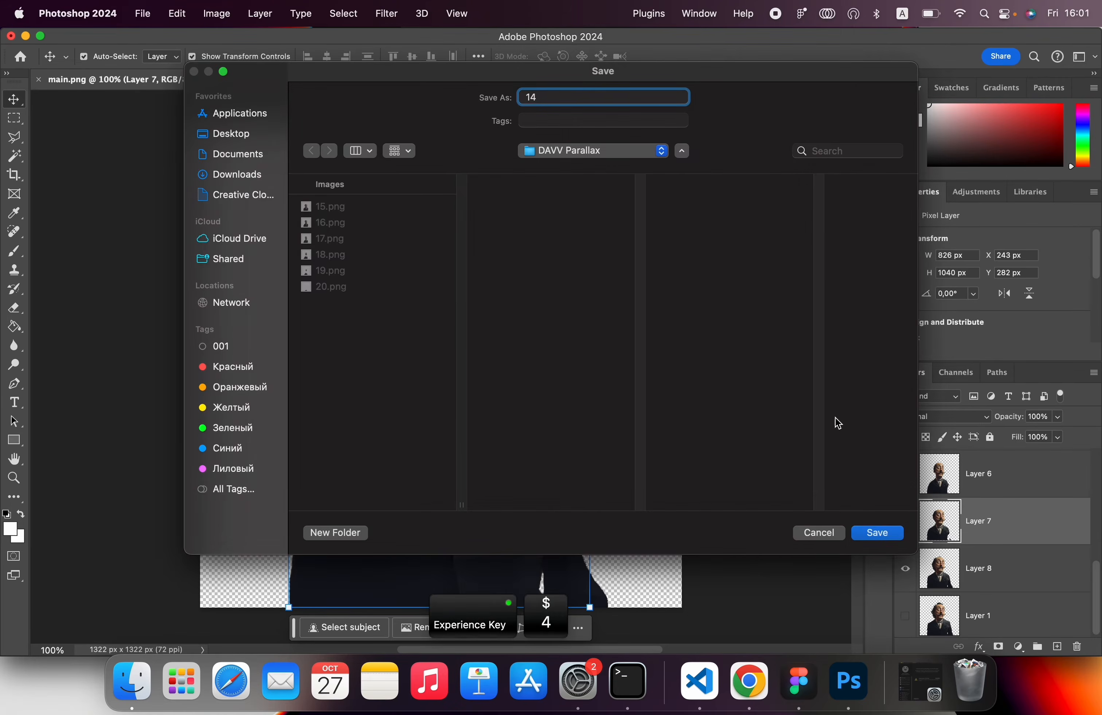
pyautogui.click(877, 533)
# - Show the full-figure Layer 1 in main.png and export the image as a PNG named 13
pyautogui.click(905, 614)
pyautogui.click(143, 13)
pyautogui.click(409, 251)
pyautogui.write('13')
pyautogui.click(877, 532)
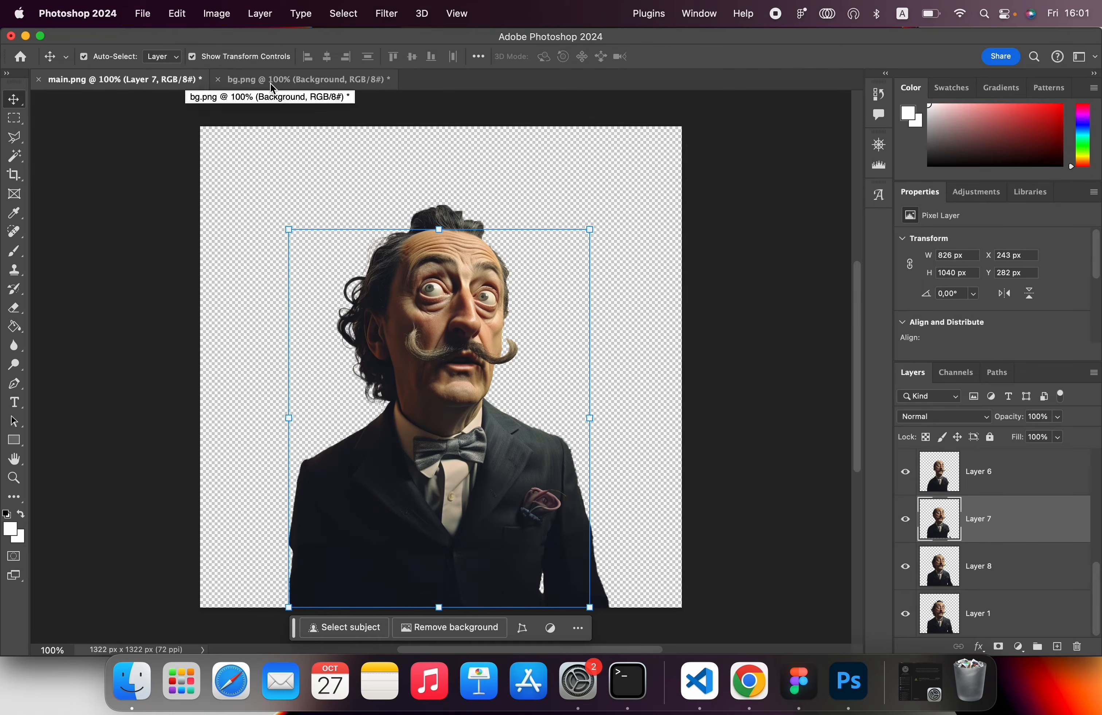
# - Switch to bg.png and hide the Background and slices from Layer 5 up to Layer 2, leaving Layer 1 visible
pyautogui.click(272, 81)
pyautogui.click(904, 614)
pyautogui.click(904, 567)
pyautogui.click(905, 520)
pyautogui.click(905, 472)
pyautogui.scroll(5, 906, 520)
pyautogui.click(904, 615)
# - Export the visible foreground slice, Layer 1 of bg.png, as a PNG named 12
pyautogui.click(1024, 579)
pyautogui.click(143, 13)
pyautogui.moveTo(279, 251)
pyautogui.click(389, 255)
pyautogui.write('12')
pyautogui.click(877, 533)
# - Show Layer 2 of the background and export the image as a PNG named 11
pyautogui.click(904, 614)
pyautogui.click(1024, 614)
pyautogui.click(144, 14)
pyautogui.moveTo(278, 251)
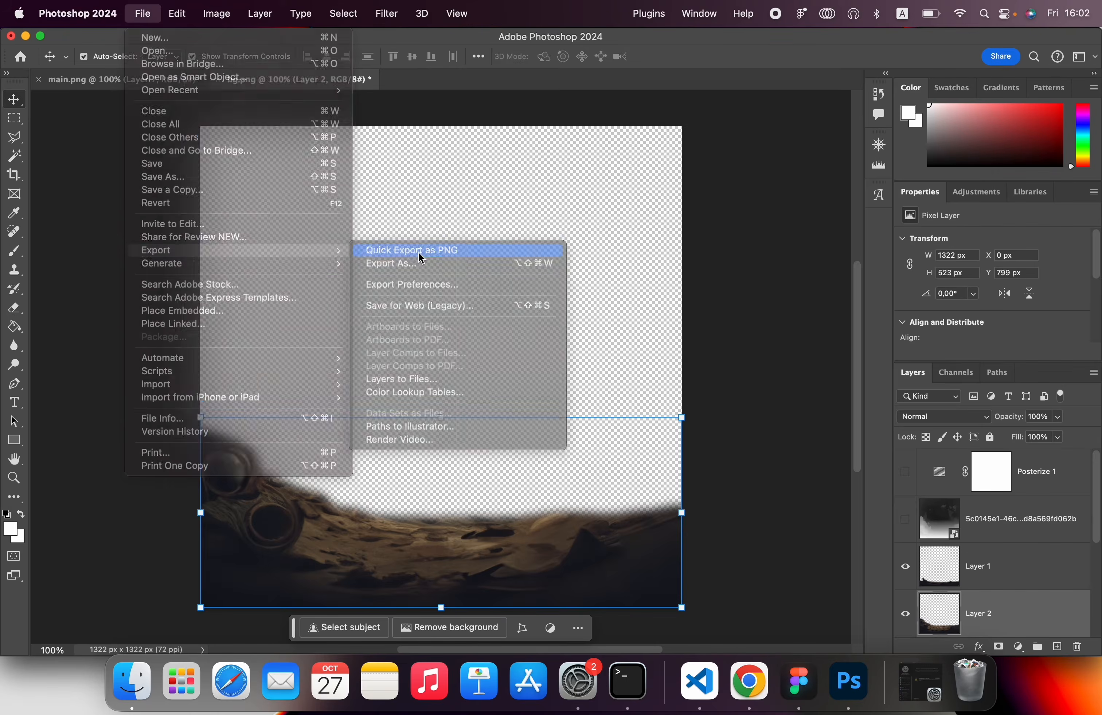
pyautogui.click(419, 253)
pyautogui.write('11')
pyautogui.click(877, 532)
# - Show Layer 3 of the background and export the image as a PNG named 10
pyautogui.scroll(-5, 905, 567)
pyautogui.click(905, 535)
pyautogui.click(143, 14)
pyautogui.click(408, 251)
pyautogui.write('10')
# - Export bg.png with the slices down to Layer 4 visible as a PNG named 9
pyautogui.click(144, 13)
pyautogui.click(420, 253)
pyautogui.write('9')
pyautogui.click(876, 533)
# - Show Layer 5 of the background and export the image as a PNG named 8
pyautogui.click(904, 567)
pyautogui.click(143, 13)
pyautogui.click(399, 251)
pyautogui.write('8')
pyautogui.click(876, 533)
# - Export the complete image of bg.png, including the Background layer, as a PNG named 7
pyautogui.click(144, 14)
pyautogui.click(399, 251)
pyautogui.write('7')
pyautogui.press('Return')
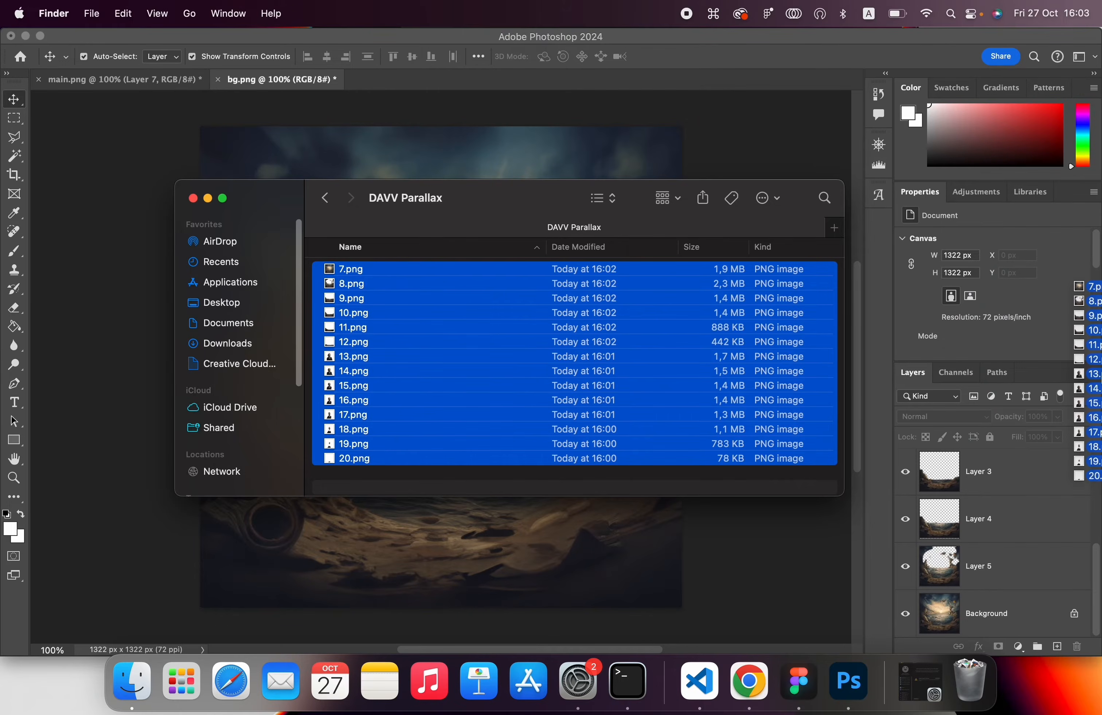
# - Import 7.png through 20.png into the AE DAVV file in Figma and stack them all by aligning their horizontal and vertical centers
pyautogui.moveTo(369, 356); pyautogui.dragTo(534, 385)
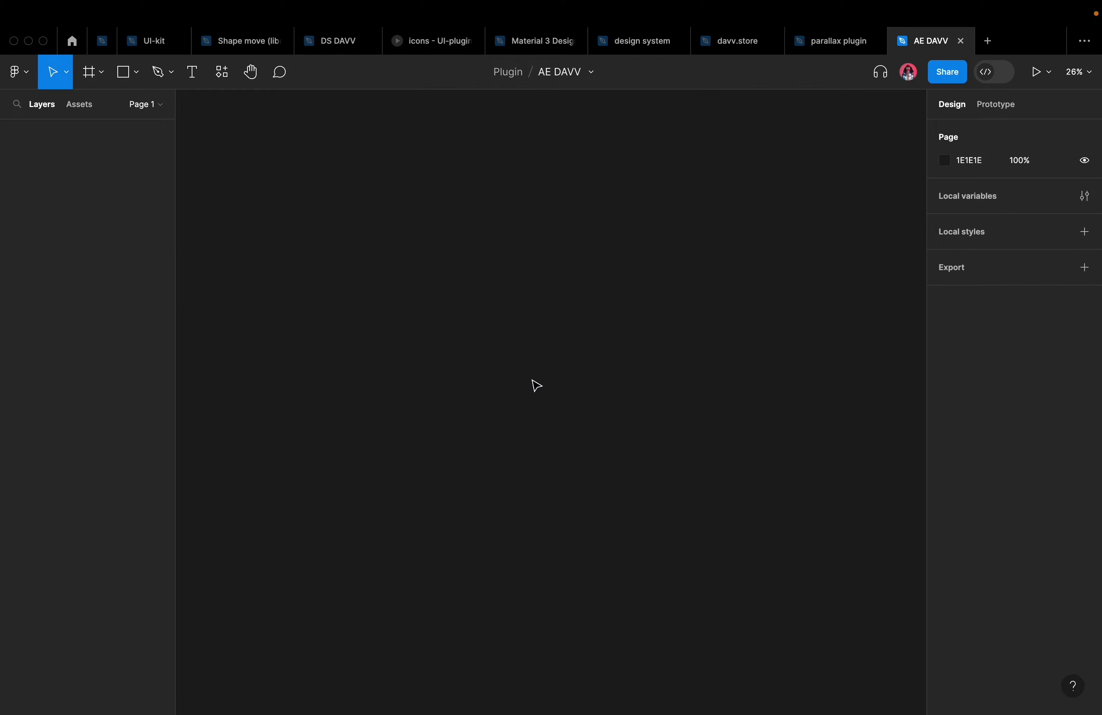
pyautogui.scroll(-5, 569, 331)
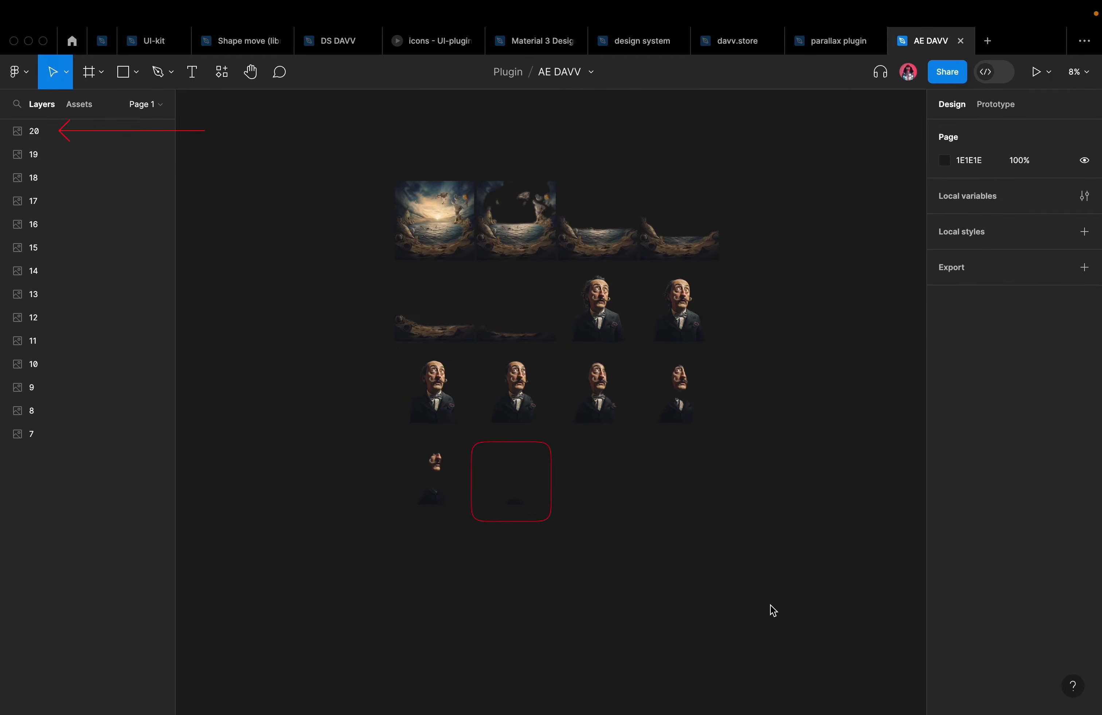
pyautogui.moveTo(795, 595); pyautogui.dragTo(349, 191)
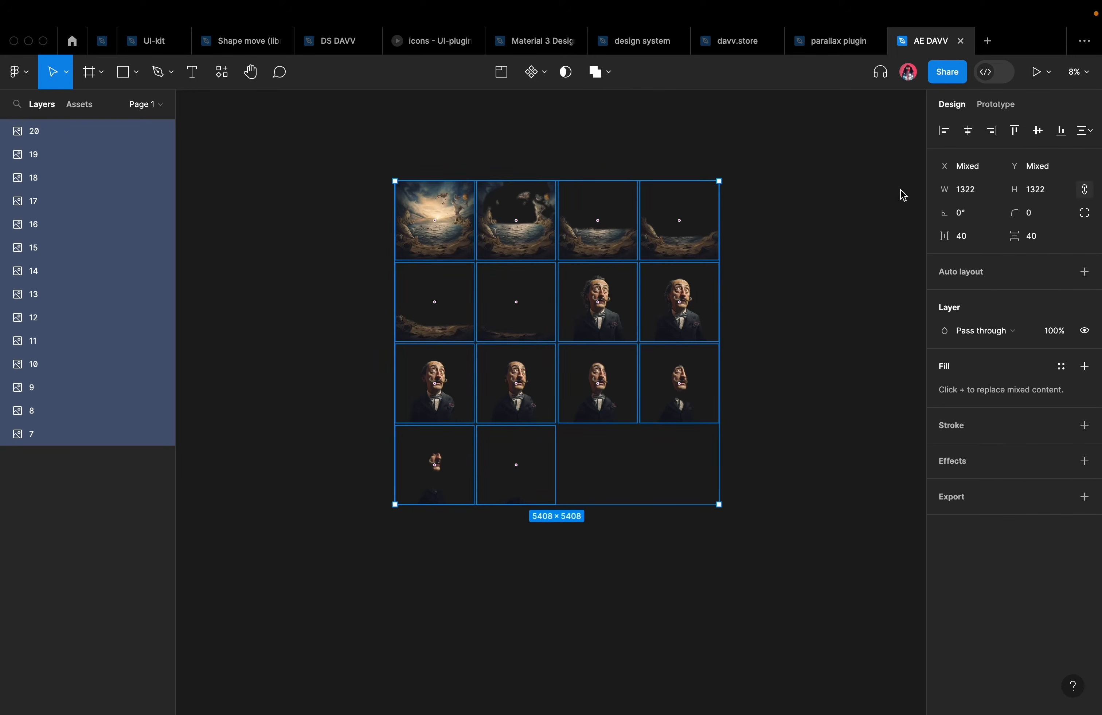
pyautogui.click(970, 131)
pyautogui.click(1041, 134)
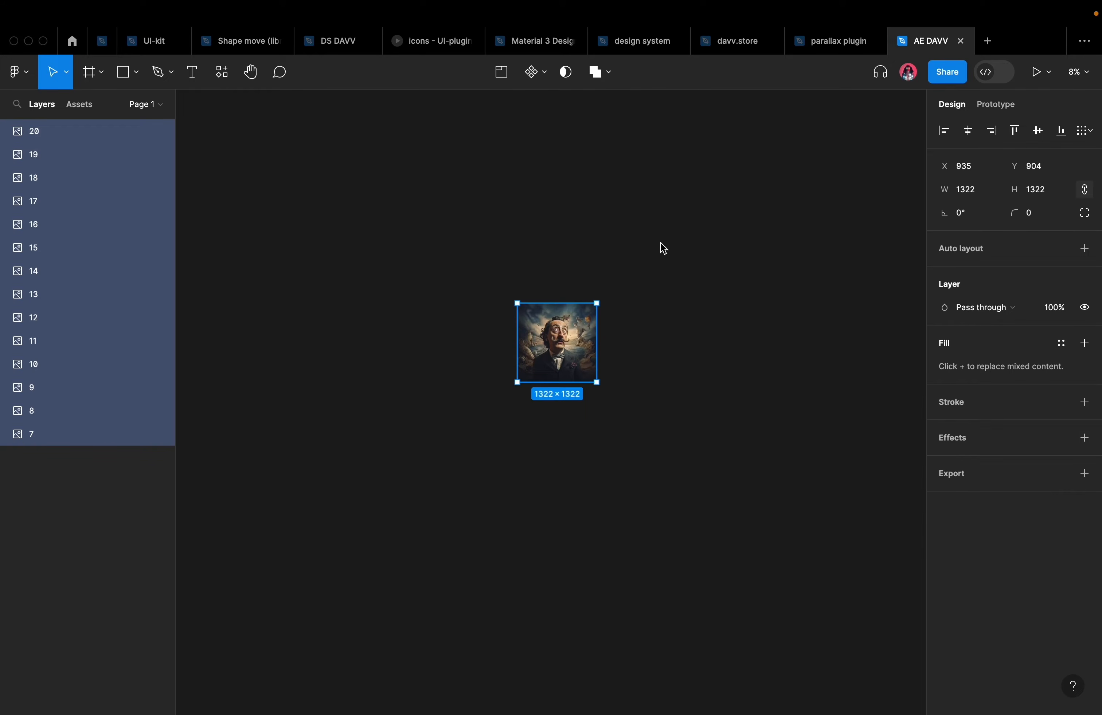
# - Frame the stacked images and shrink the frame around its center to about 1018 × 1018 without scaling the images
pyautogui.hotkey('shift', '2')
pyautogui.rightClick(566, 351)
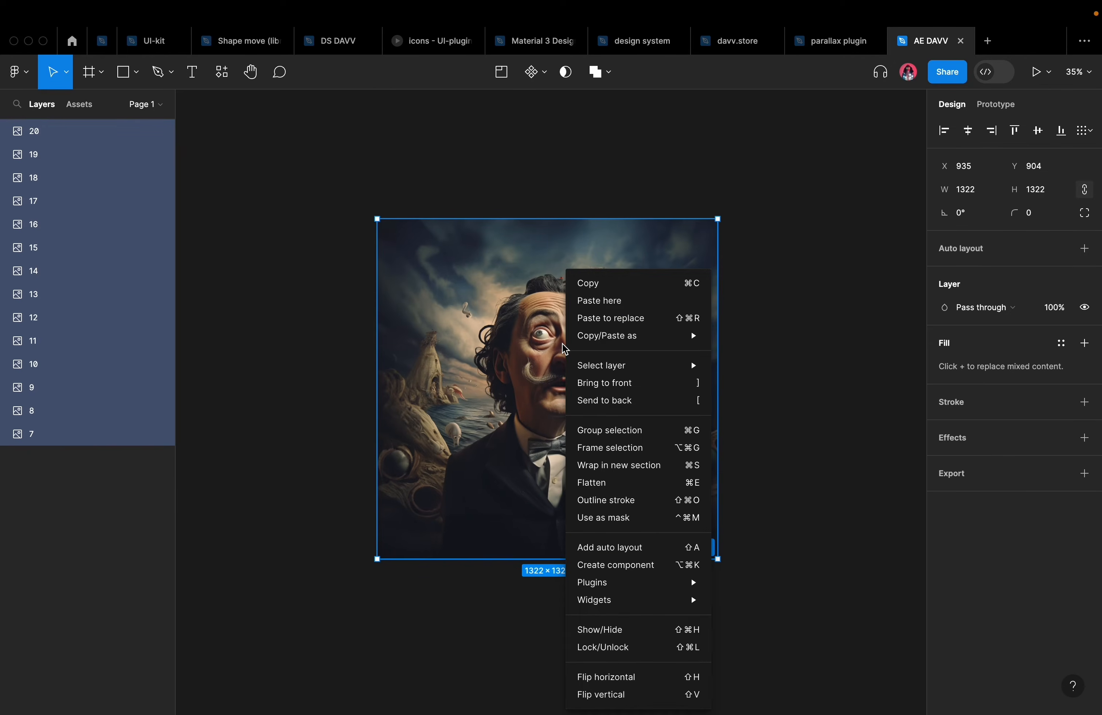
pyautogui.click(630, 450)
pyautogui.moveTo(584, 563); pyautogui.dragTo(583, 524)
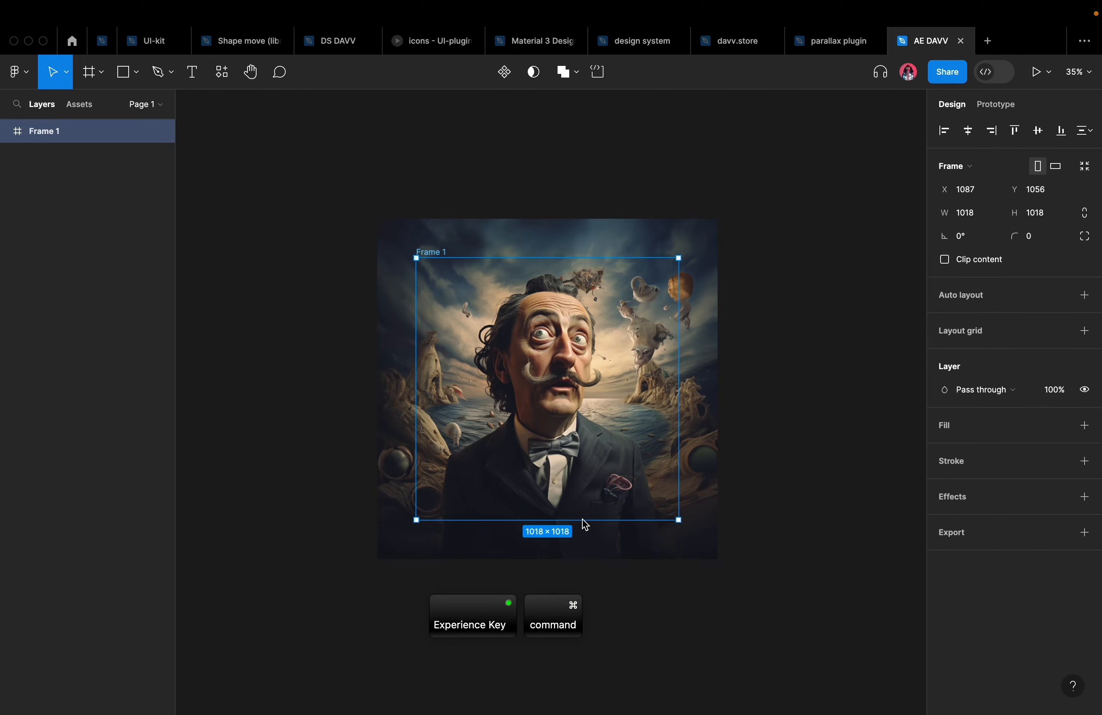
# - Clip the content of Frame 1 and run the Parallax plugin on it
pyautogui.click(945, 260)
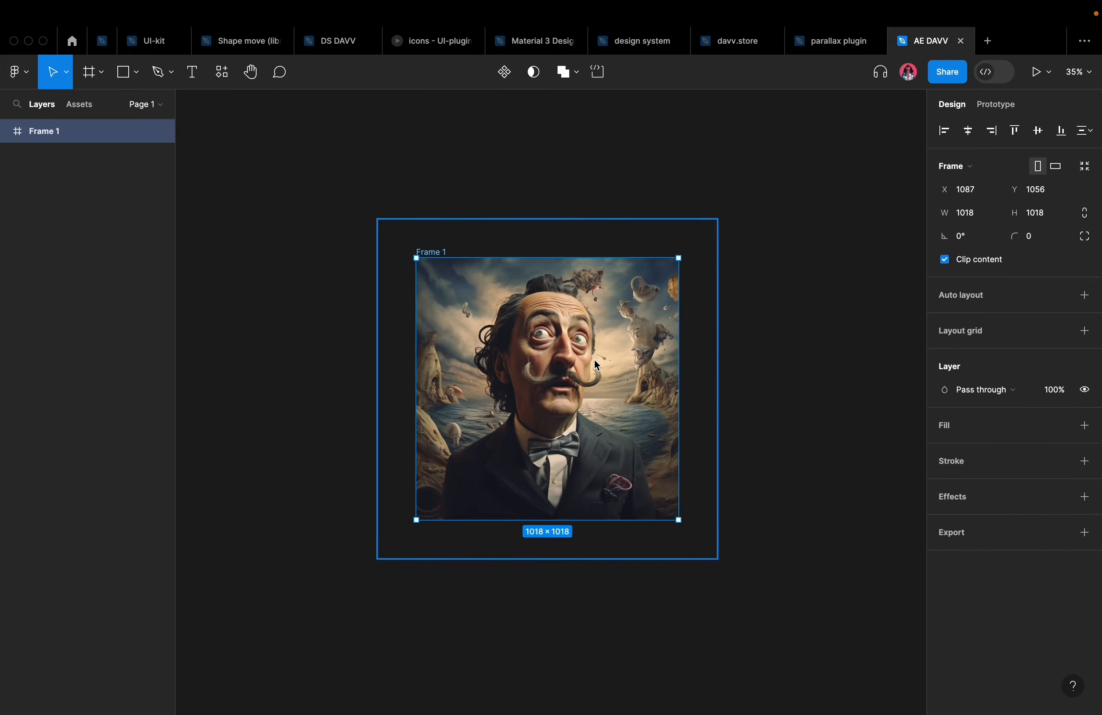
pyautogui.rightClick(599, 235)
pyautogui.moveTo(678, 584)
pyautogui.moveTo(867, 523)
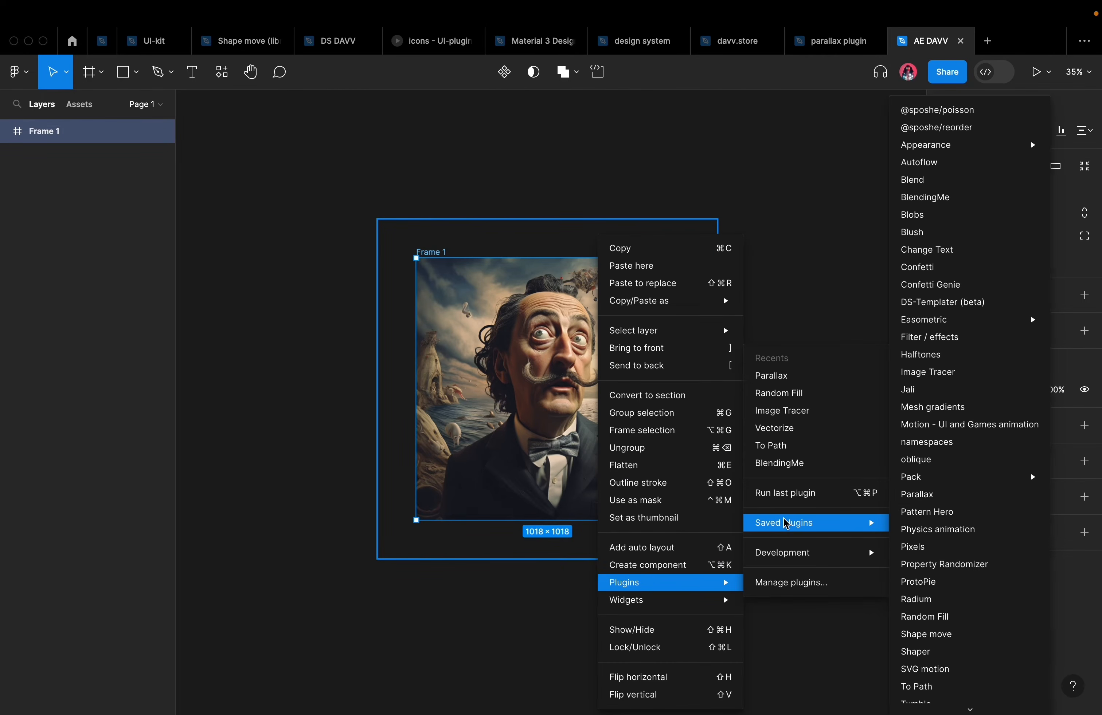
pyautogui.click(954, 499)
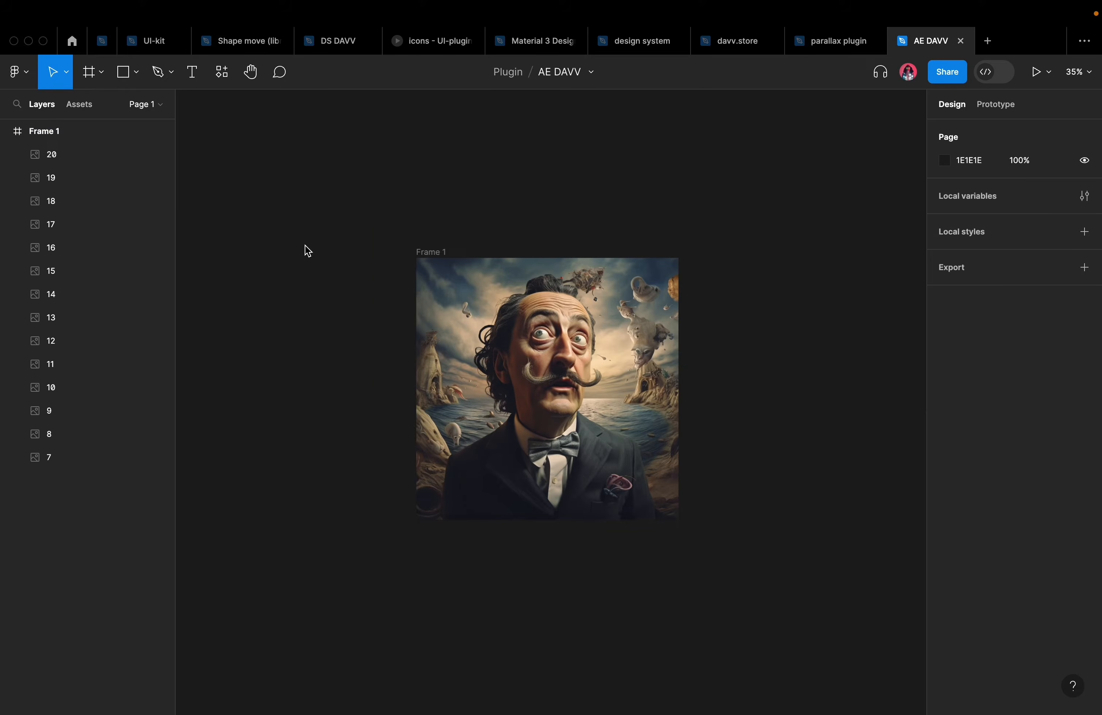
# - Add a layer blur effect with a blur of 1 to image 17 in Frame 1
pyautogui.click(68, 226)
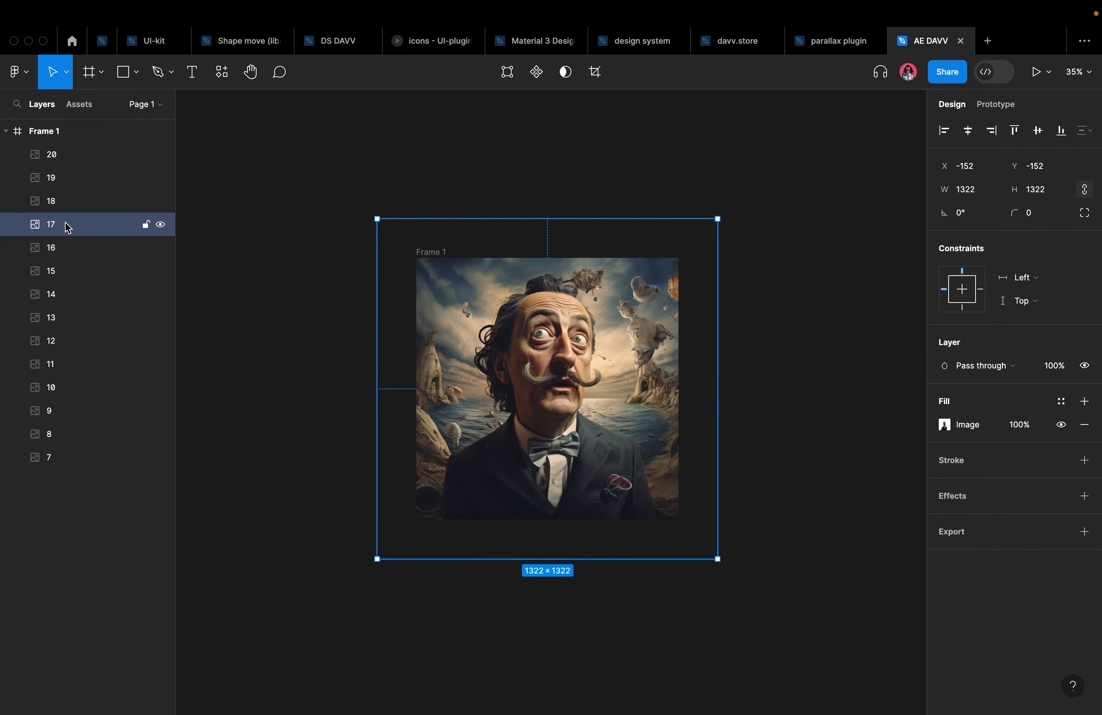
pyautogui.moveTo(516, 378); pyautogui.dragTo(797, 382)
pyautogui.press('super+z')
pyautogui.click(1090, 498)
pyautogui.click(1010, 519)
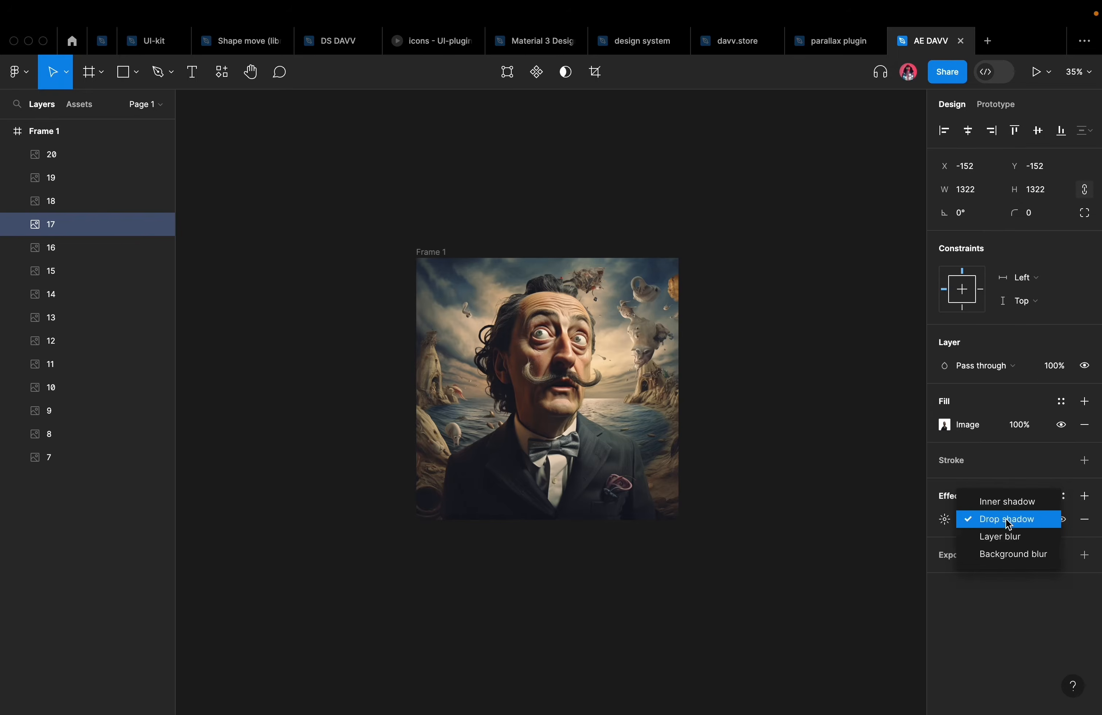
pyautogui.click(1018, 535)
pyautogui.click(946, 520)
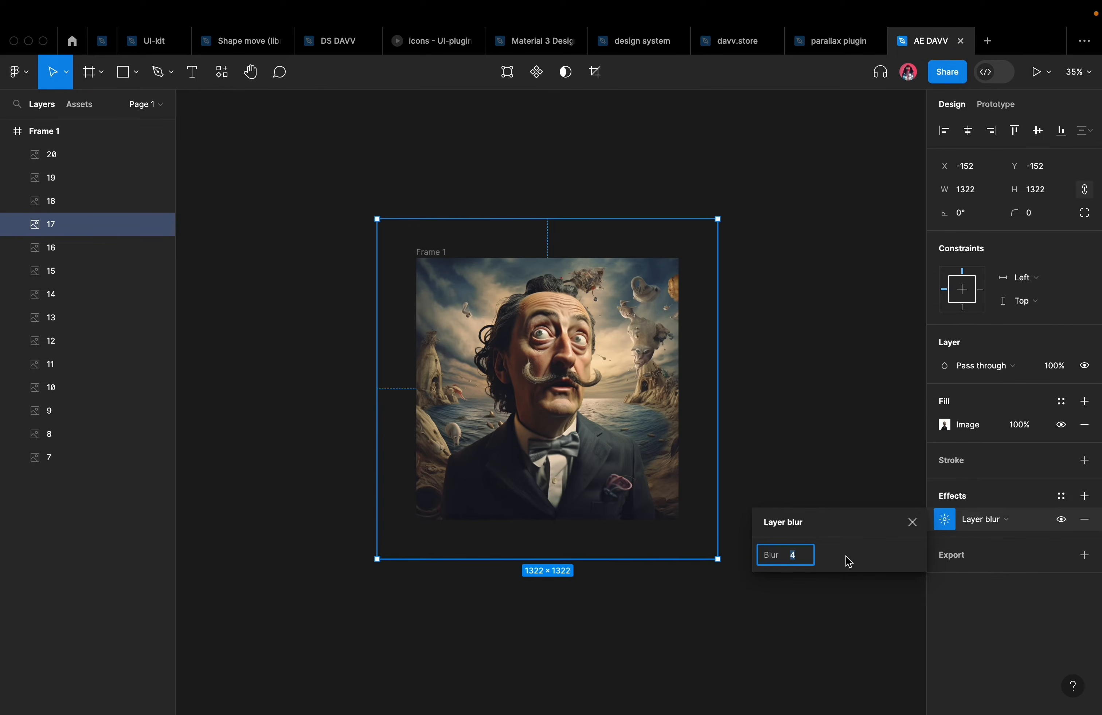
pyautogui.write('1')
pyautogui.click(945, 518)
pyautogui.click(932, 524)
# - Copy the layer blur from image 17 to images 16, 15 and 14, setting the blur to 3 on 15 and 4 on 14
pyautogui.press('super+c')
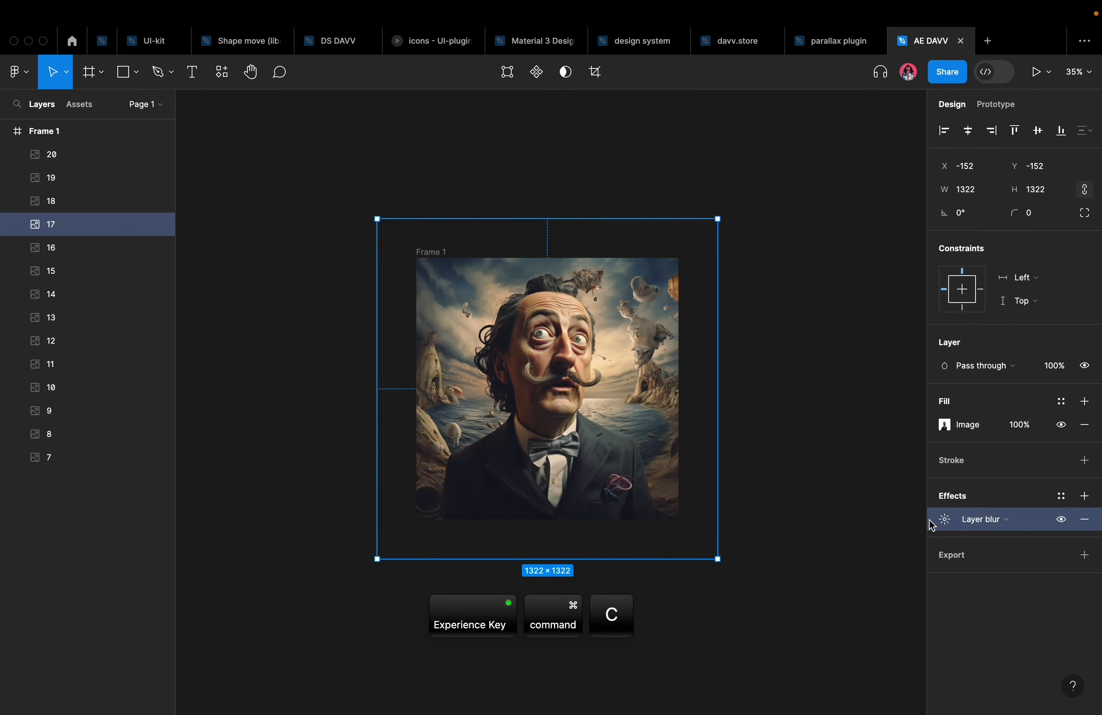
pyautogui.click(94, 251)
pyautogui.press('super+v')
pyautogui.click(943, 520)
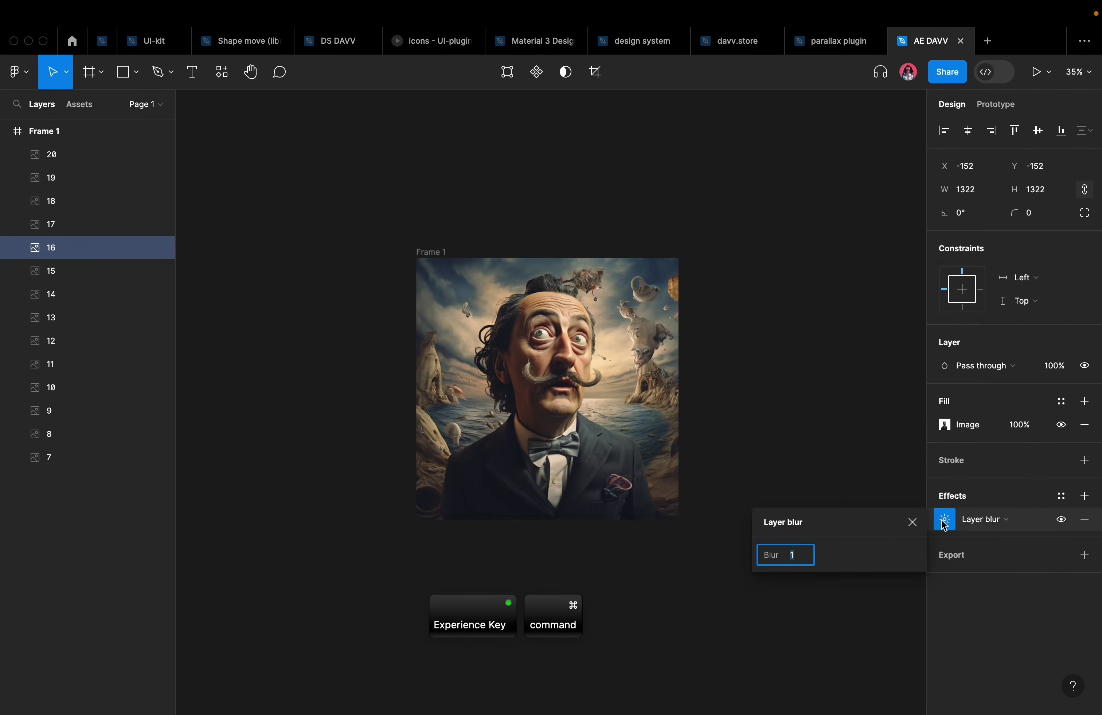
pyautogui.click(106, 272)
pyautogui.press('super+v')
pyautogui.click(944, 519)
pyautogui.write('3')
pyautogui.click(98, 297)
pyautogui.press('super+v')
pyautogui.click(944, 519)
pyautogui.write('4')
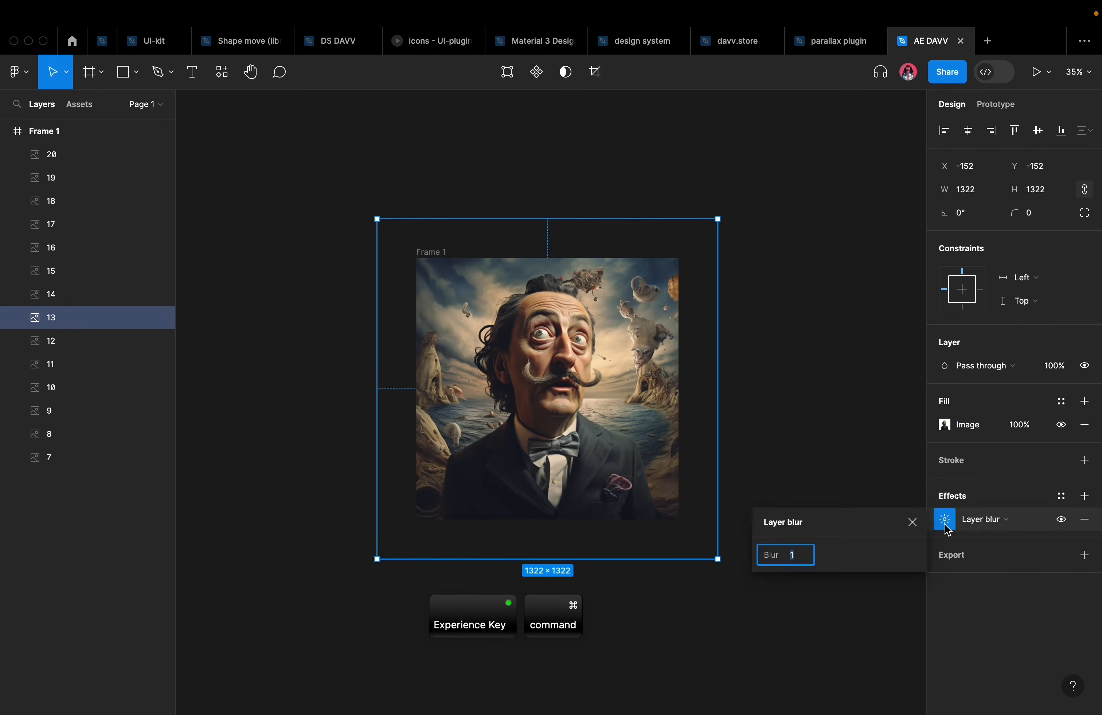
# - Paste the layer blur onto images 11 and 10, setting the blur to 7 and 8 respectively
pyautogui.click(69, 364)
pyautogui.press('super+v')
pyautogui.click(944, 520)
pyautogui.write('7')
pyautogui.click(46, 388)
pyautogui.press('super+v')
pyautogui.click(944, 520)
pyautogui.write('8')
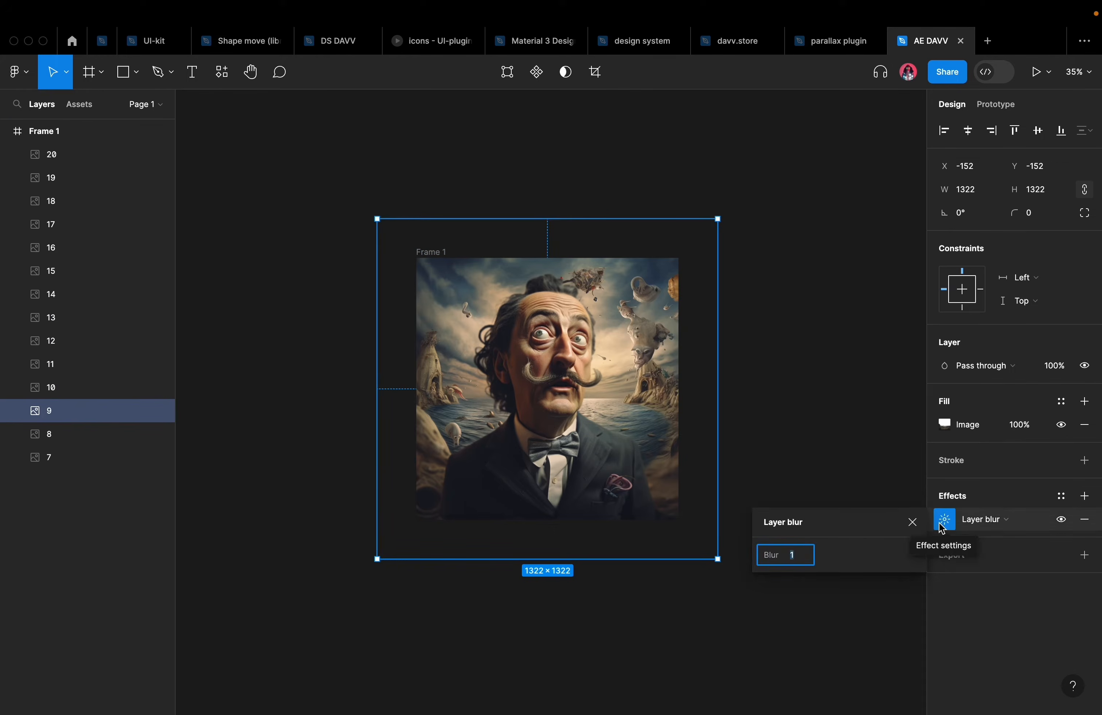
# - Paste the layer blur onto background images 8 and 7, setting the blur to 11 and 12 respectively
pyautogui.press('super+v')
pyautogui.click(944, 520)
pyautogui.write('11')
pyautogui.click(44, 455)
pyautogui.press('super+v')
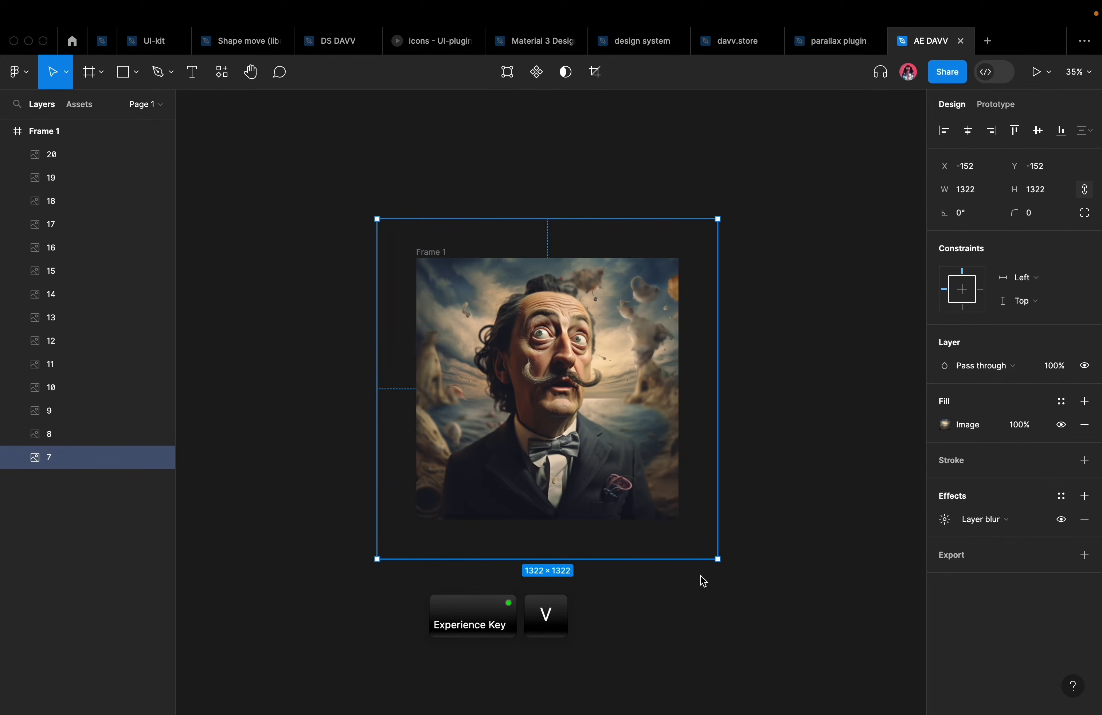
pyautogui.click(946, 521)
pyautogui.write('12')
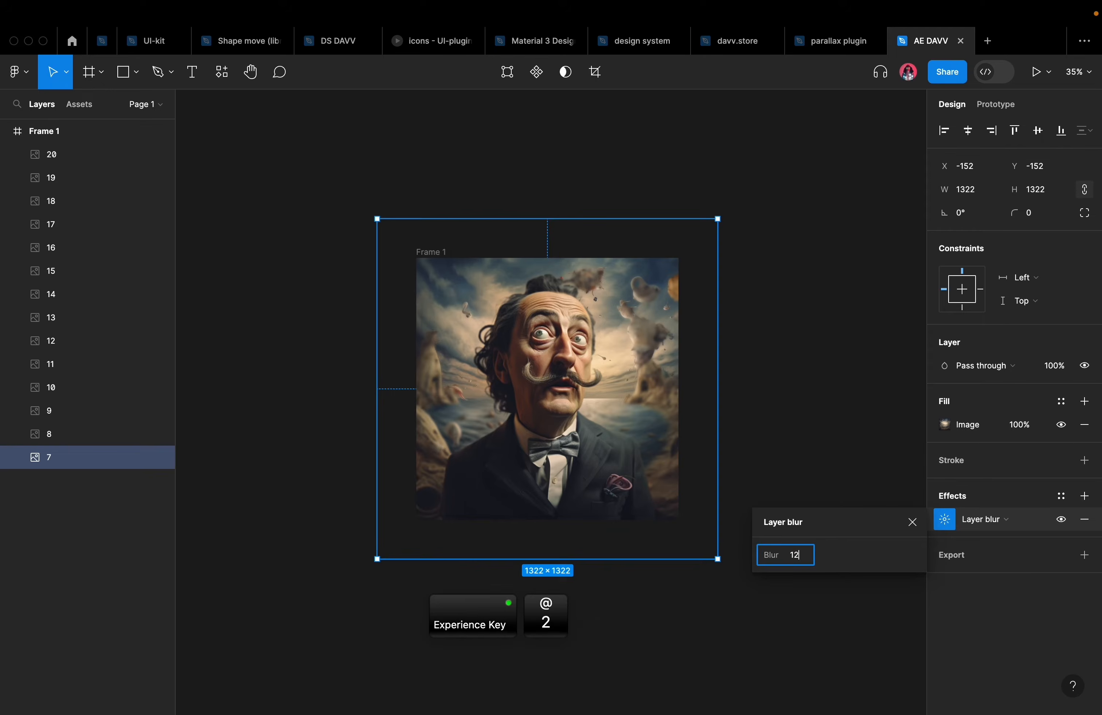
pyautogui.click(840, 416)
# - Duplicate all images of Frame 1, take the copies out of the frame and place the stack beside it
pyautogui.click(87, 151)
pyautogui.press('super+a')
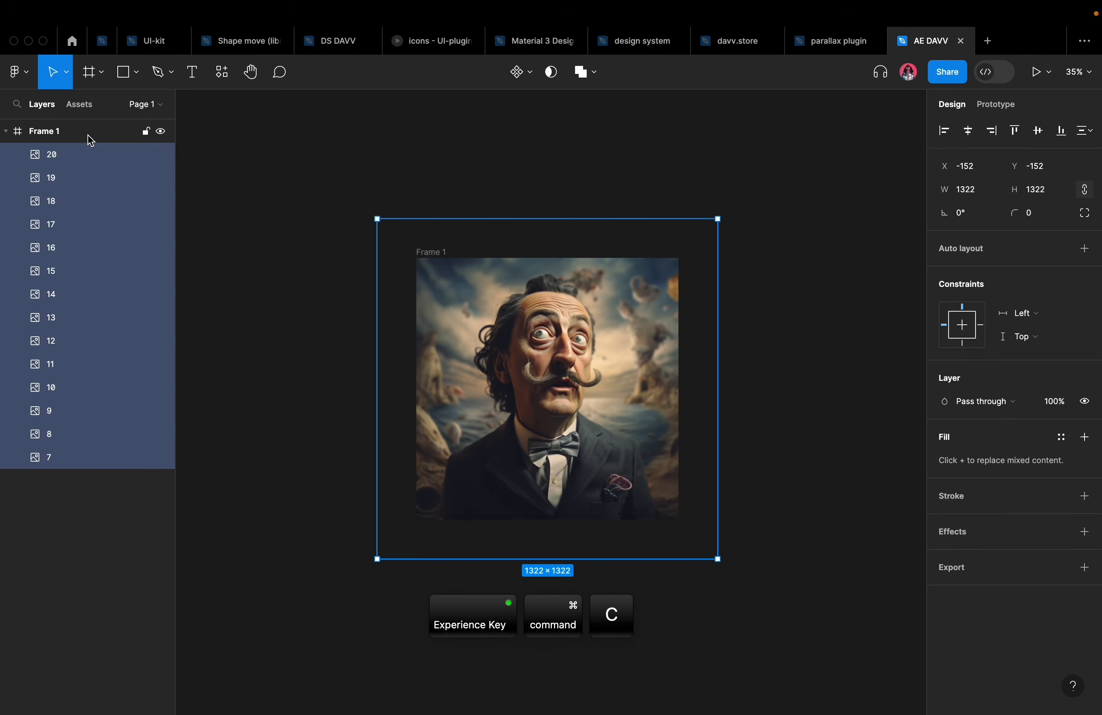
pyautogui.press('super+v')
pyautogui.moveTo(59, 156); pyautogui.dragTo(56, 132)
pyautogui.scroll(-3, 397, 299)
pyautogui.moveTo(397, 324); pyautogui.dragTo(755, 320)
pyautogui.hscroll(5, 757, 320)
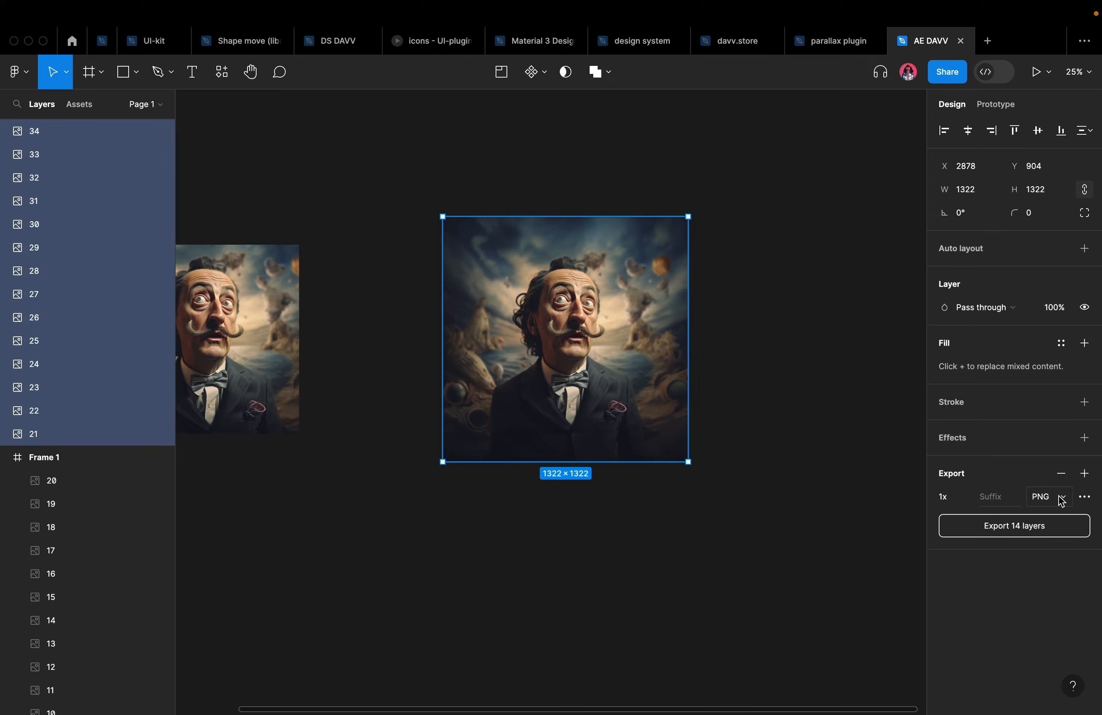
# - Export the 14 duplicated layers as 1x PNGs into a new folder named new inside DAVV Parallax
pyautogui.click(1049, 531)
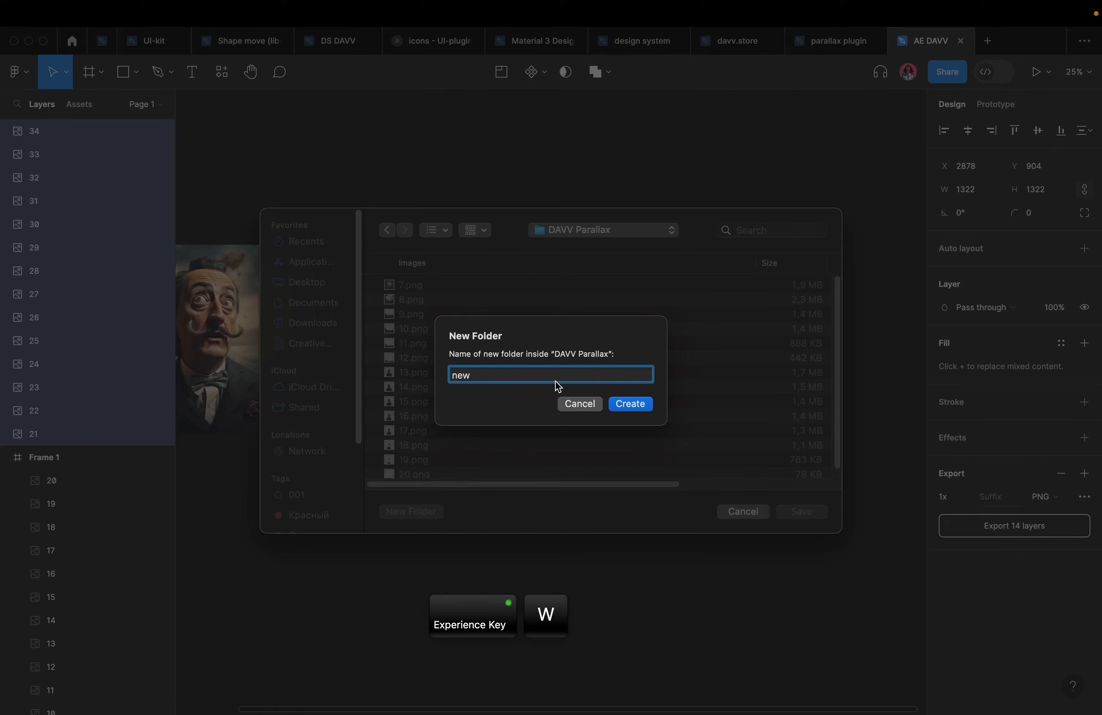
pyautogui.click(630, 404)
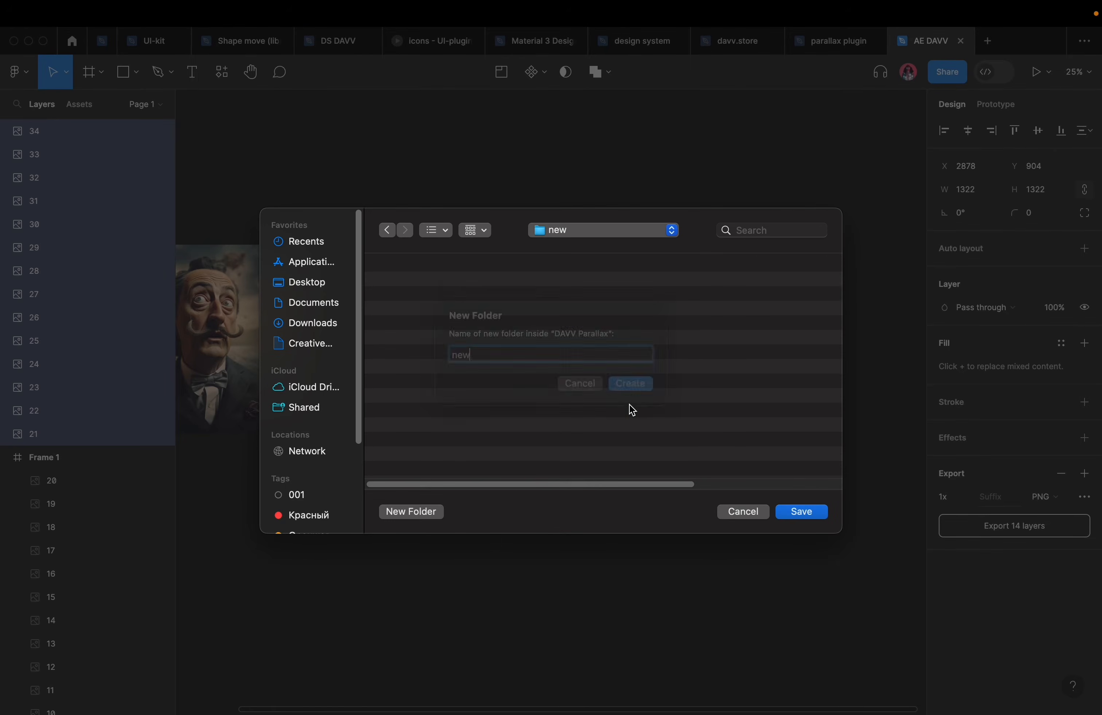
pyautogui.click(802, 512)
# - Switch to Finder and import all images of the new folder, starting with 21.png, into the AE DAVV file in Figma
pyautogui.hotkey('ctrl', 'Left')
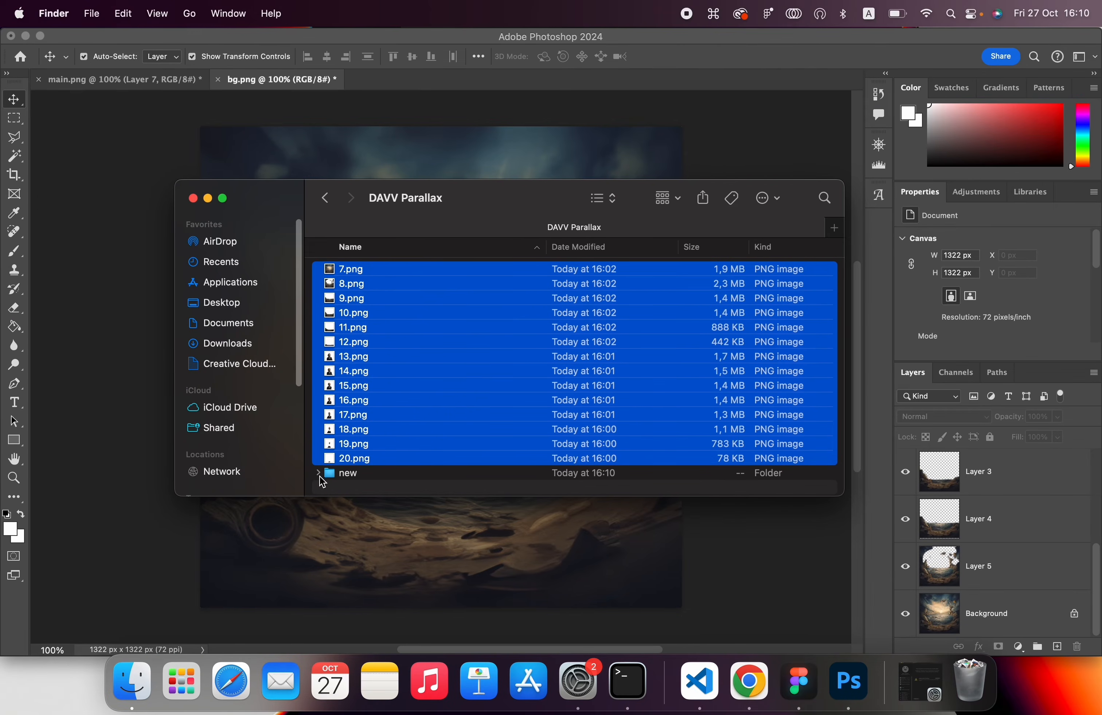
pyautogui.click(319, 474)
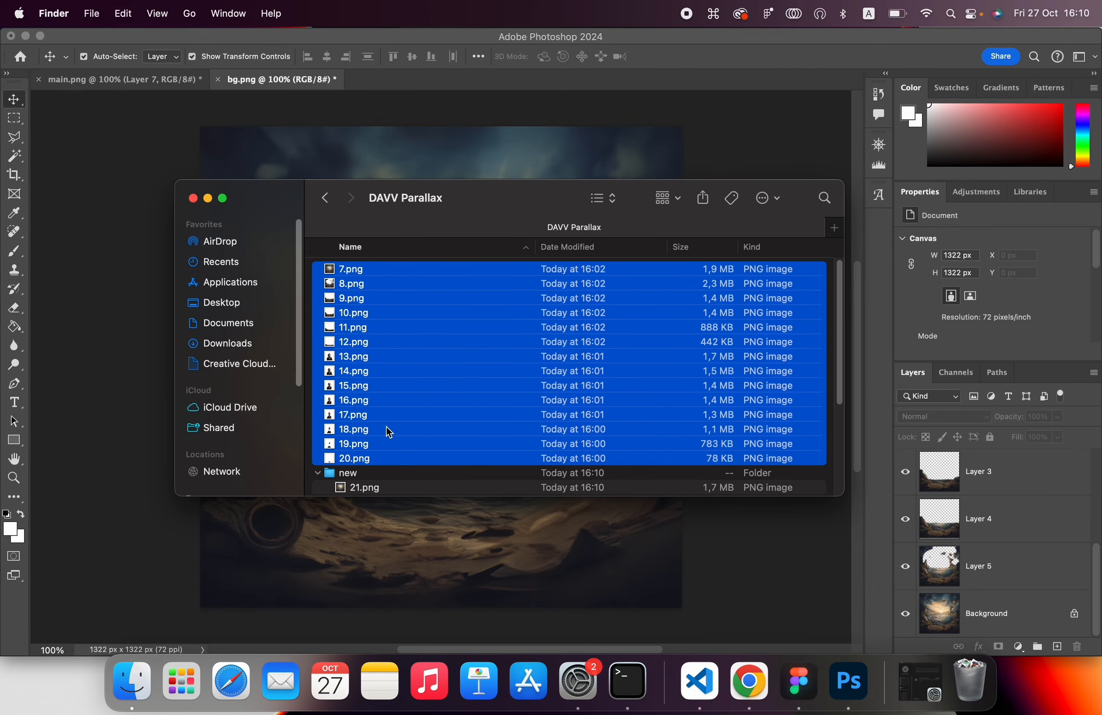
pyautogui.scroll(-5, 386, 427)
pyautogui.click(367, 293)
pyautogui.keyDown('shift'); pyautogui.click(389, 482); pyautogui.keyUp('shift')
pyautogui.moveTo(356, 386); pyautogui.dragTo(520, 408)
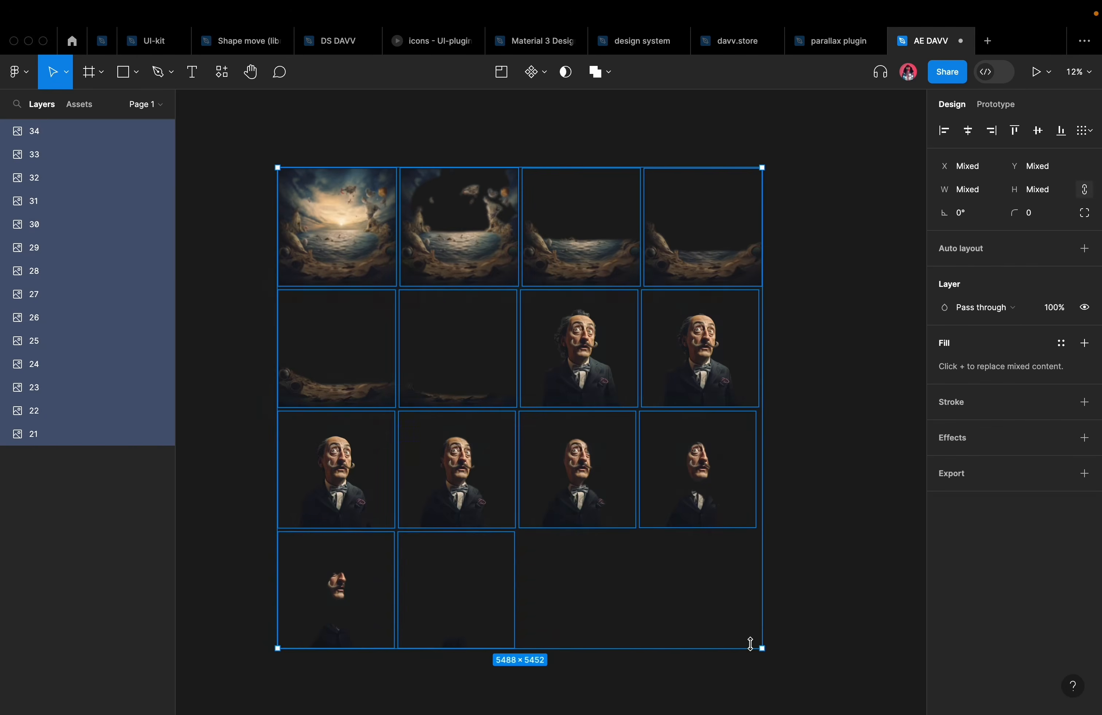
# - Stack the imported blurred images by aligning their horizontal and vertical centers and wrap them in a frame
pyautogui.click(968, 130)
pyautogui.click(1037, 130)
pyautogui.scroll(3, 528, 418)
pyautogui.rightClick(530, 420)
pyautogui.click(592, 467)
# - Shrink the frame around its center to about 1038 × 1038 and clip its content
pyautogui.scroll(3, 543, 486)
pyautogui.moveTo(528, 547); pyautogui.dragTo(528, 493)
pyautogui.click(944, 260)
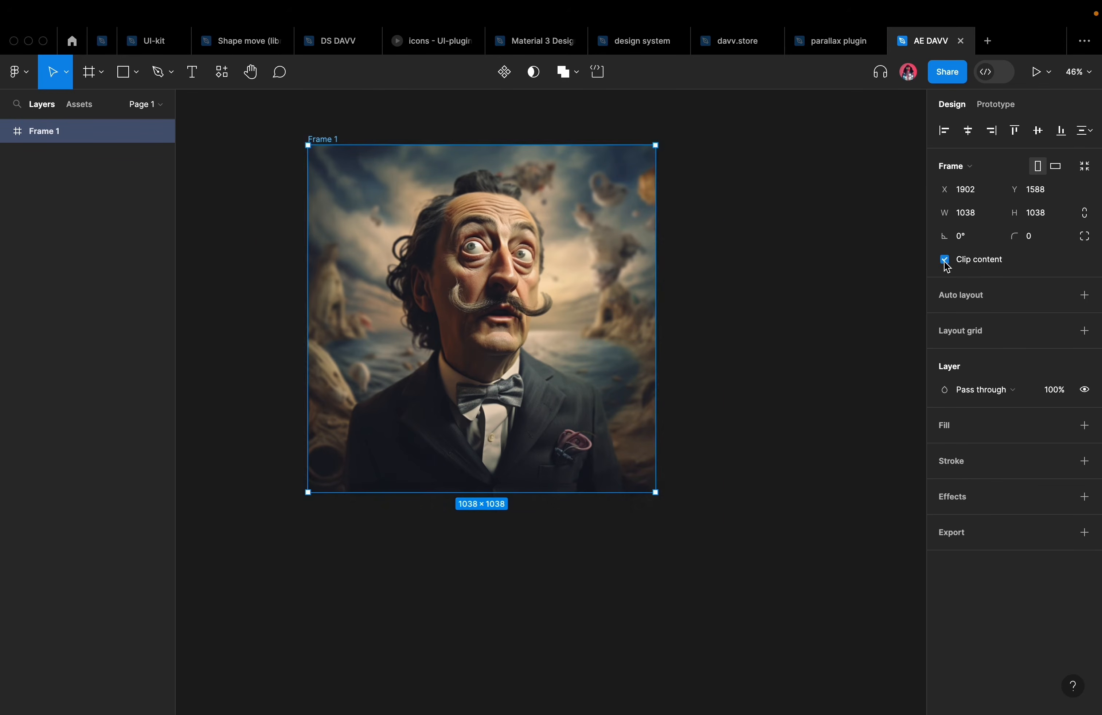
pyautogui.click(785, 323)
# - Paste the text group and the large Salvador_2 title onto the canvas and position them over the portrait frame
pyautogui.moveTo(321, 138); pyautogui.dragTo(389, 207)
pyautogui.press('super+v')
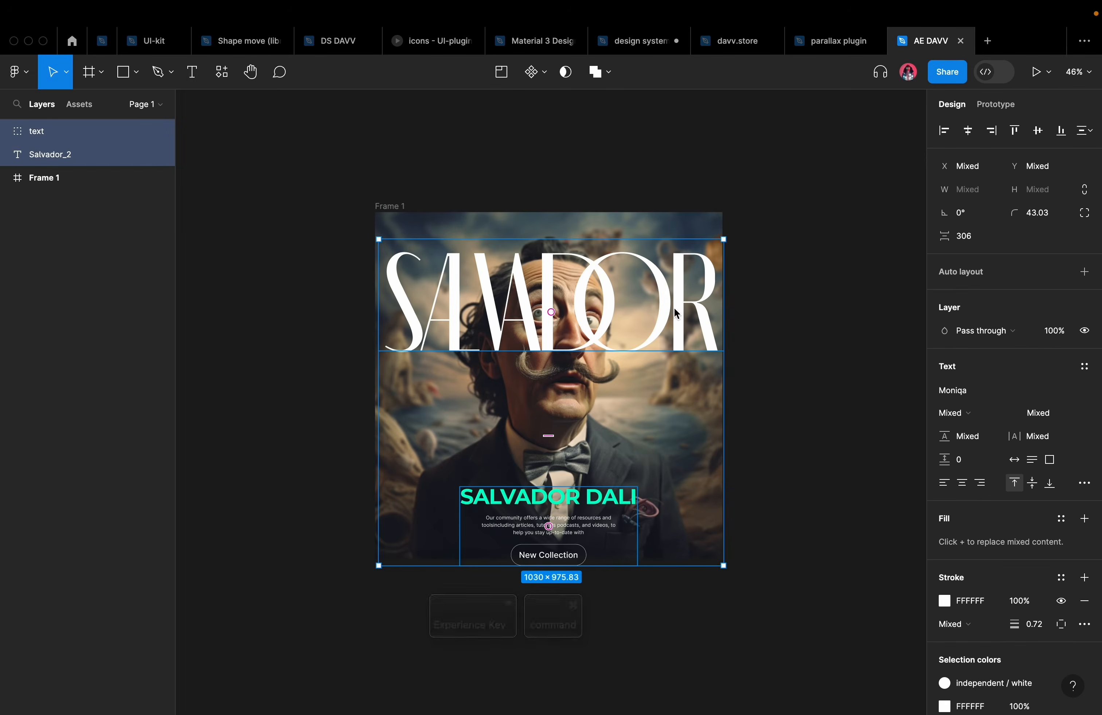
pyautogui.moveTo(675, 314); pyautogui.dragTo(677, 289)
# - Rename the Salvador_2 text layer to Salvador and give Frame 1 the same name
pyautogui.click(32, 155)
pyautogui.doubleClick(46, 155)
pyautogui.press('BackSpace')
pyautogui.press('BackSpace')
pyautogui.press('super+a')
pyautogui.press('super+c')
pyautogui.doubleClick(49, 177)
pyautogui.press('super+v')
# - Move the Salvador title into the frame between images 26 and 25, and put the text group above image 34
pyautogui.moveTo(65, 156); pyautogui.dragTo(86, 398)
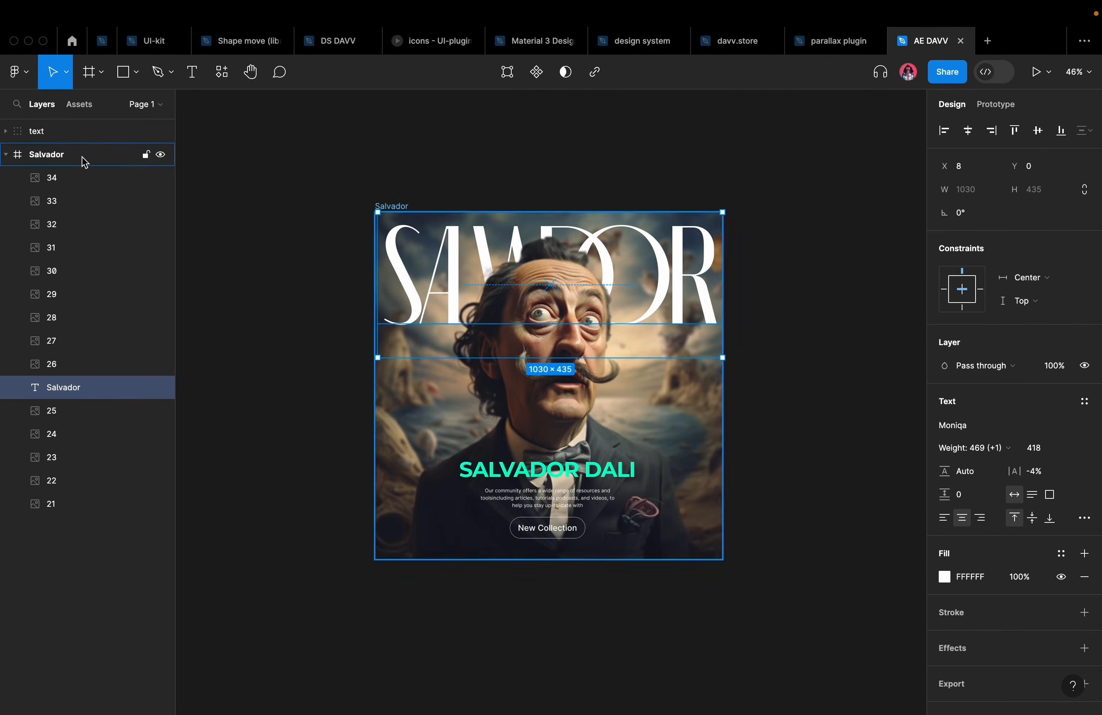
pyautogui.click(79, 141)
pyautogui.moveTo(84, 191); pyautogui.dragTo(77, 157)
# - Open the Salvador frame in the Parallax plugin, set the parallax strength to 0.71 and enable 3D
pyautogui.rightClick(392, 205)
pyautogui.moveTo(485, 534)
pyautogui.moveTo(609, 474)
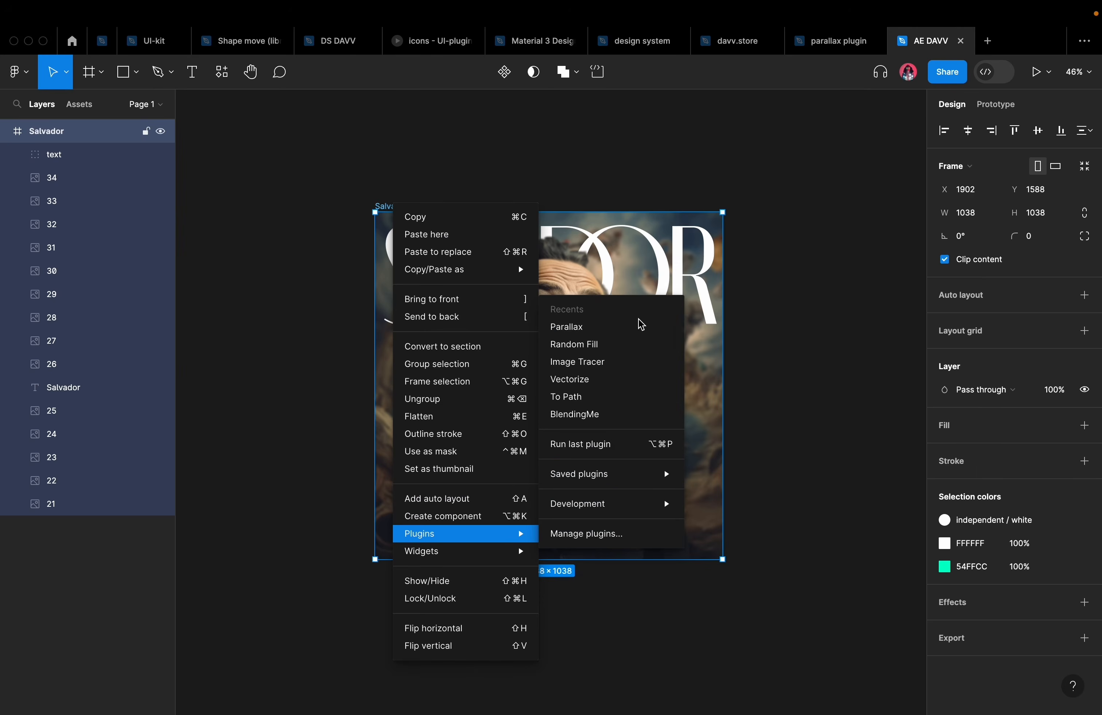
pyautogui.click(631, 335)
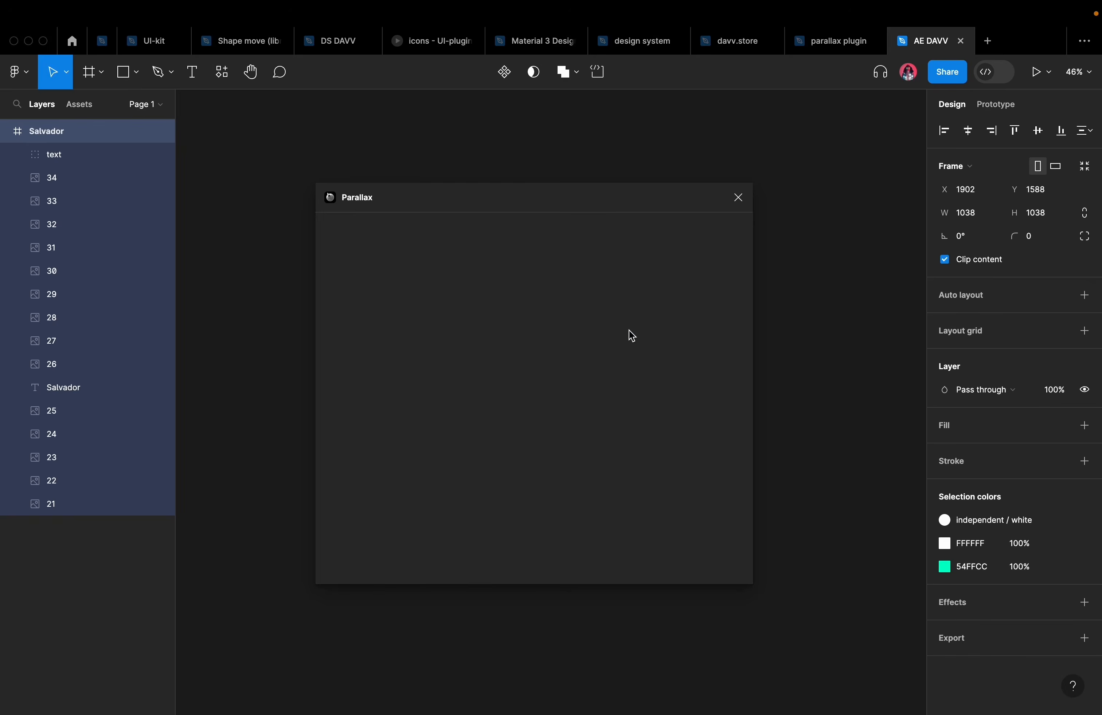
pyautogui.moveTo(641, 524); pyautogui.dragTo(624, 524)
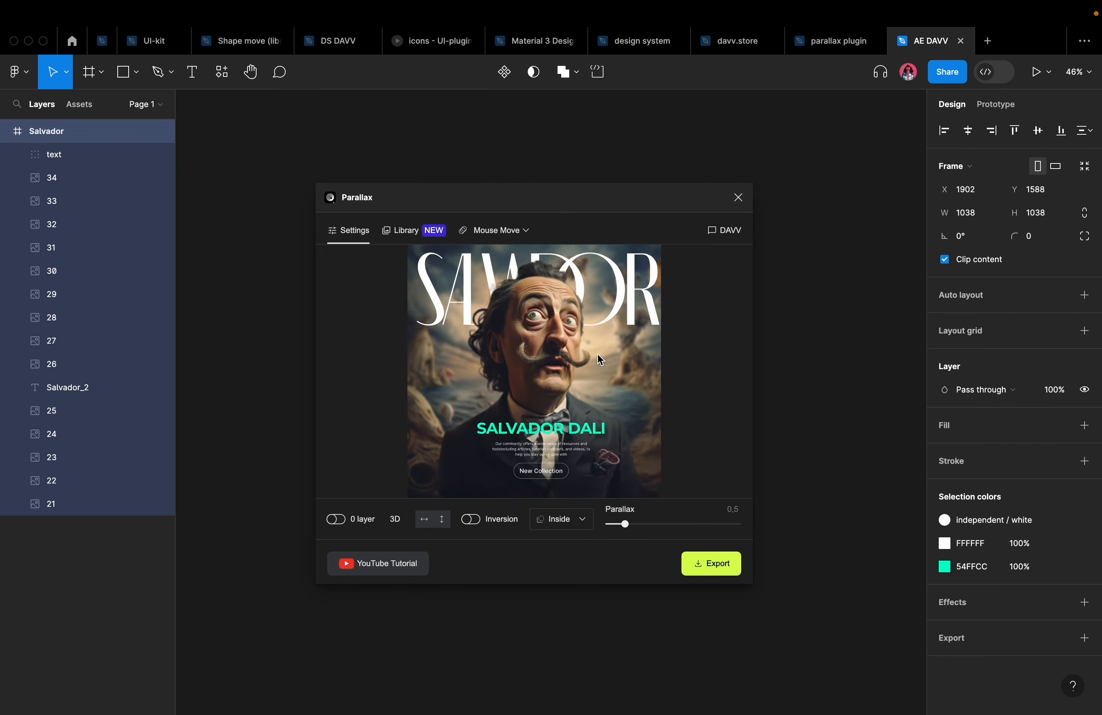
pyautogui.moveTo(625, 524); pyautogui.dragTo(631, 525)
pyautogui.click(393, 520)
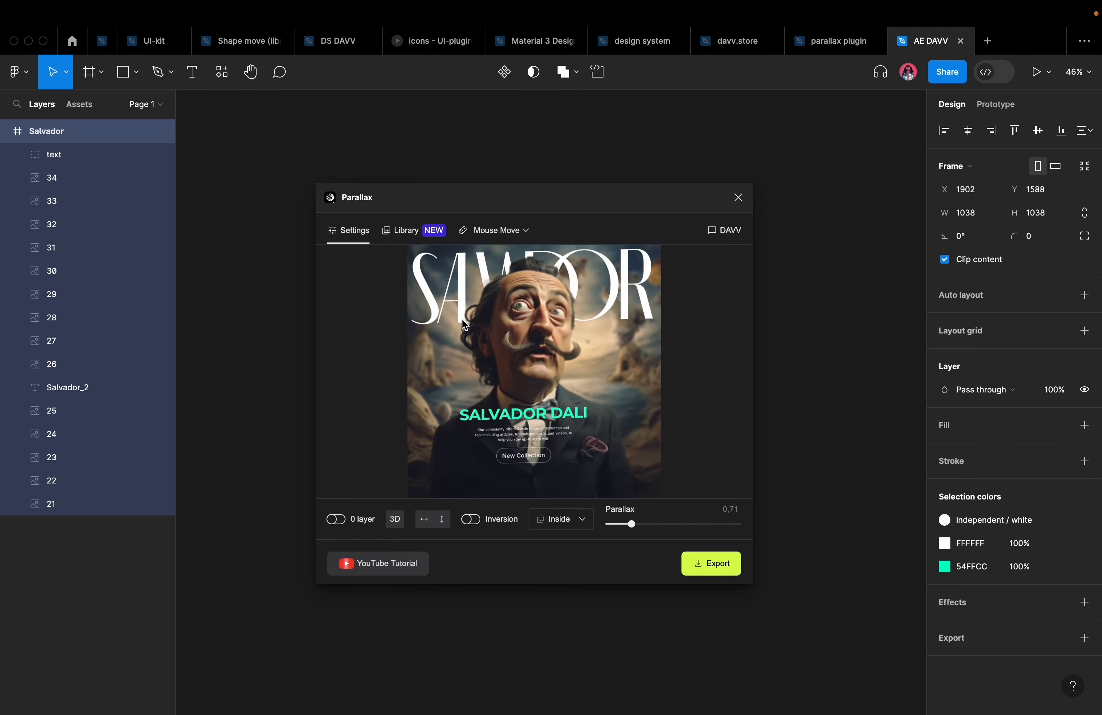
# - Change the plugin's animation mode to Zoom (Pro), preview the zoom effect and export the animation
pyautogui.click(495, 233)
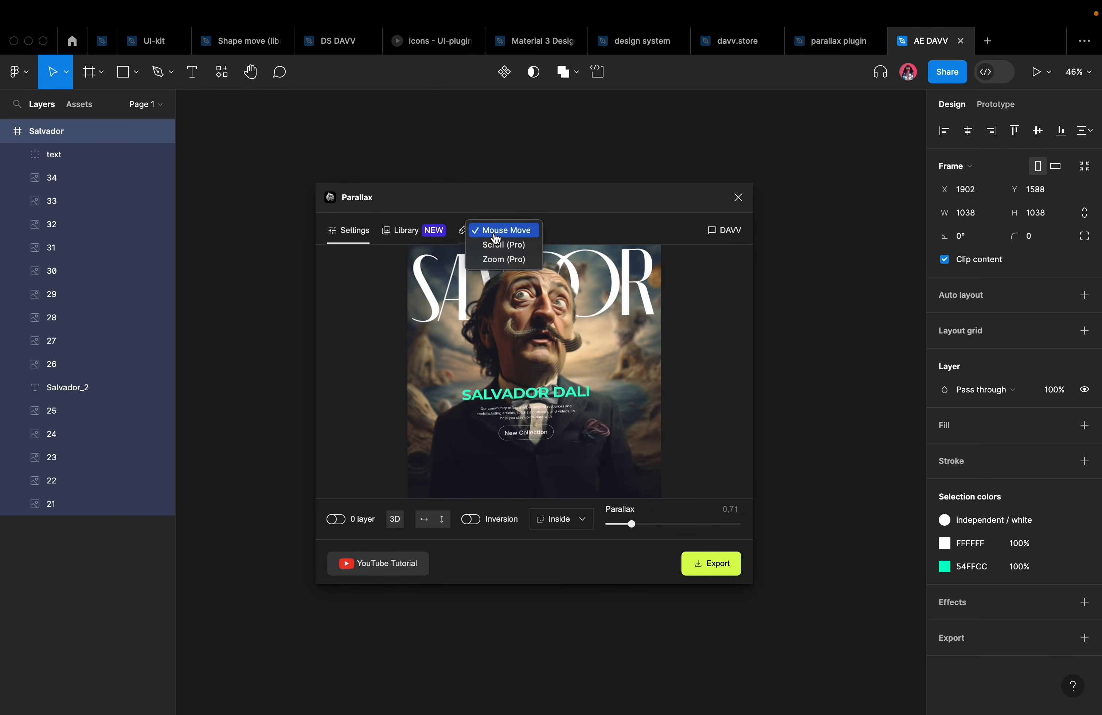
pyautogui.click(503, 270)
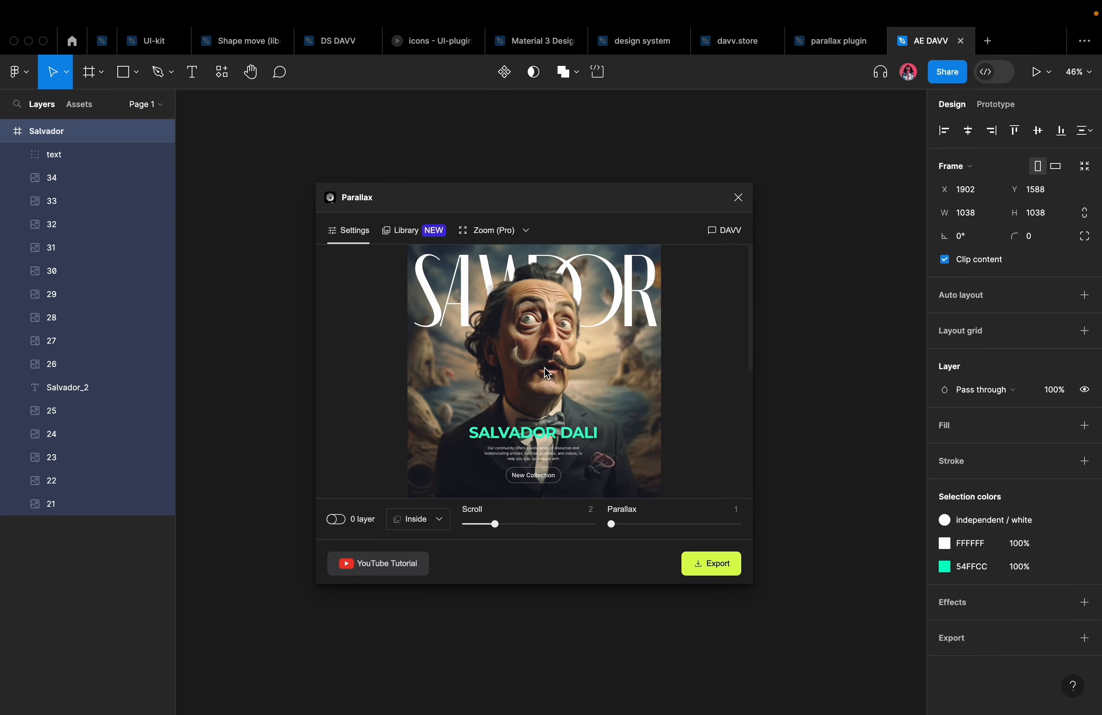
pyautogui.scroll(-3, 544, 368)
pyautogui.scroll(-2, 544, 368)
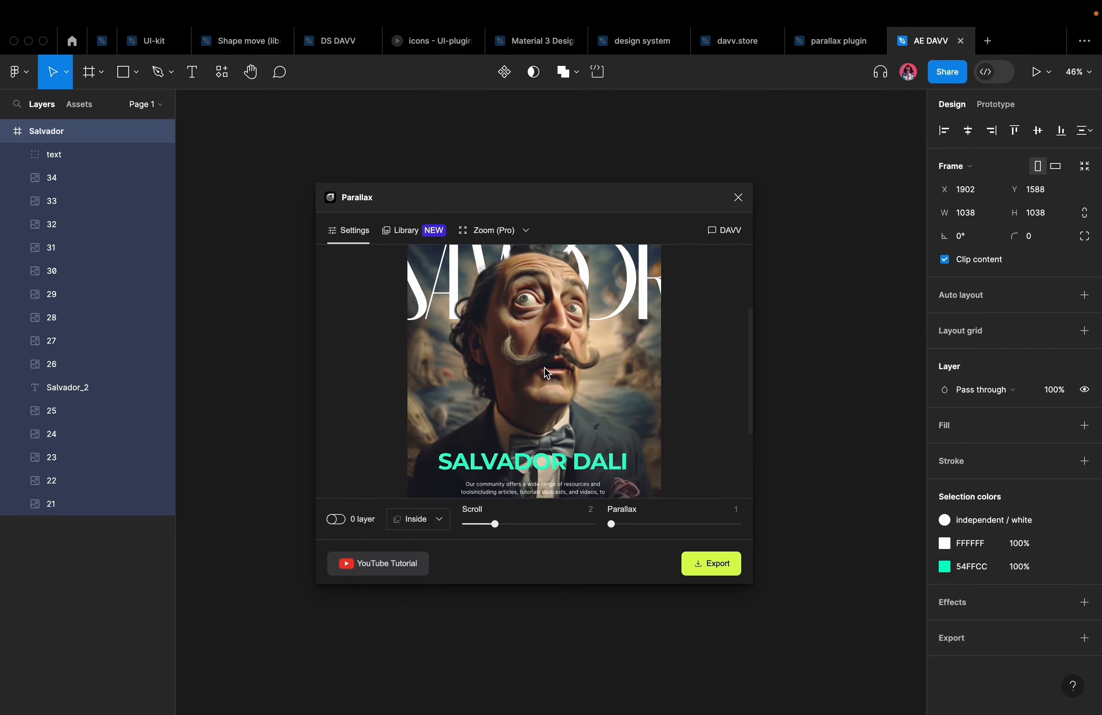
pyautogui.scroll(4, 544, 368)
pyautogui.scroll(-3, 604, 419)
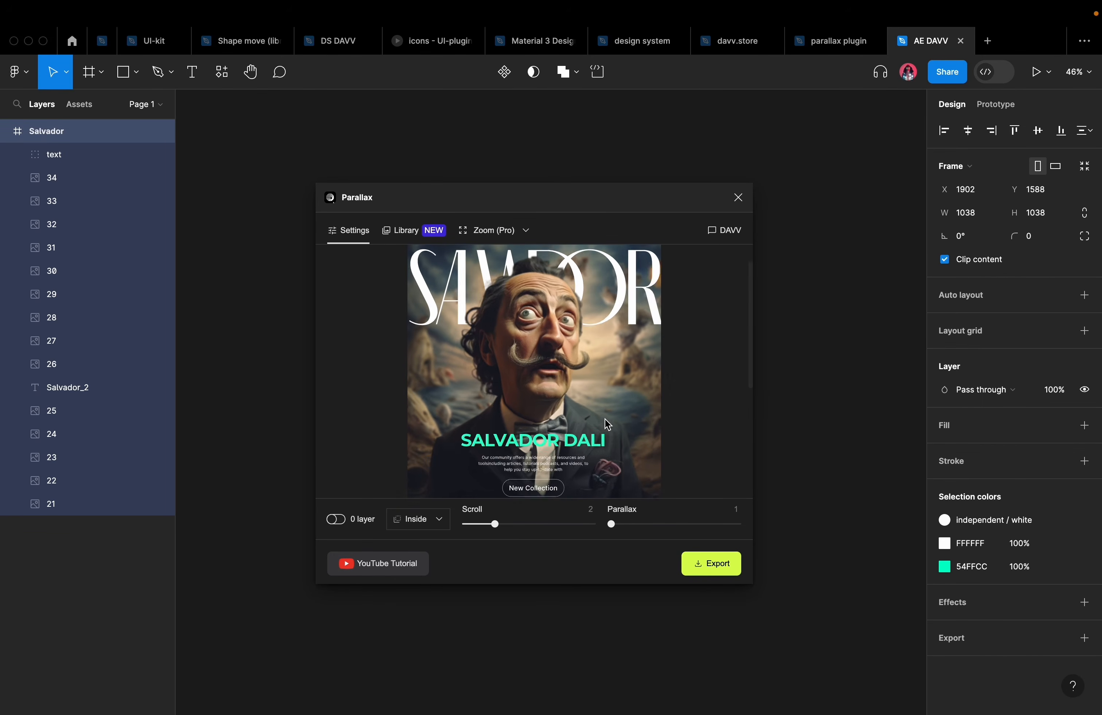
pyautogui.scroll(3, 605, 418)
pyautogui.scroll(-3, 605, 419)
pyautogui.click(695, 563)
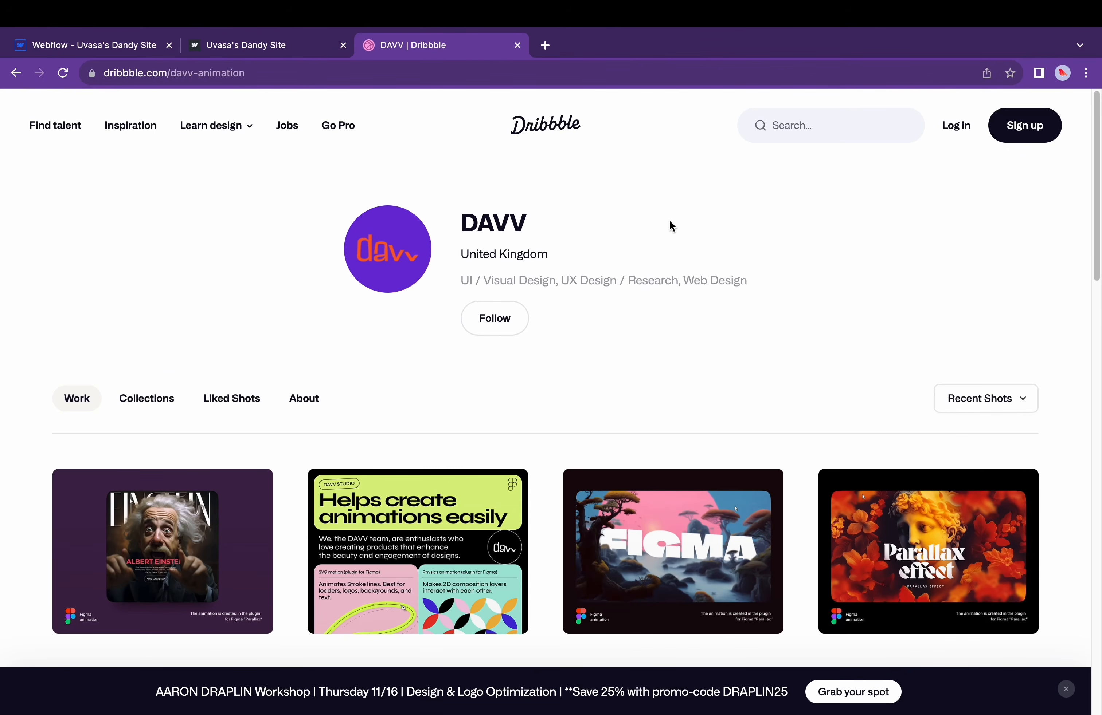
# - Look at the Nature Parallax shot on DAVV's Dribbble profile and the Mouse Move Parallax in Figma project on Behance
pyautogui.scroll(-3, 671, 222)
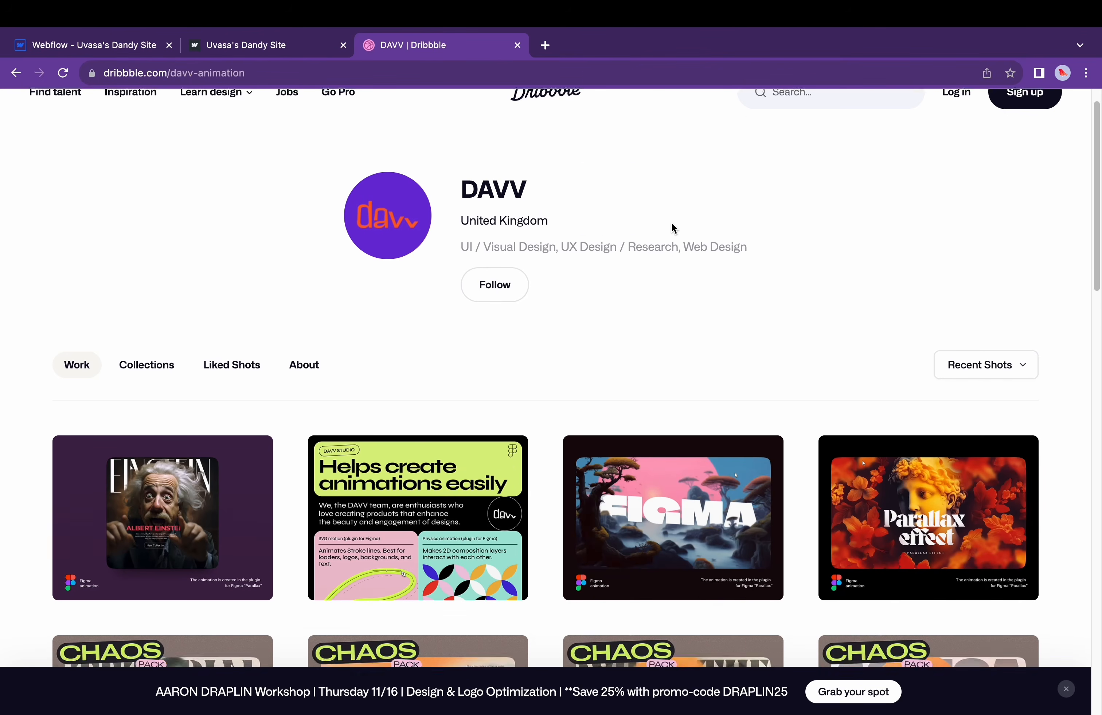
pyautogui.click(674, 420)
pyautogui.scroll(-1, 674, 417)
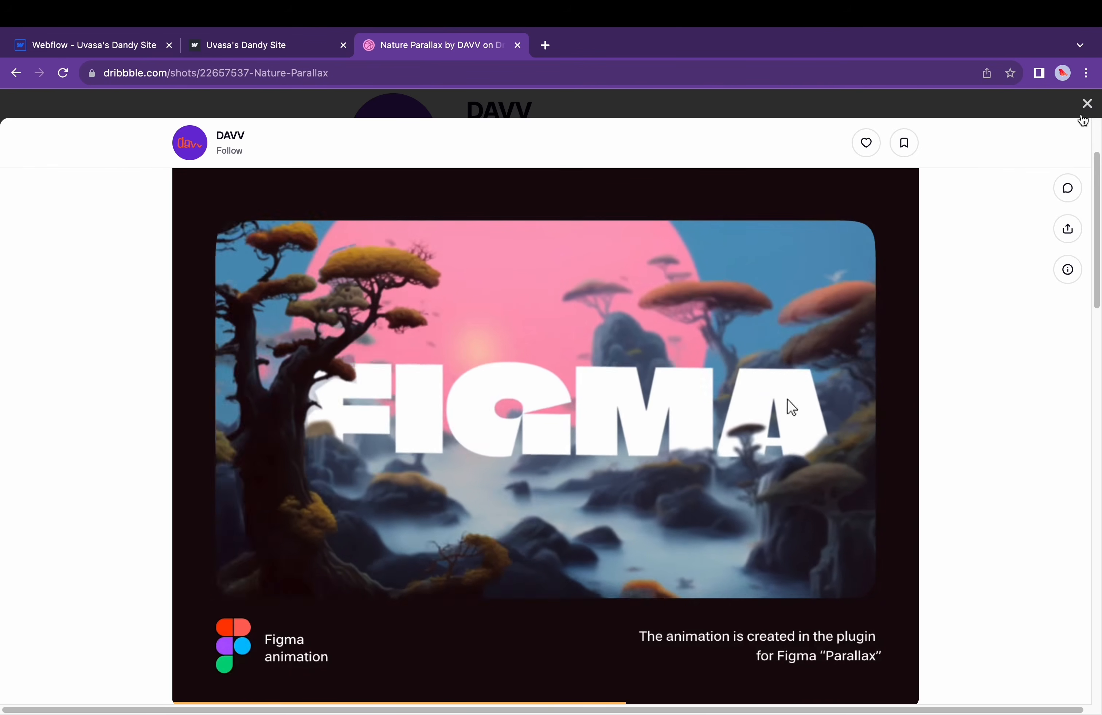
pyautogui.click(1087, 103)
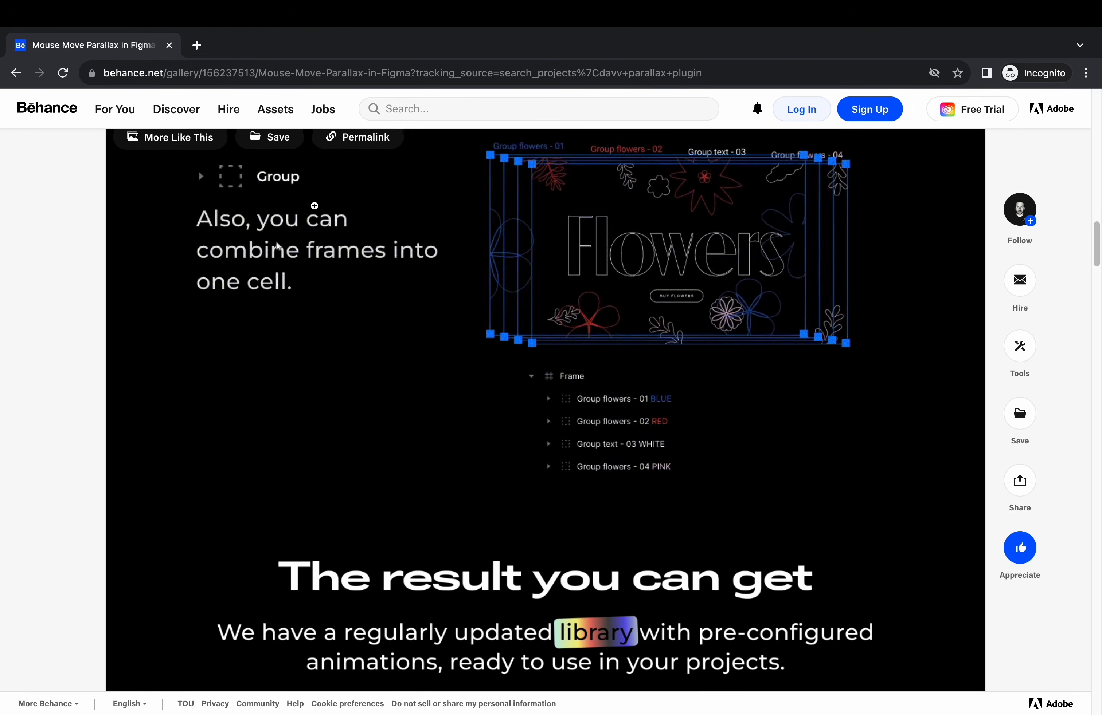
pyautogui.scroll(-10, 314, 206)
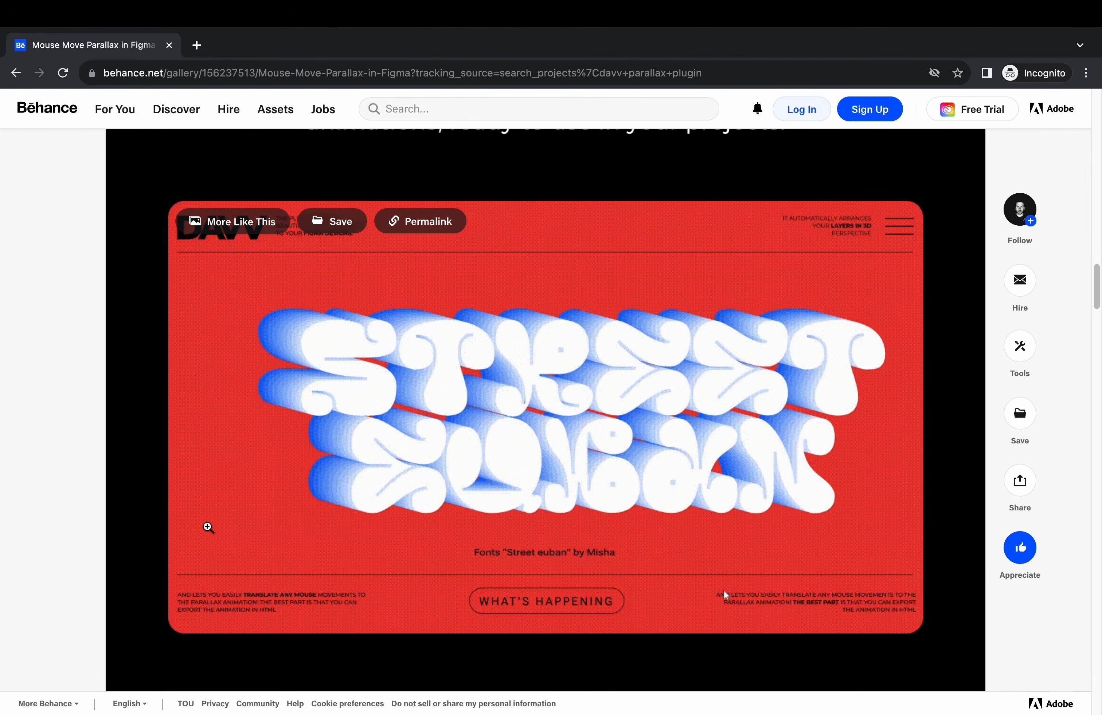
# - Look further down the Mouse Move Parallax in Figma project on Behance, past the Street Euban example
pyautogui.scroll(-1, 285, 231)
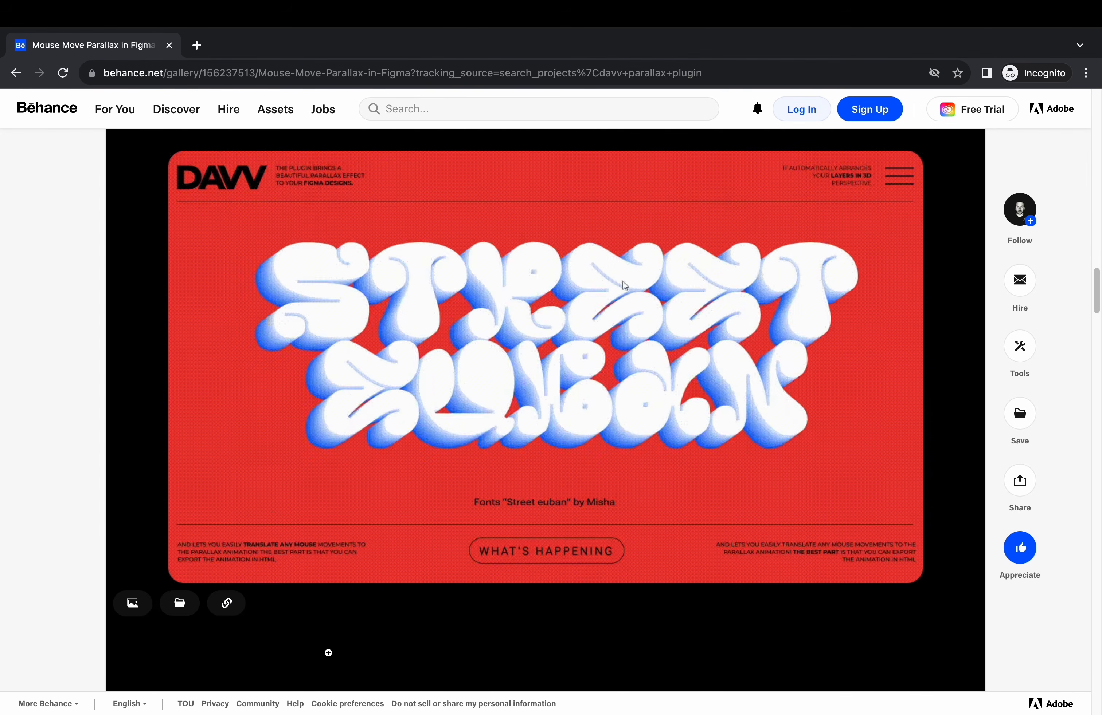
pyautogui.scroll(-2, 324, 653)
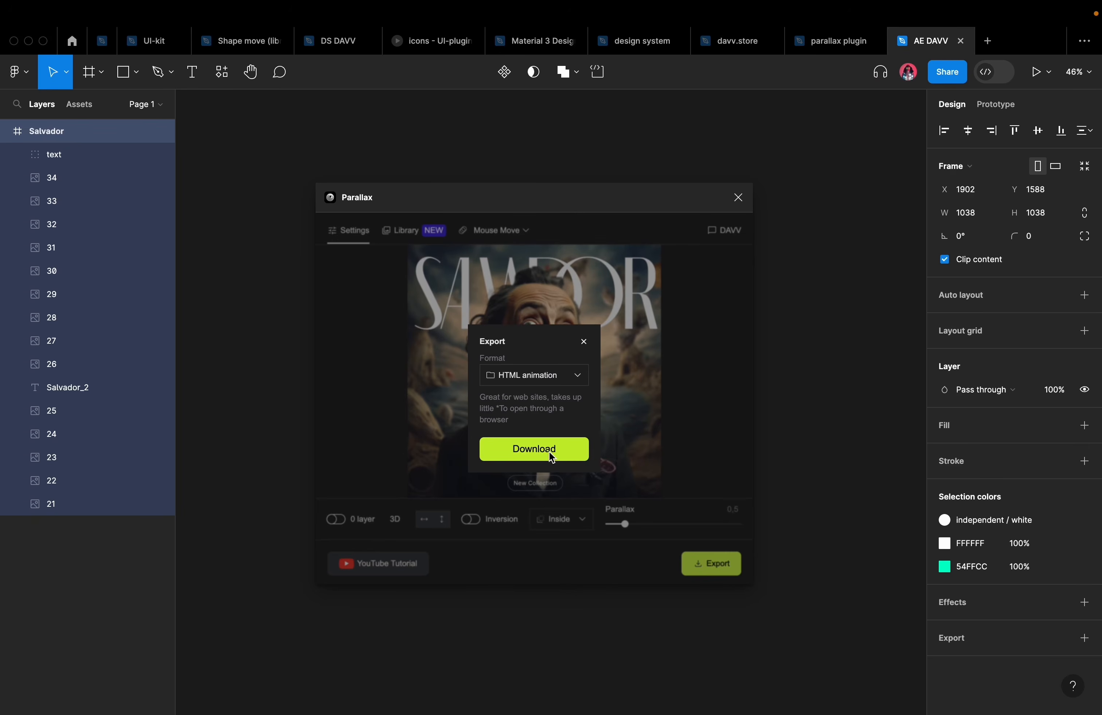
# - In Figma, download the Salvador parallax as an HTML animation named Salvador.html, and open the saved file in Google Chrome
pyautogui.click(549, 452)
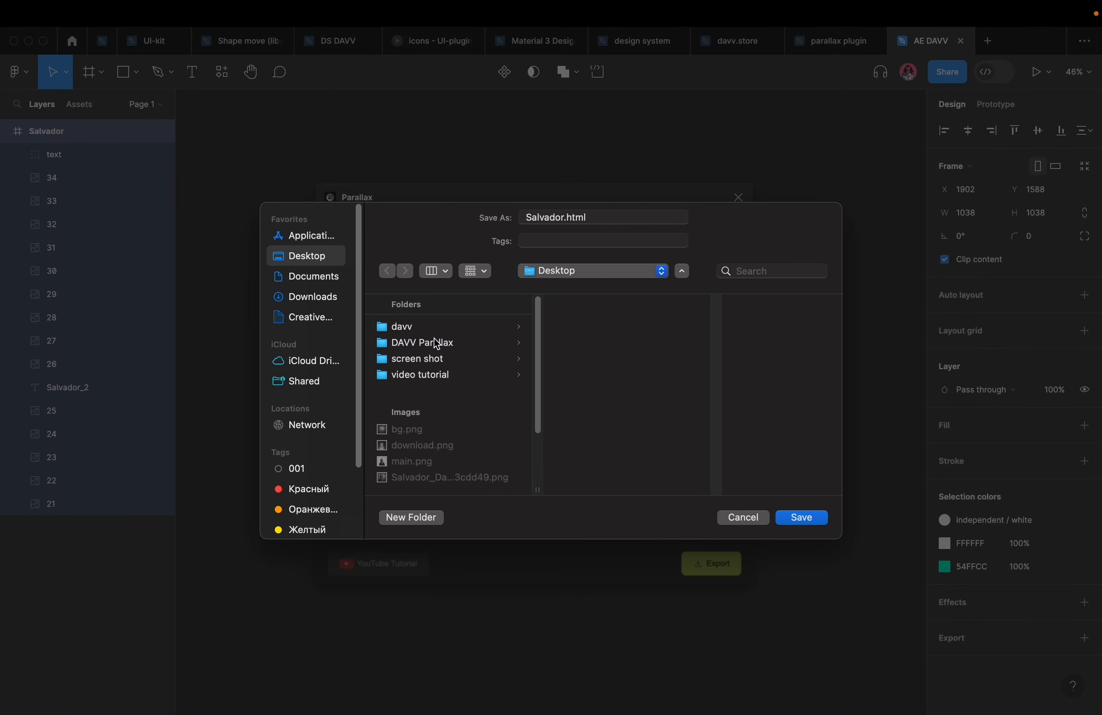
pyautogui.click(802, 518)
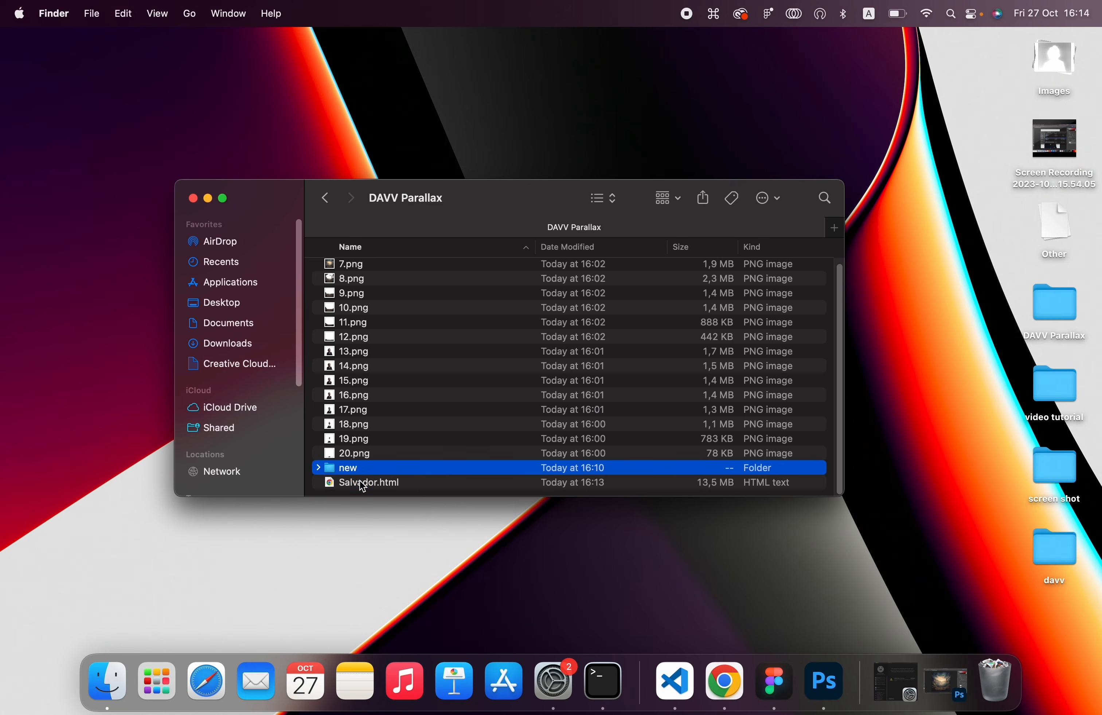
pyautogui.click(363, 483)
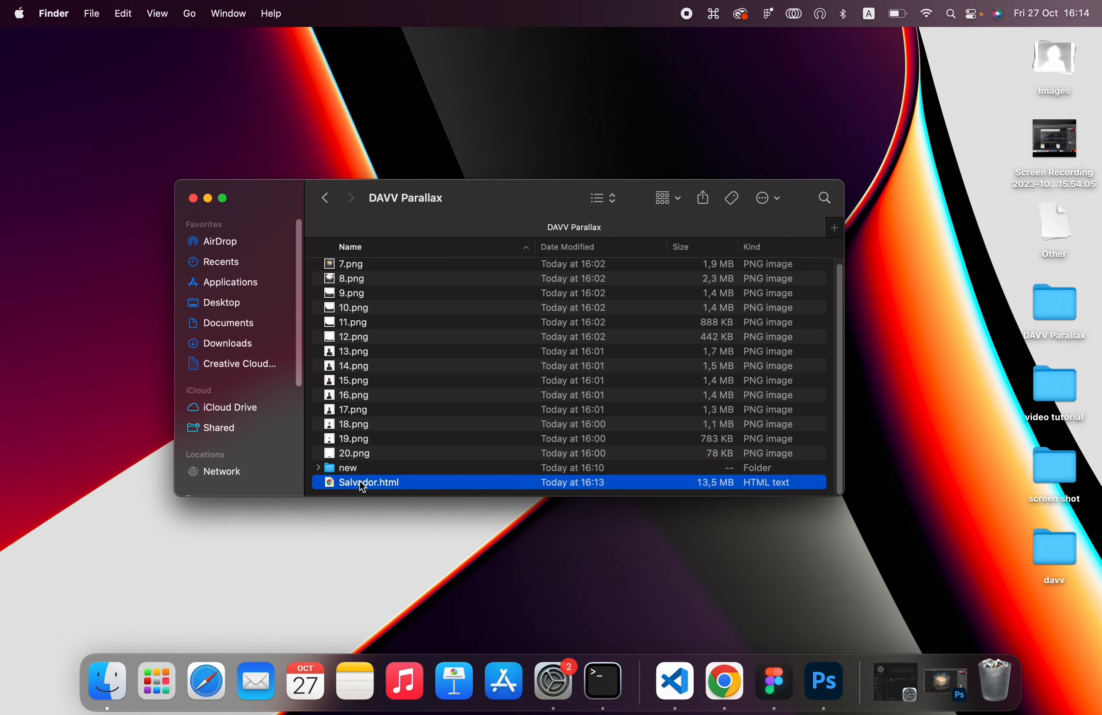
pyautogui.rightClick(363, 486)
pyautogui.moveTo(414, 407)
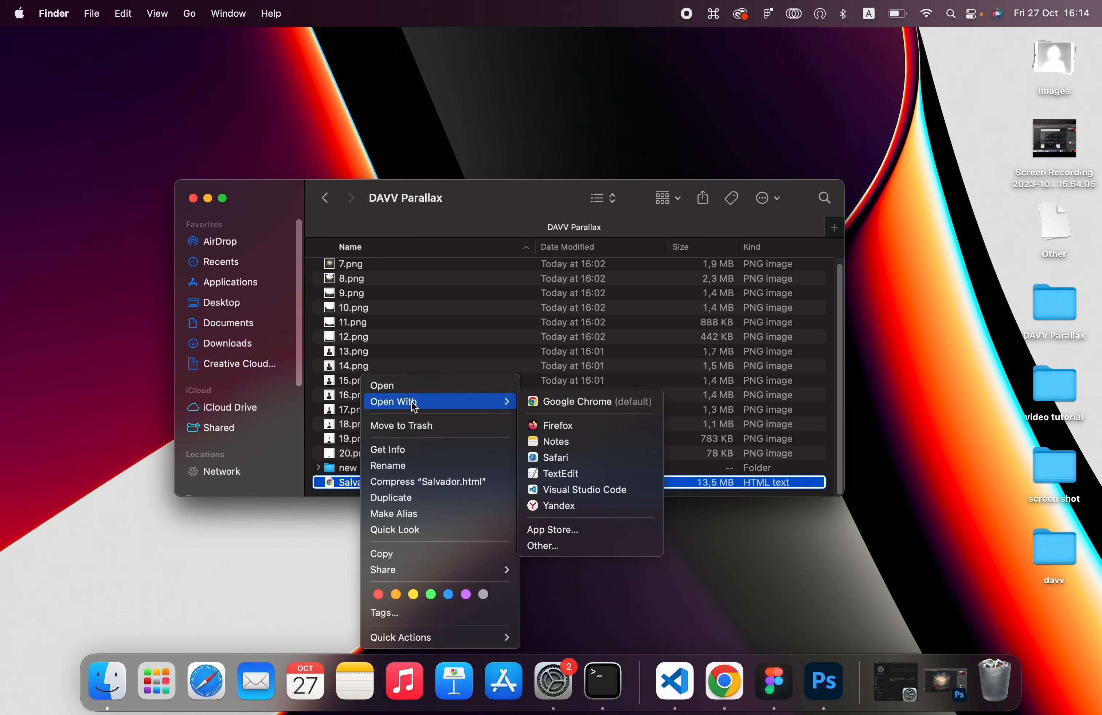
pyautogui.click(602, 408)
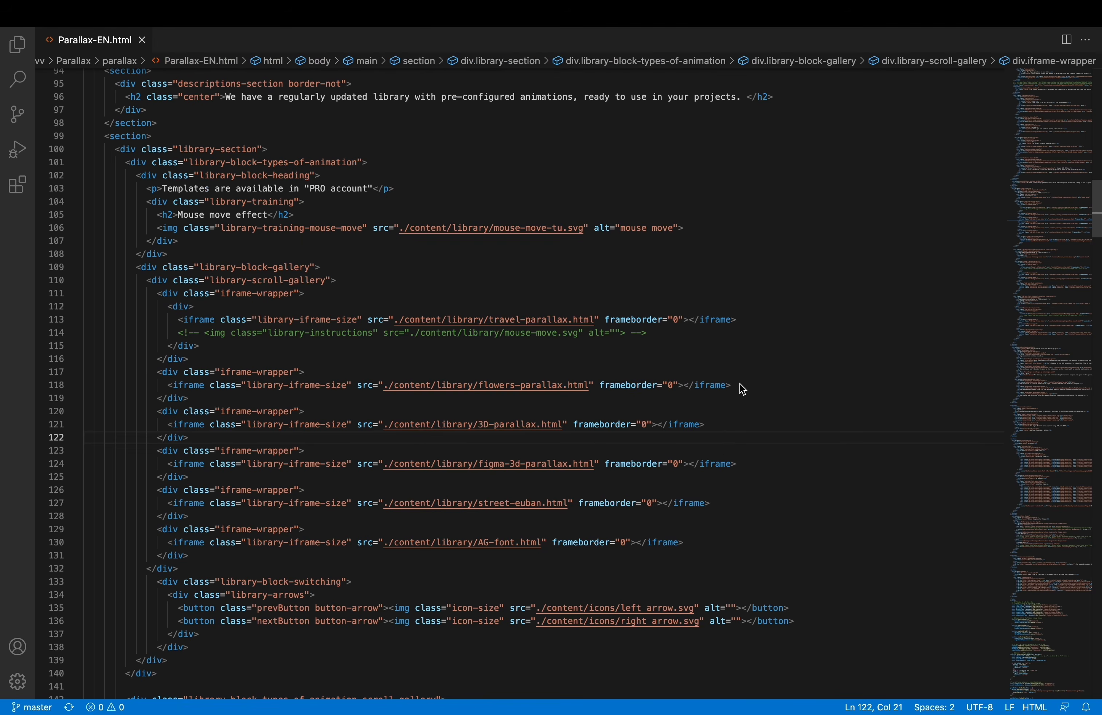
# - In Visual Studio Code, examine the iframe lines of Parallax-EN.html that embed flowers-parallax.html, 3D-parallax.html and figma-3d-parallax.html
pyautogui.moveTo(737, 385); pyautogui.dragTo(293, 386)
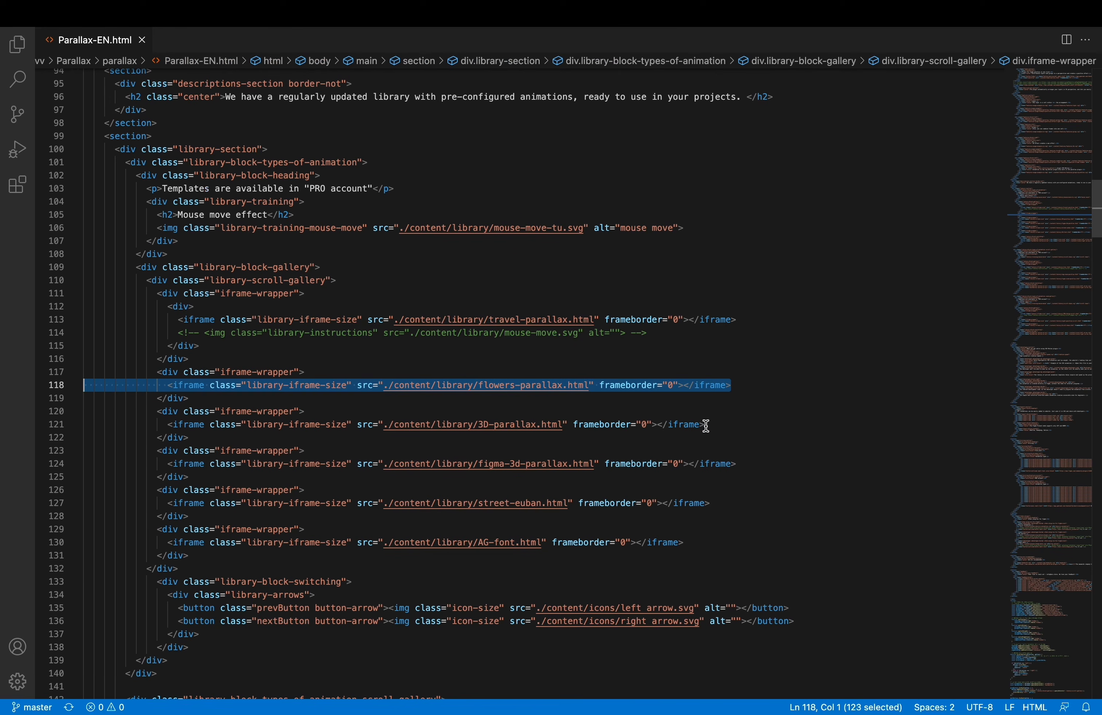
pyautogui.moveTo(718, 425); pyautogui.dragTo(53, 421)
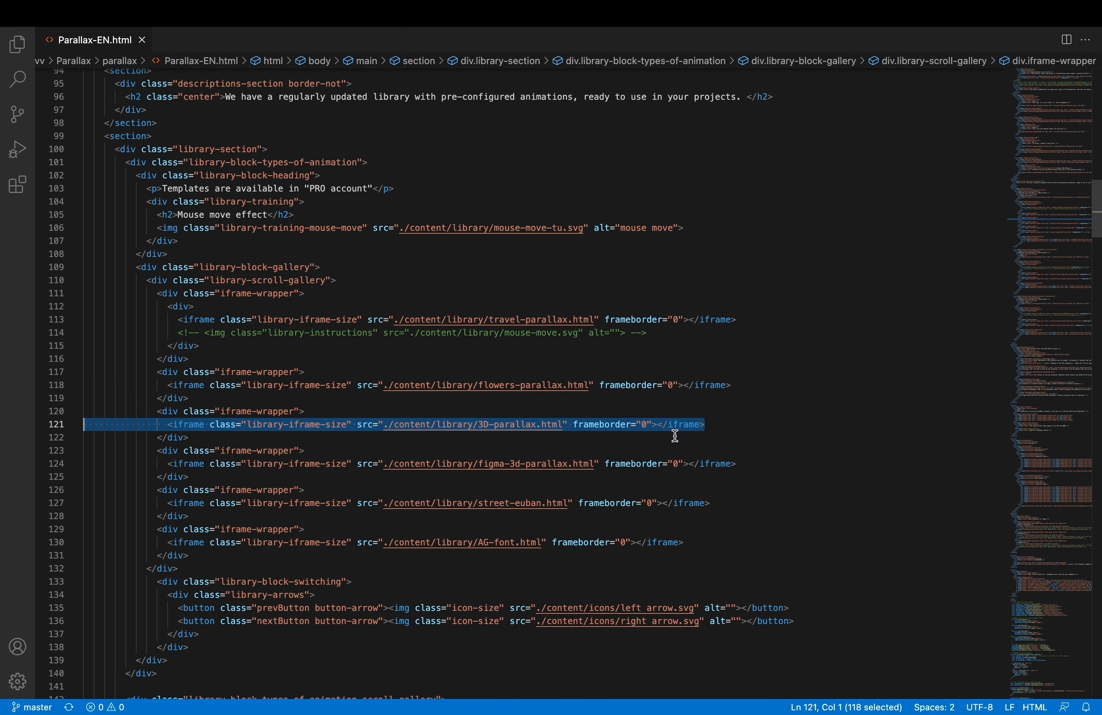
pyautogui.moveTo(747, 463); pyautogui.dragTo(129, 470)
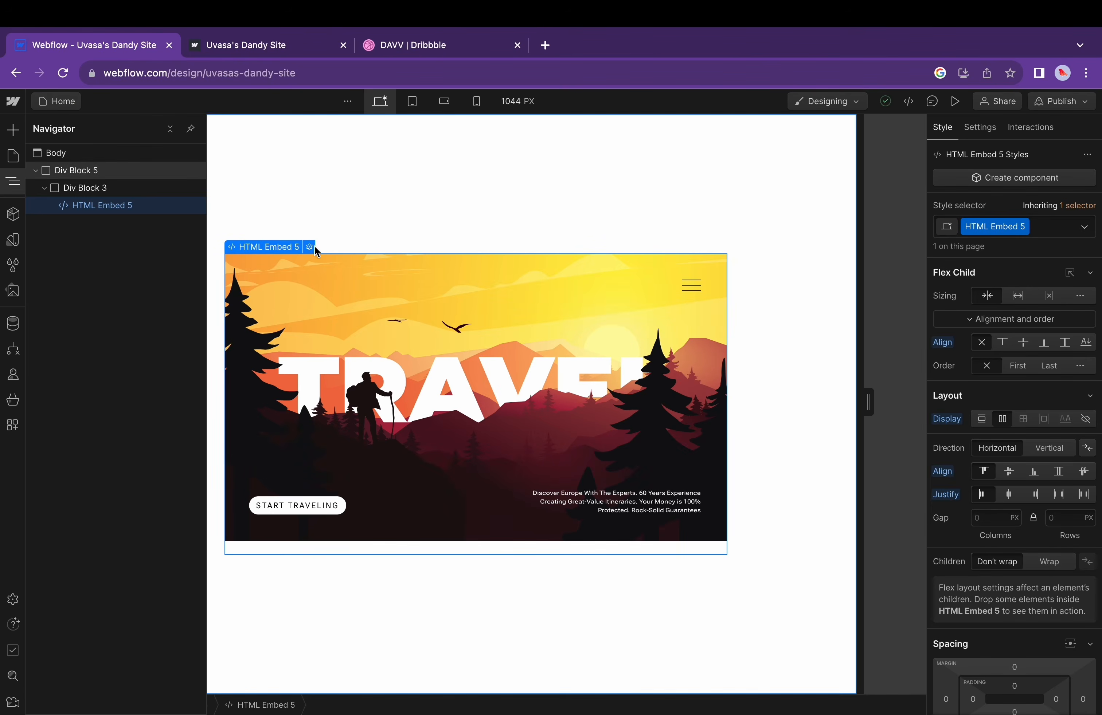
# - In Webflow, review the iframe code of HTML Embed 5 and open the published staging site uvasas-dandy-site.webflow.io
pyautogui.click(310, 246)
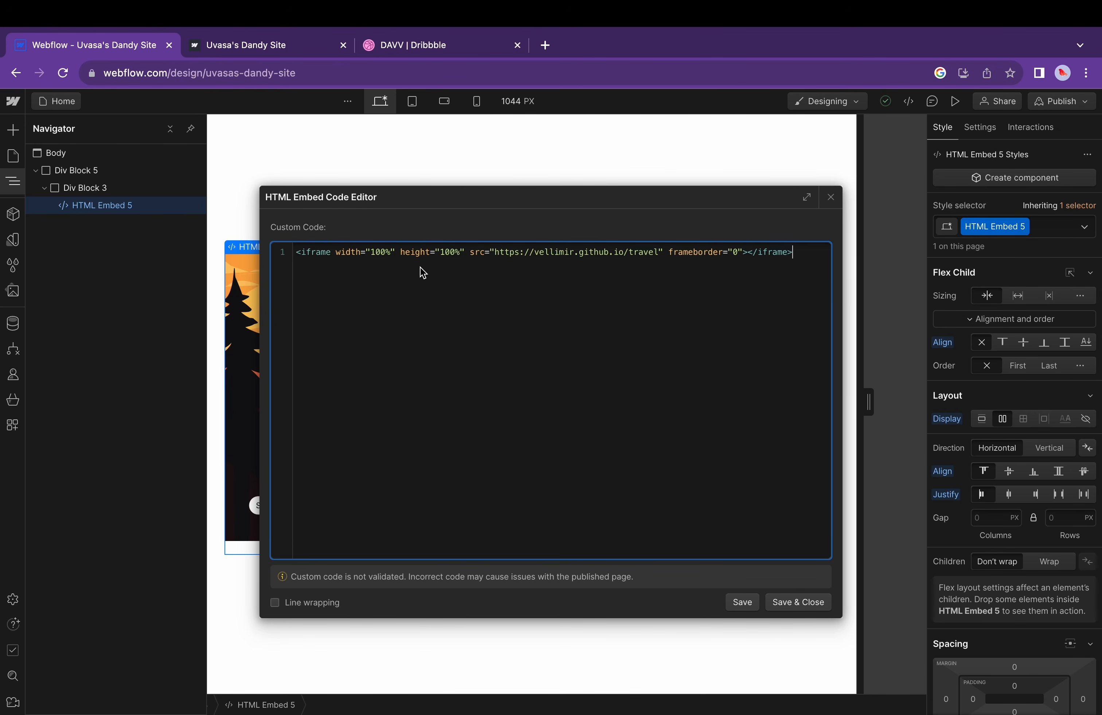
pyautogui.click(838, 202)
pyautogui.click(1045, 103)
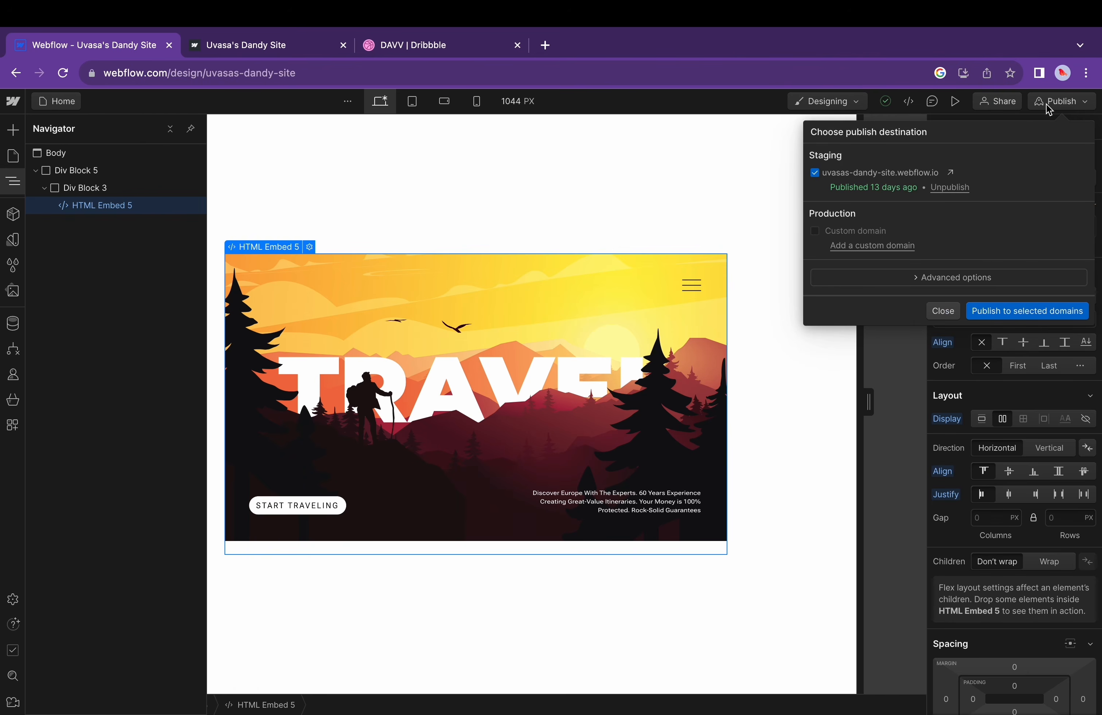
pyautogui.click(951, 174)
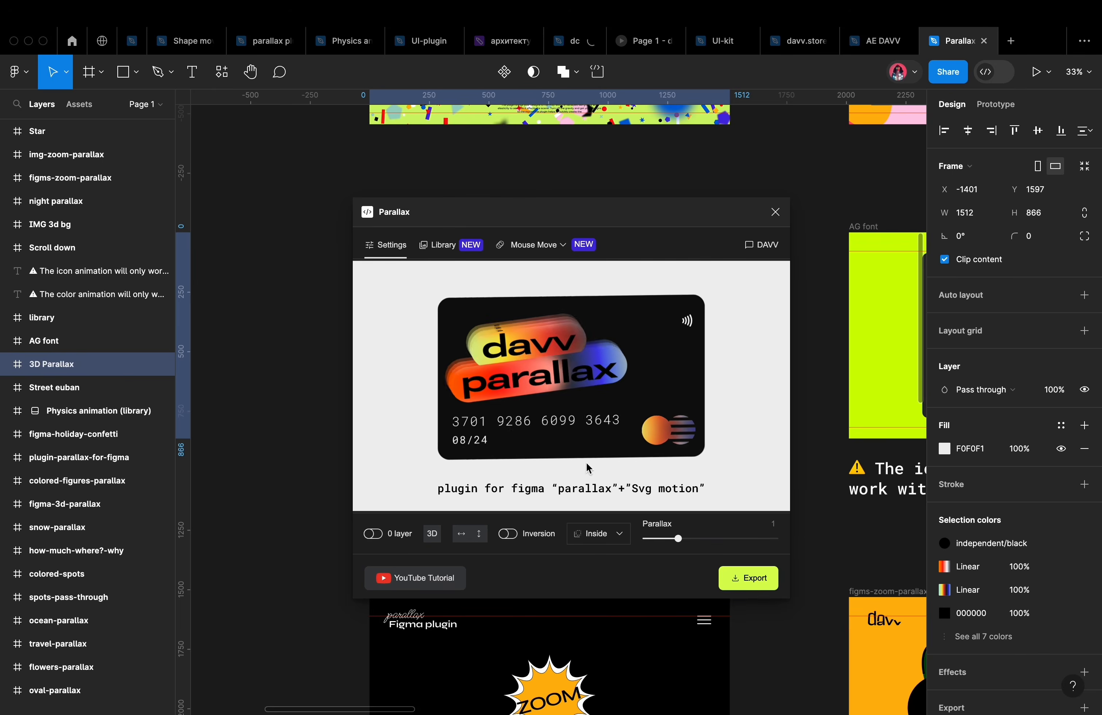
# - In Figma, export the 3D Parallax frame as the HTML animation 3D Parallax.html on the Desktop, and open the saved file's info
pyautogui.click(753, 577)
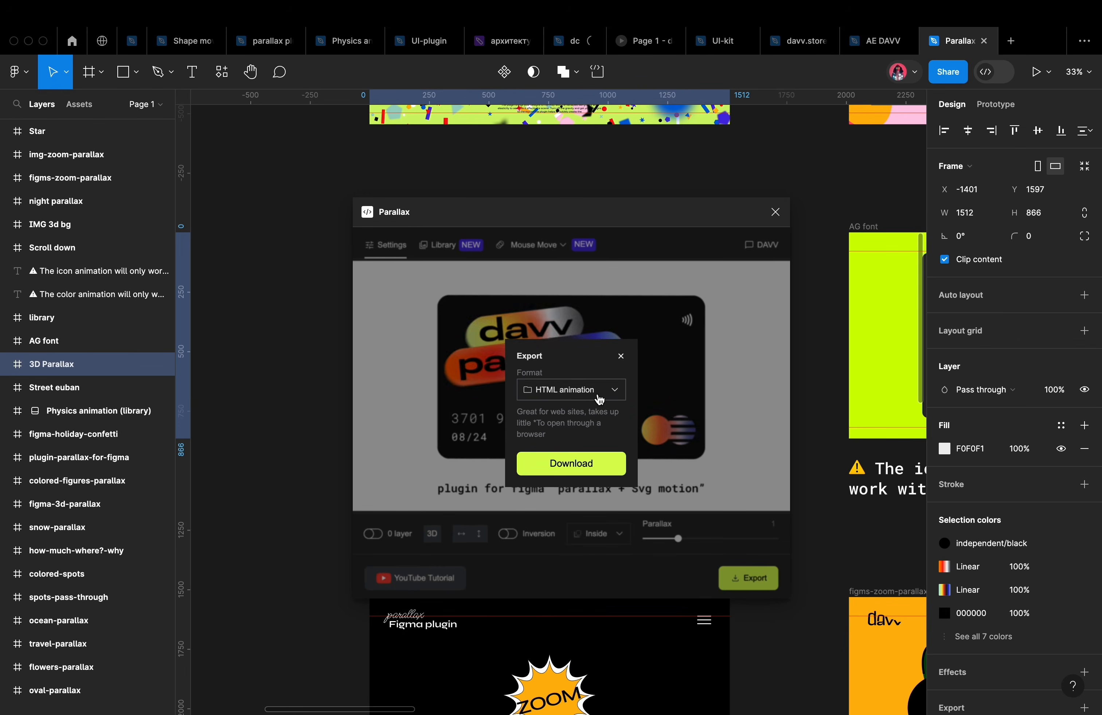
pyautogui.click(591, 460)
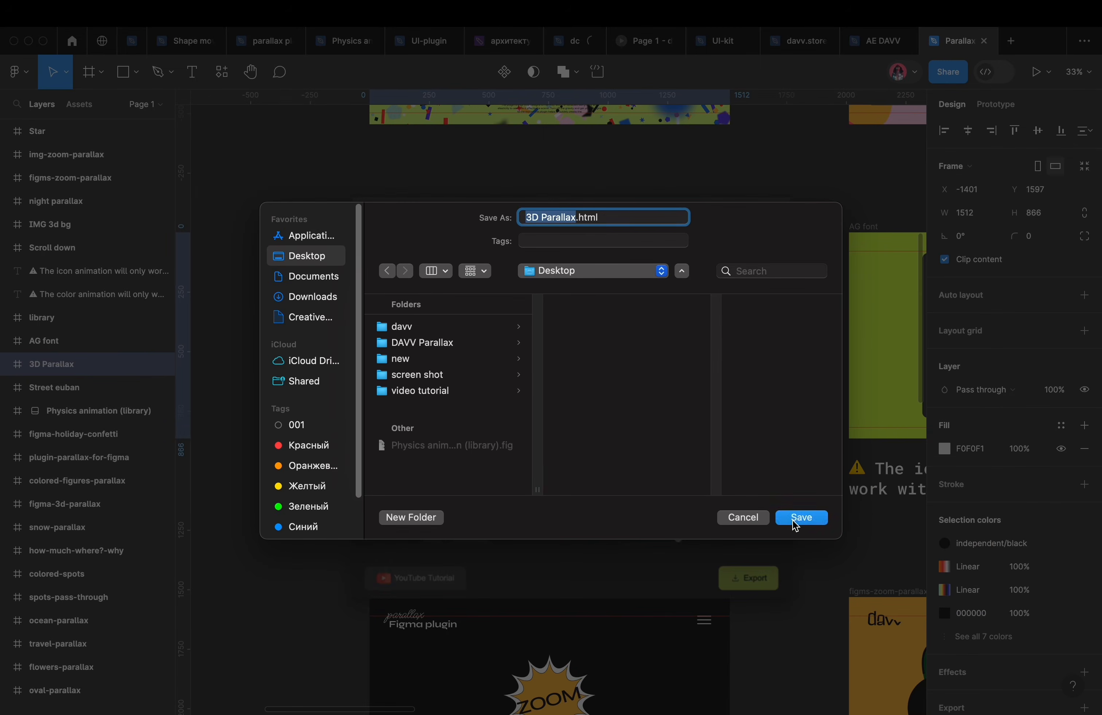
pyautogui.click(793, 521)
pyautogui.hotkey('ctrl', 'Right')
pyautogui.rightClick(1055, 68)
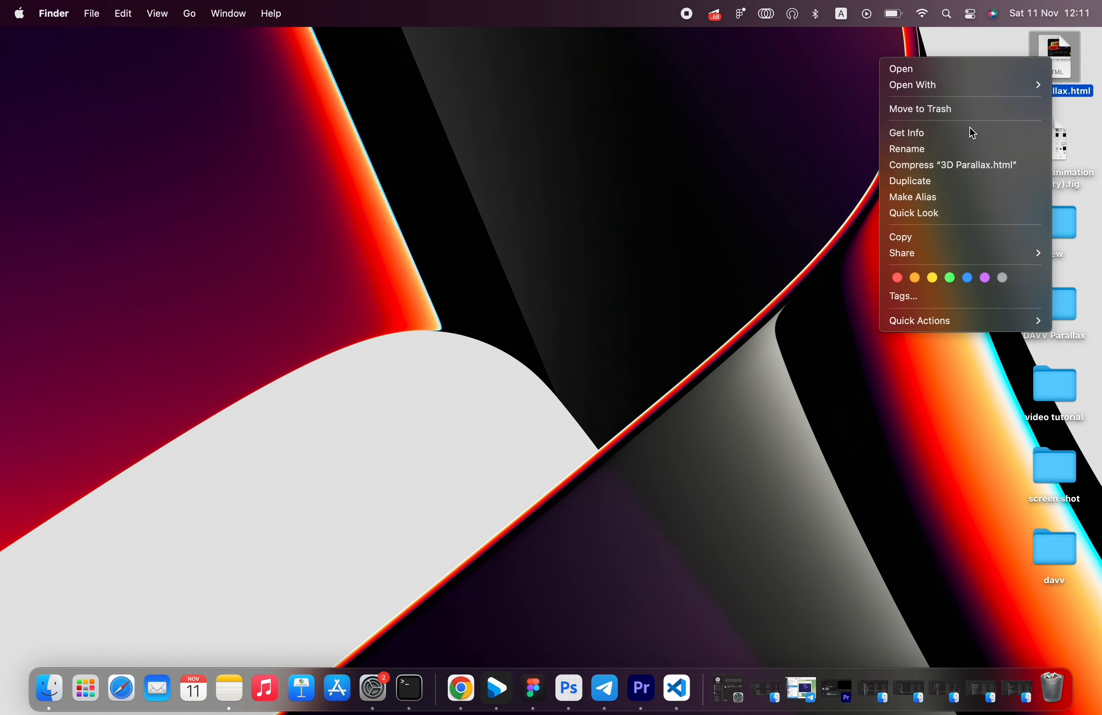
pyautogui.click(969, 129)
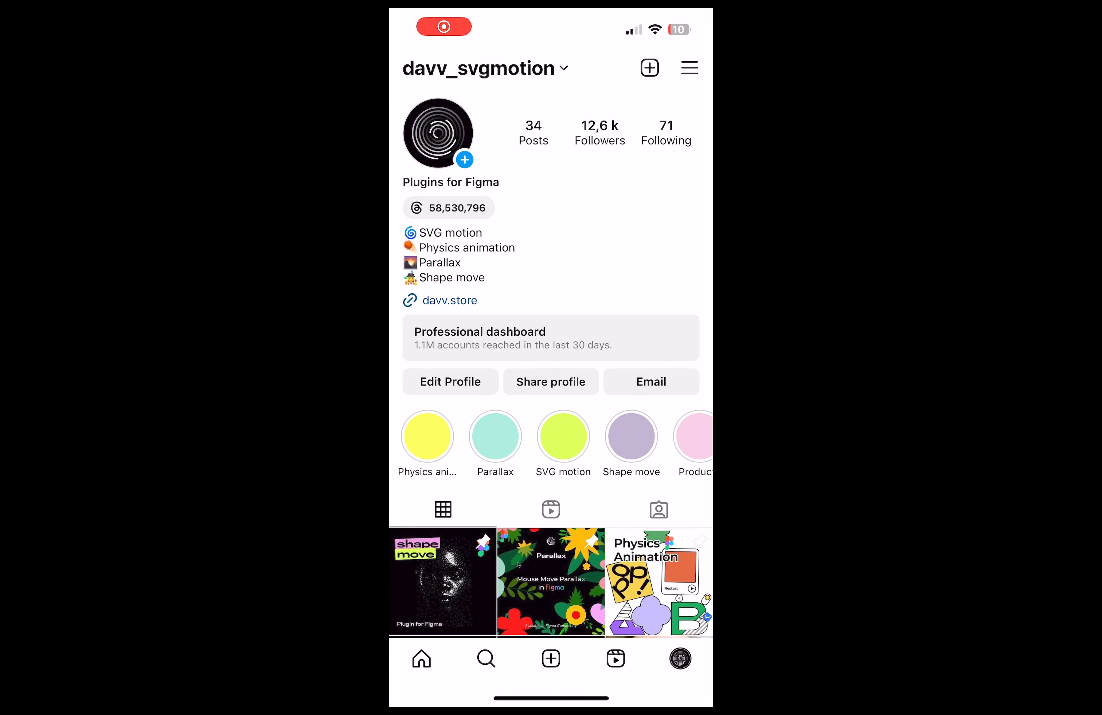
# - Look through the davv_svgmotion Instagram profile and its posts about the Shape move, Parallax and Physics Animation plugins
pyautogui.scroll(-5, 551, 364)
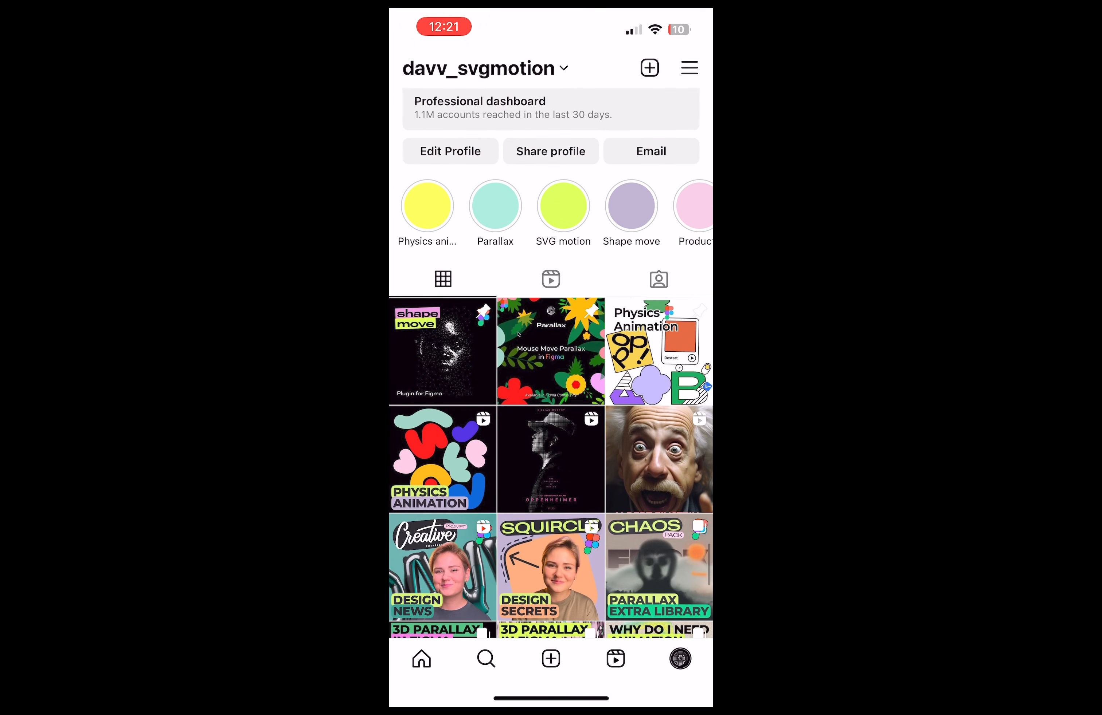
pyautogui.scroll(-3, 550, 365)
pyautogui.click(442, 224)
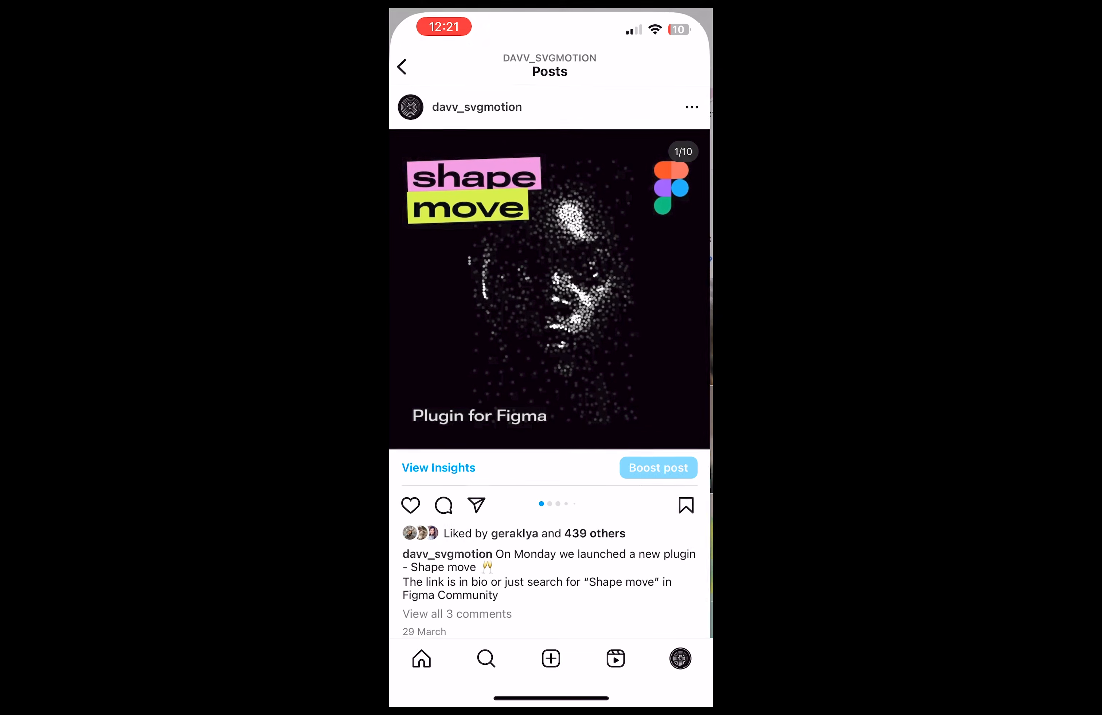
pyautogui.scroll(-10, 671, 333)
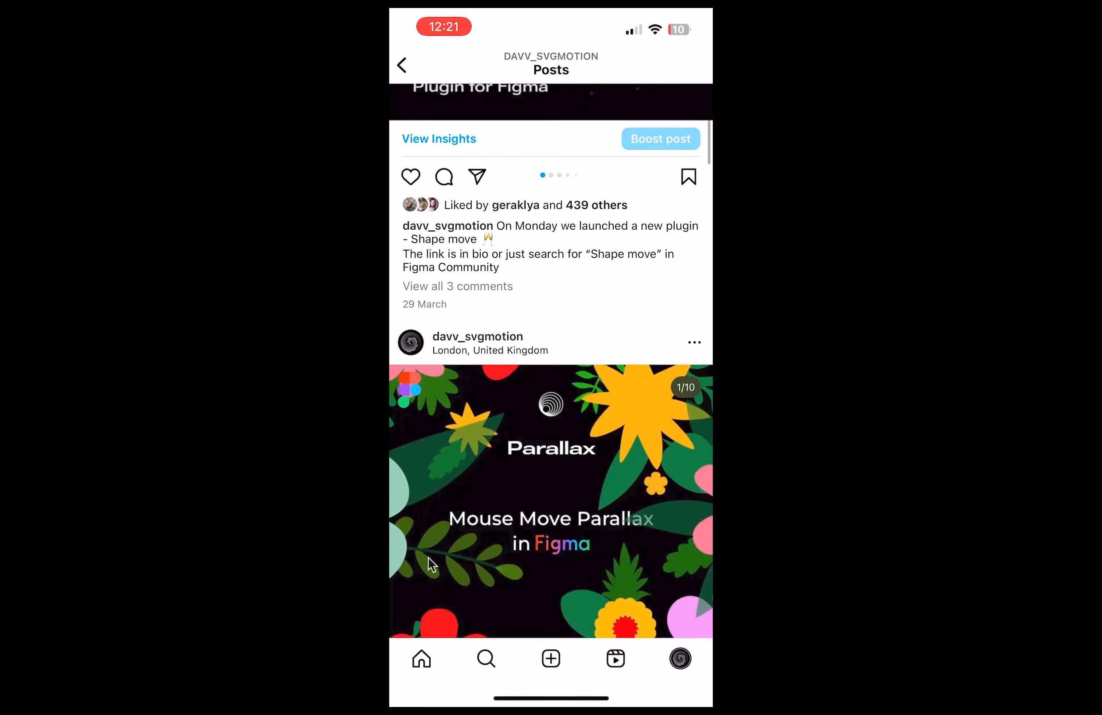
pyautogui.scroll(-10, 671, 333)
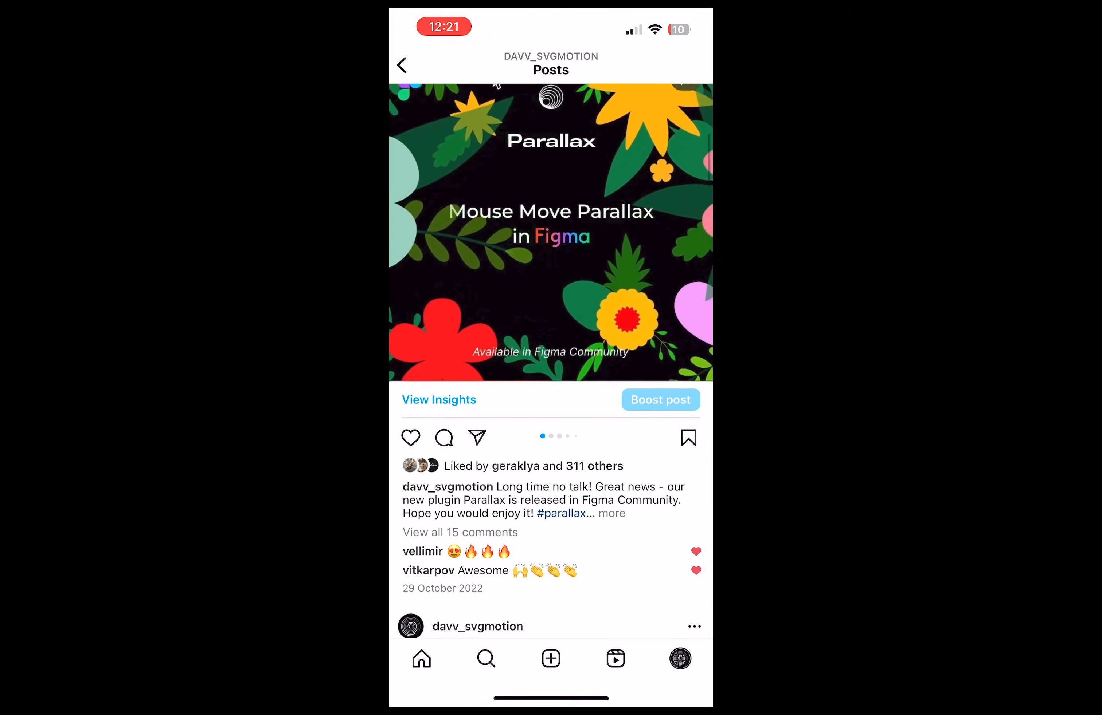
pyautogui.scroll(-3, 550, 362)
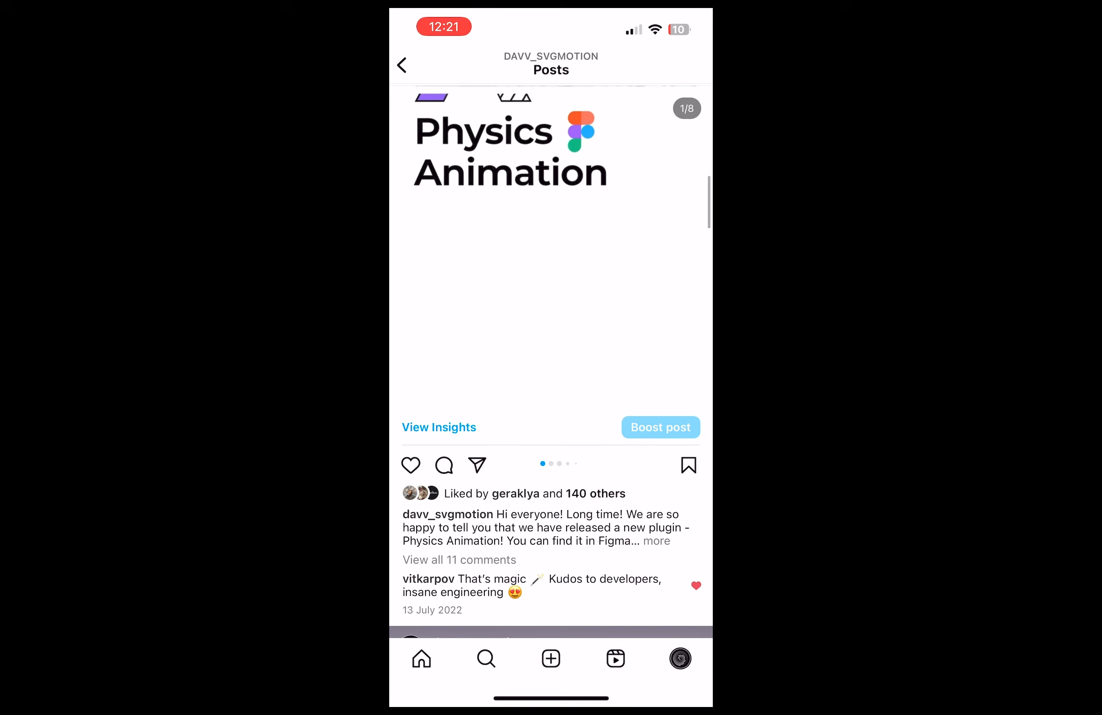